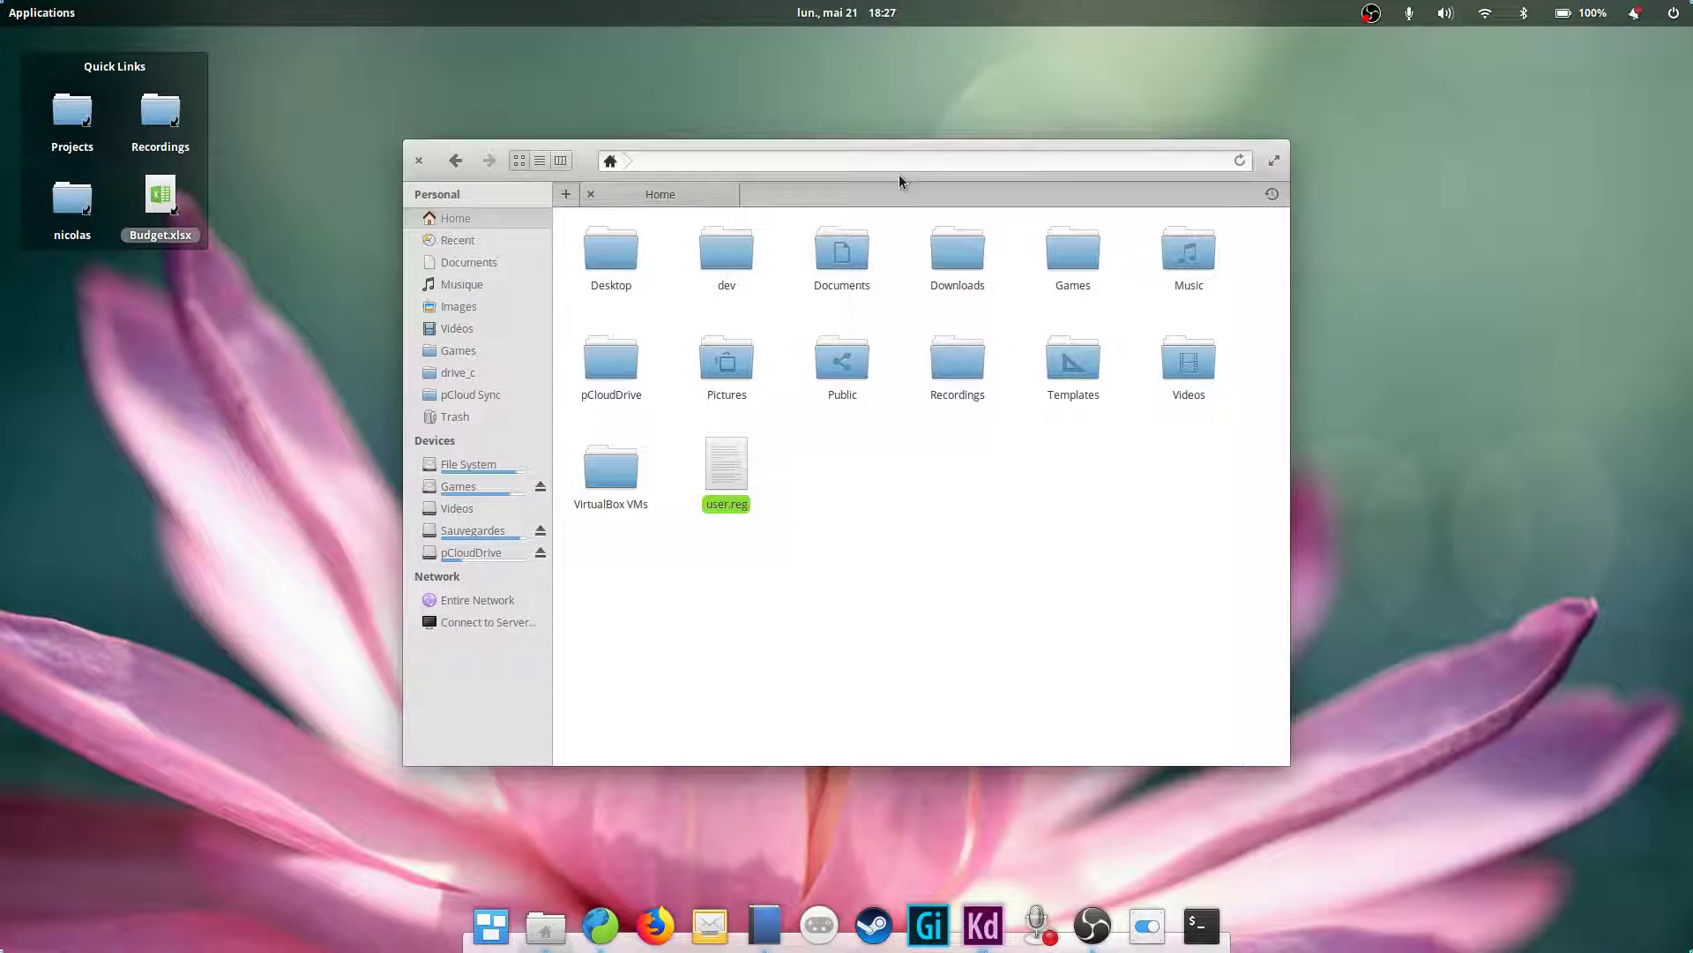
Move the Files window, select then deselect all Home items, and bookmark Desktop in the sidebar
drag(899, 181, 819, 155)
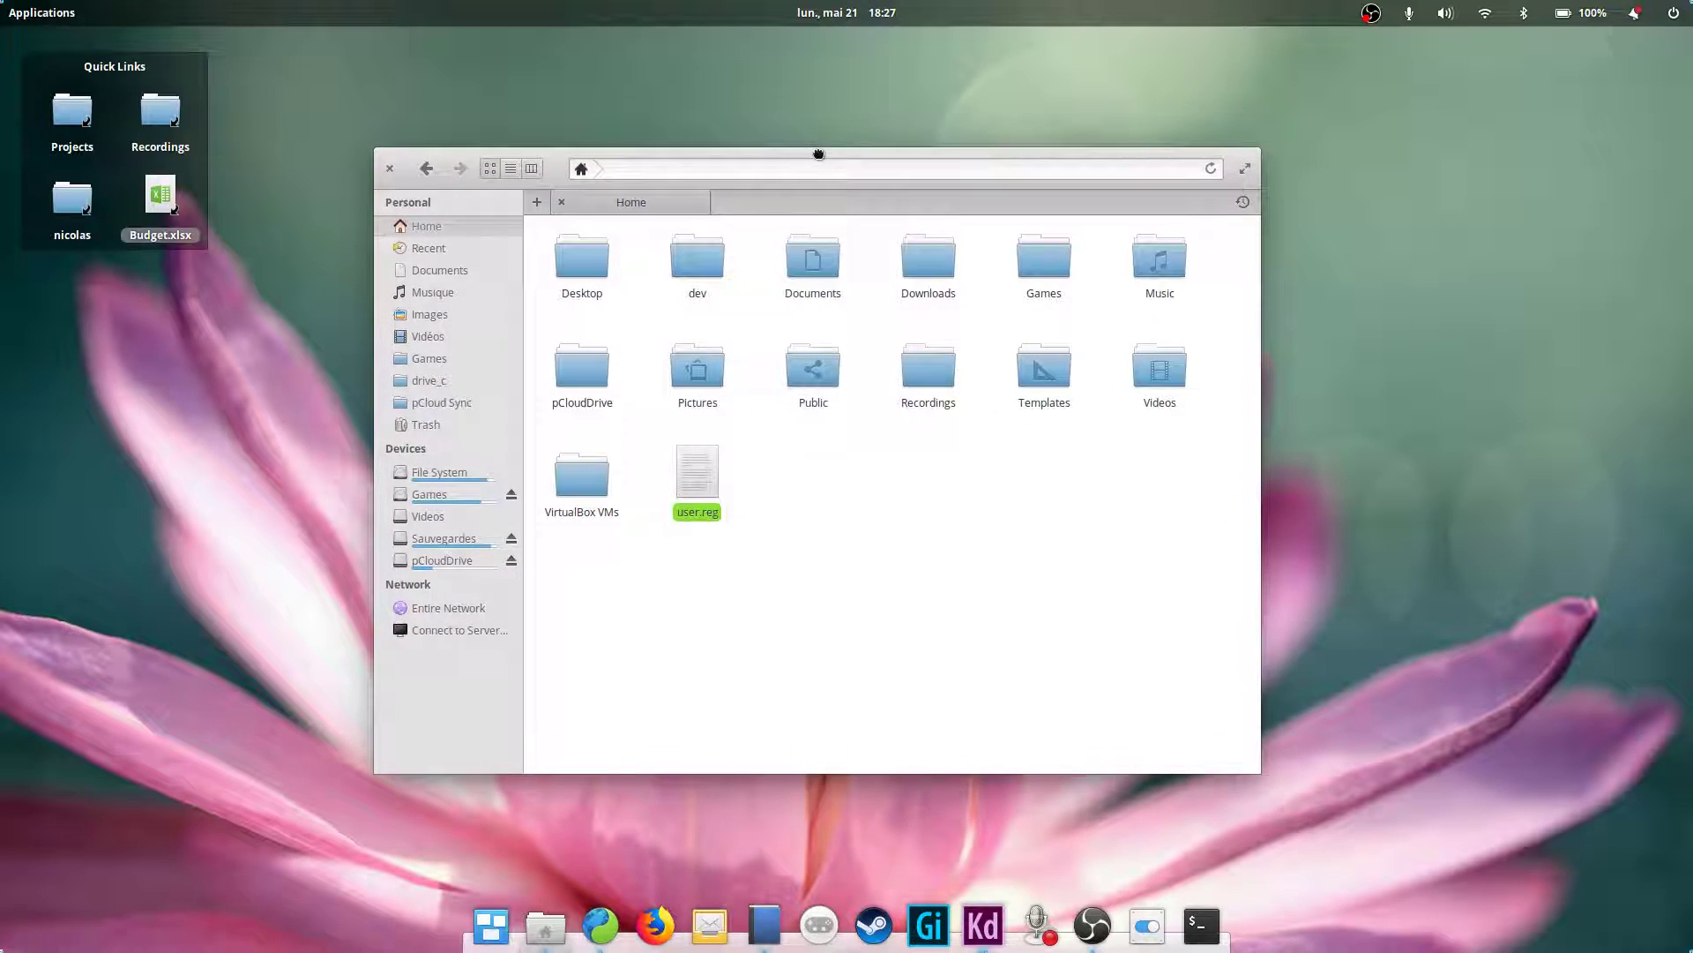
drag(552, 586, 1240, 250)
click(1240, 250)
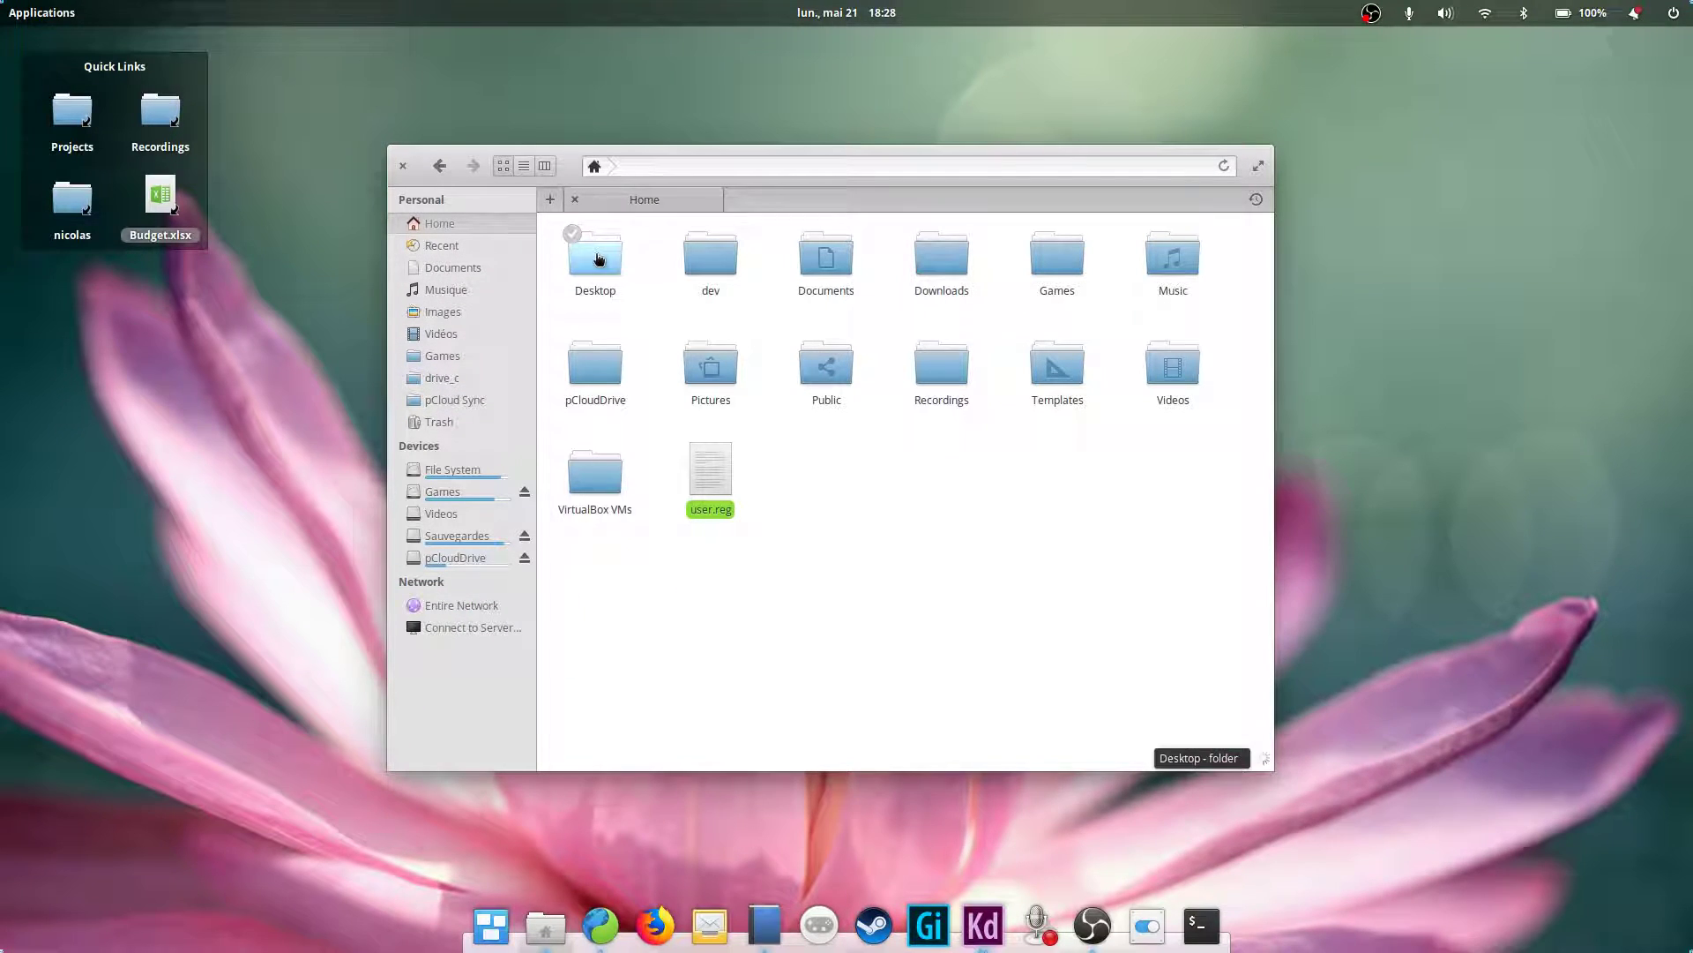
drag(592, 256, 499, 243)
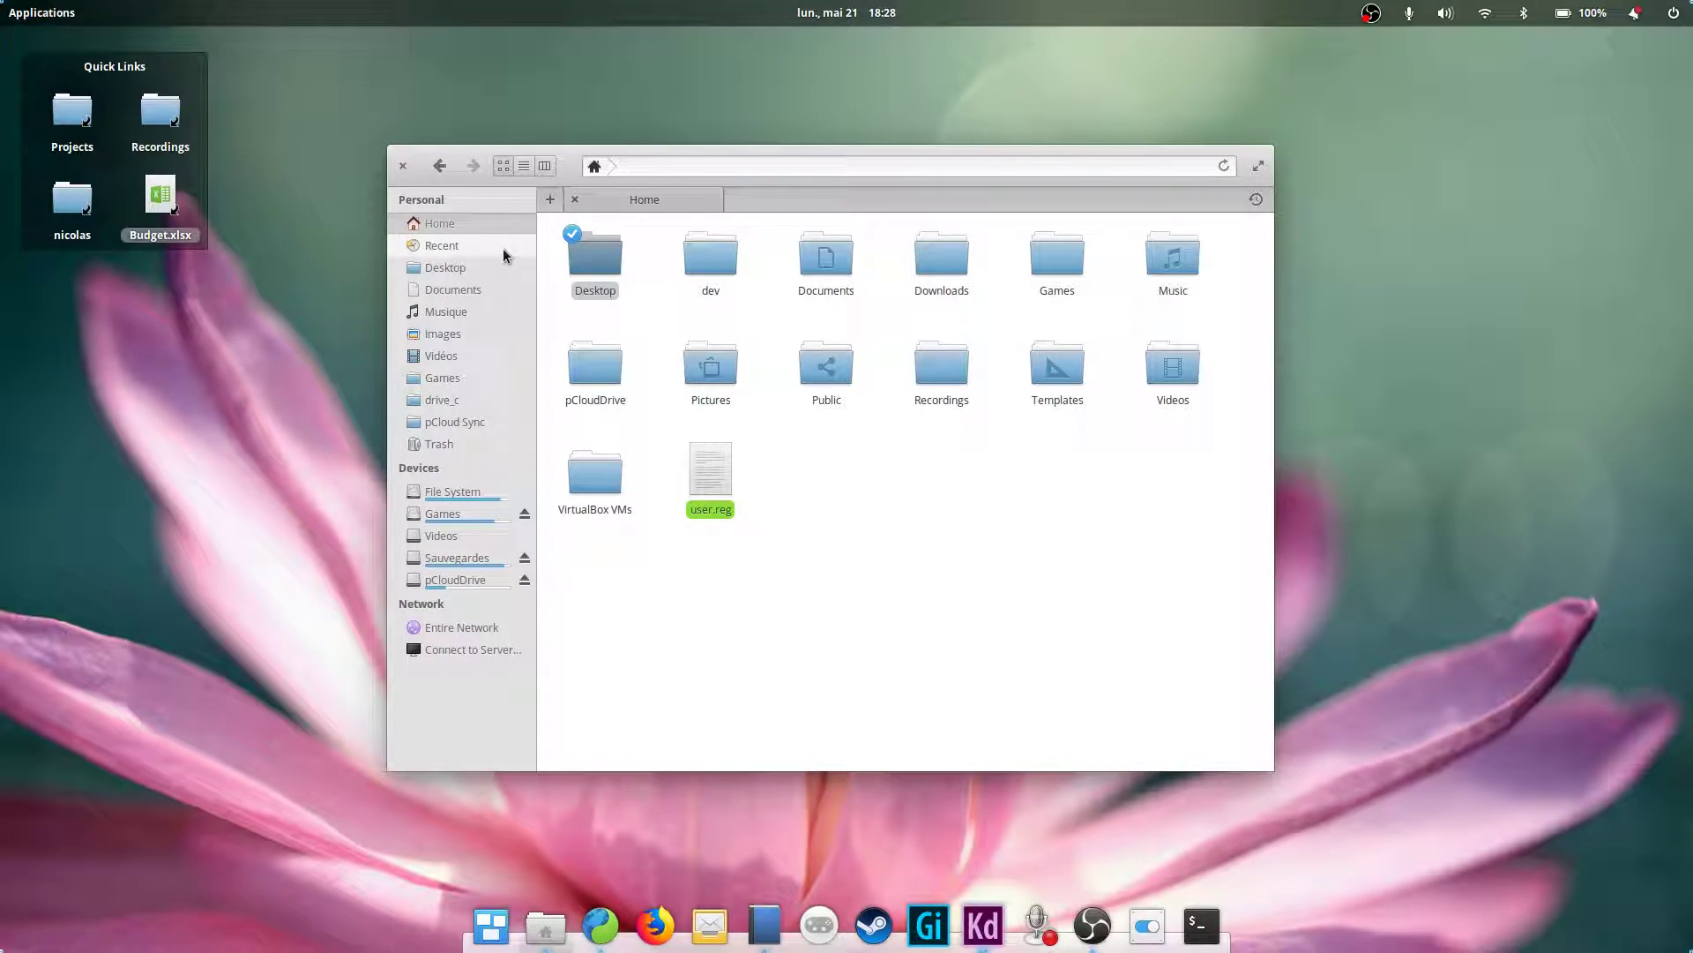
Bookmark the dev folder, then drag its bookmark back out of the sidebar
click(698, 258)
right_click(698, 258)
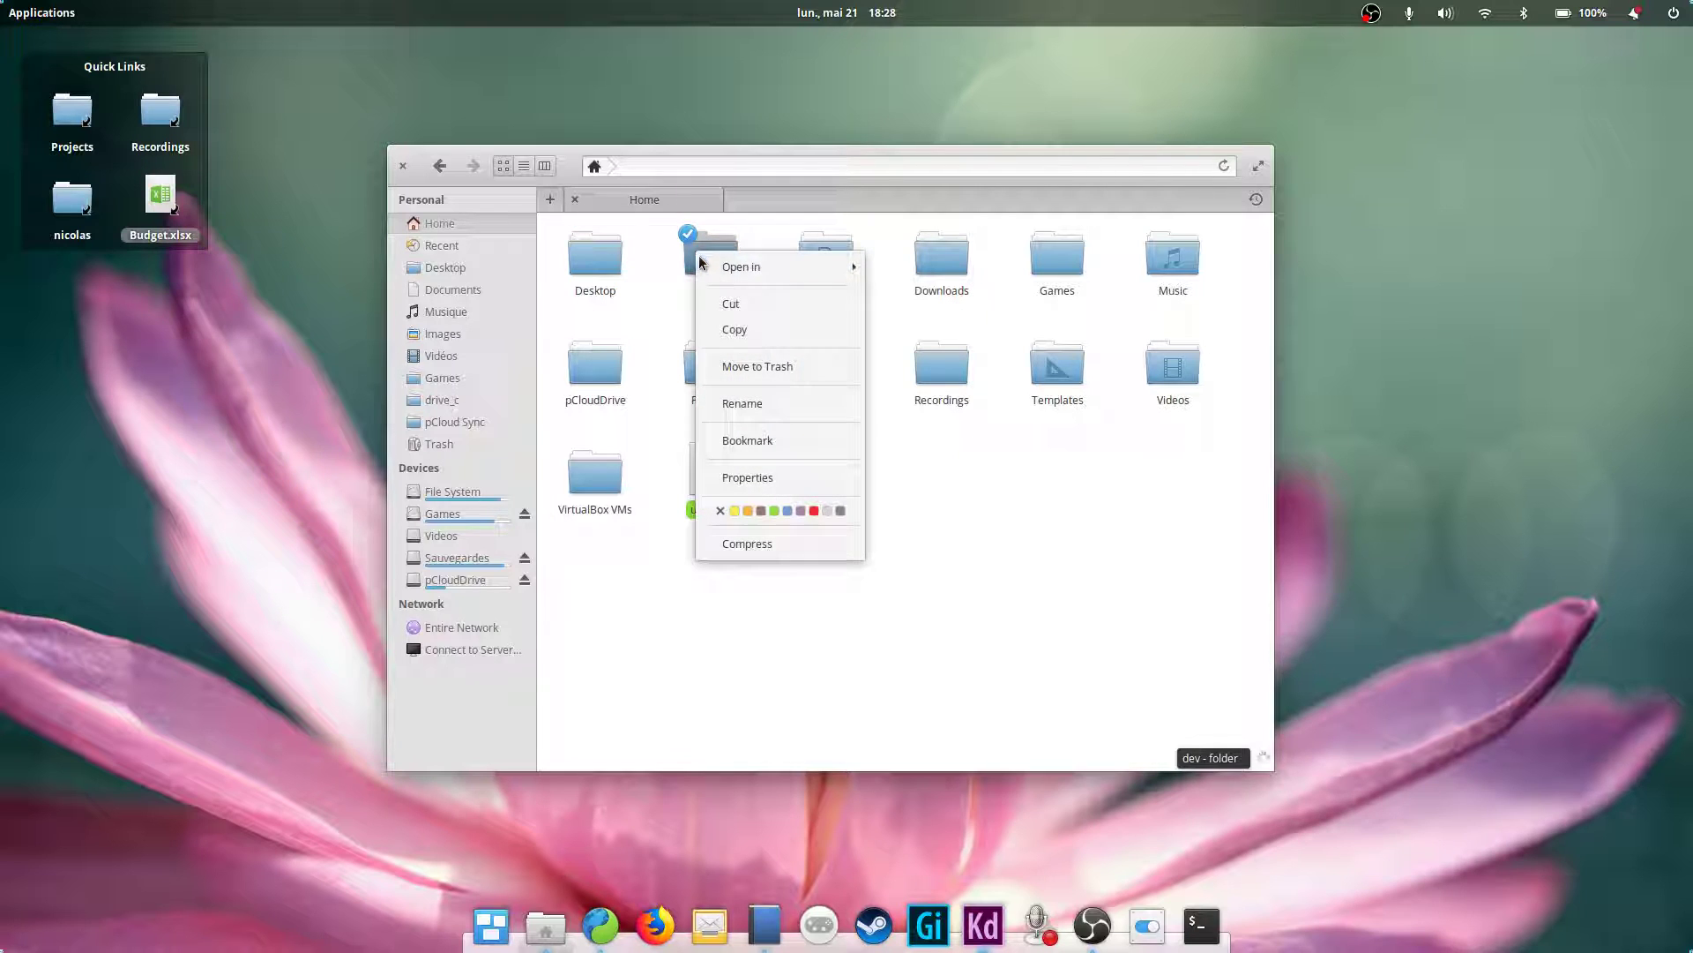
click(752, 436)
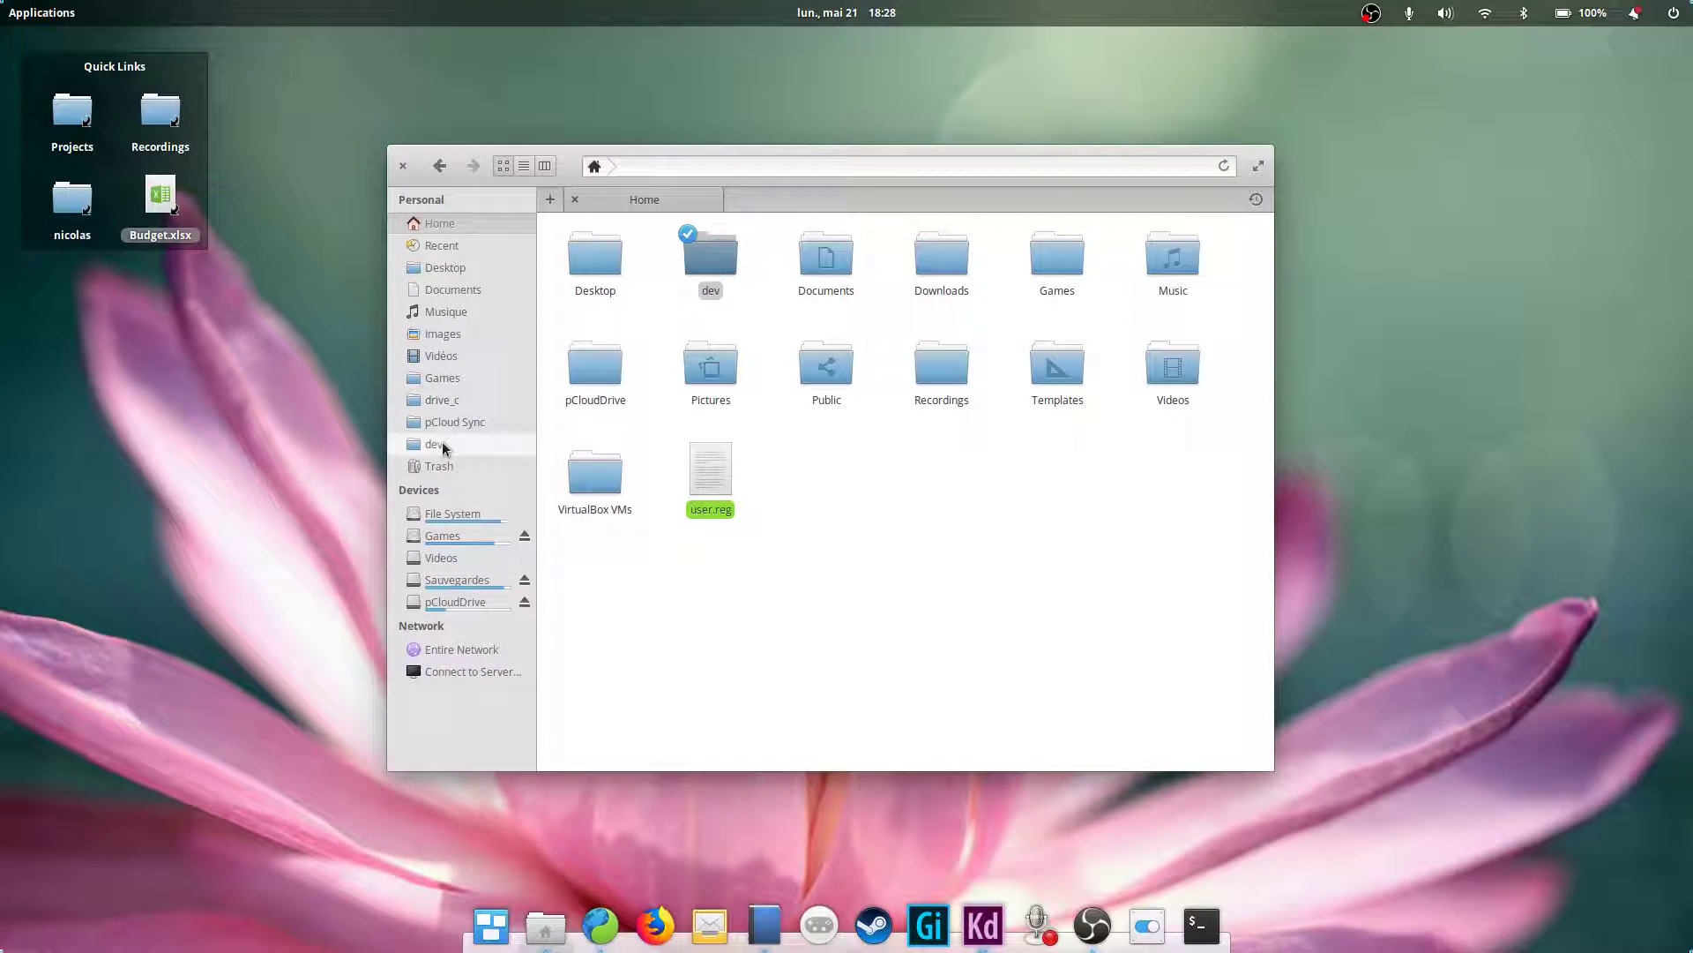
drag(411, 448, 829, 450)
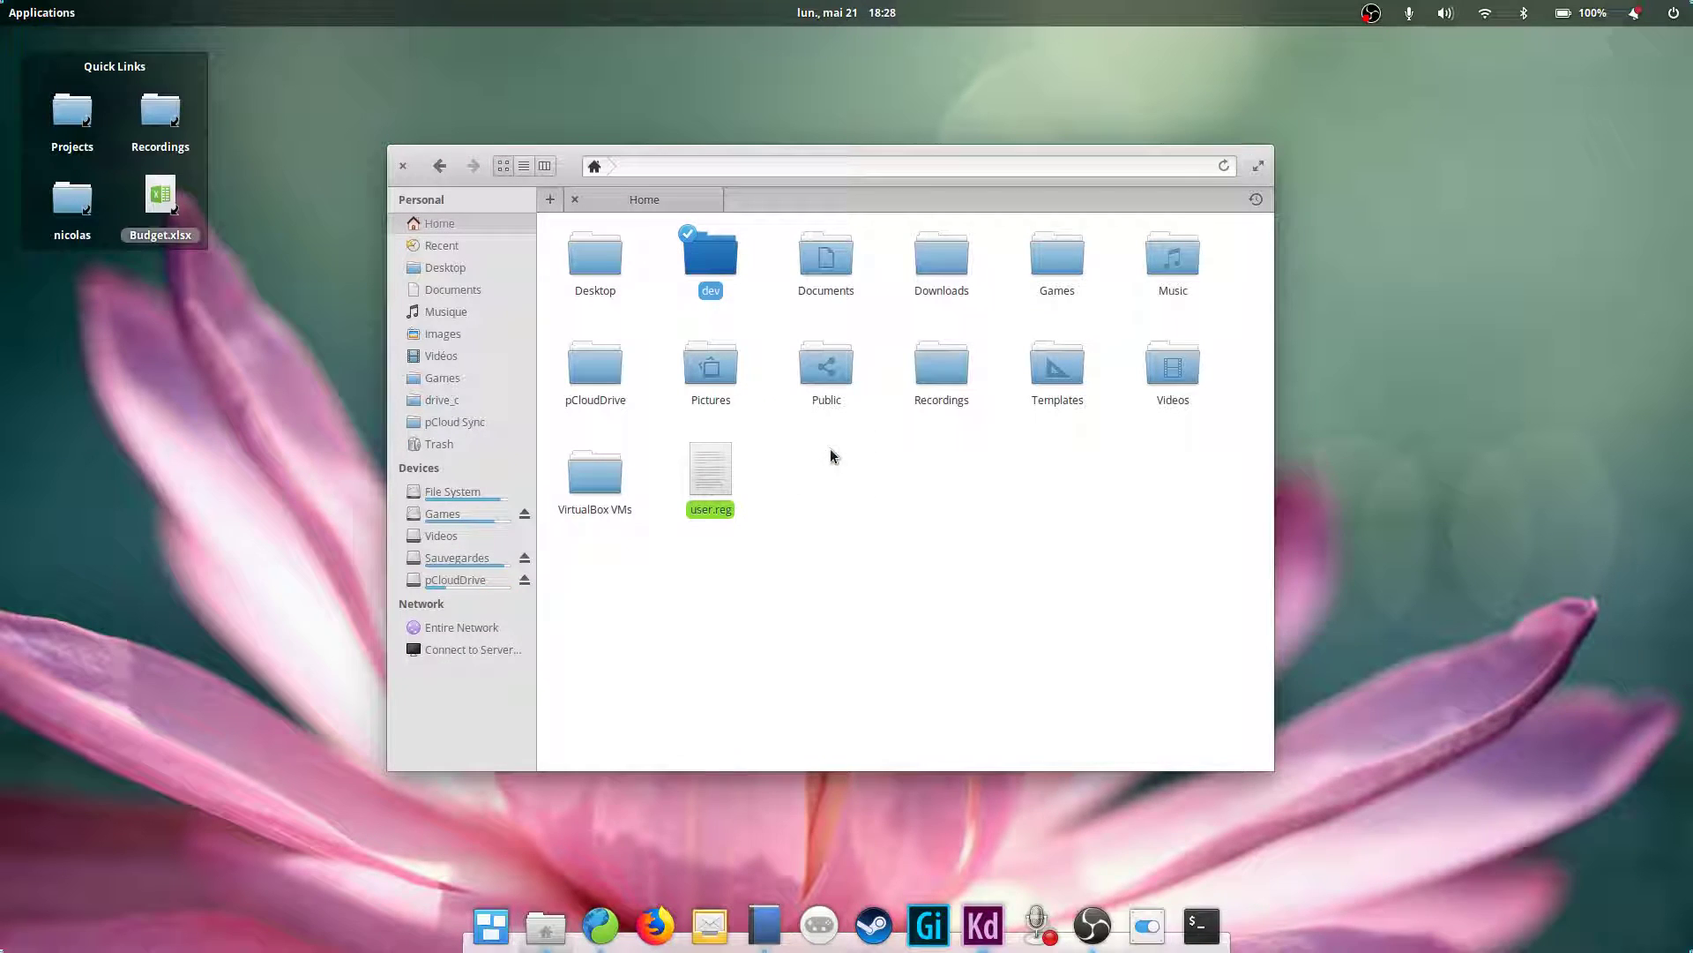
click(452, 443)
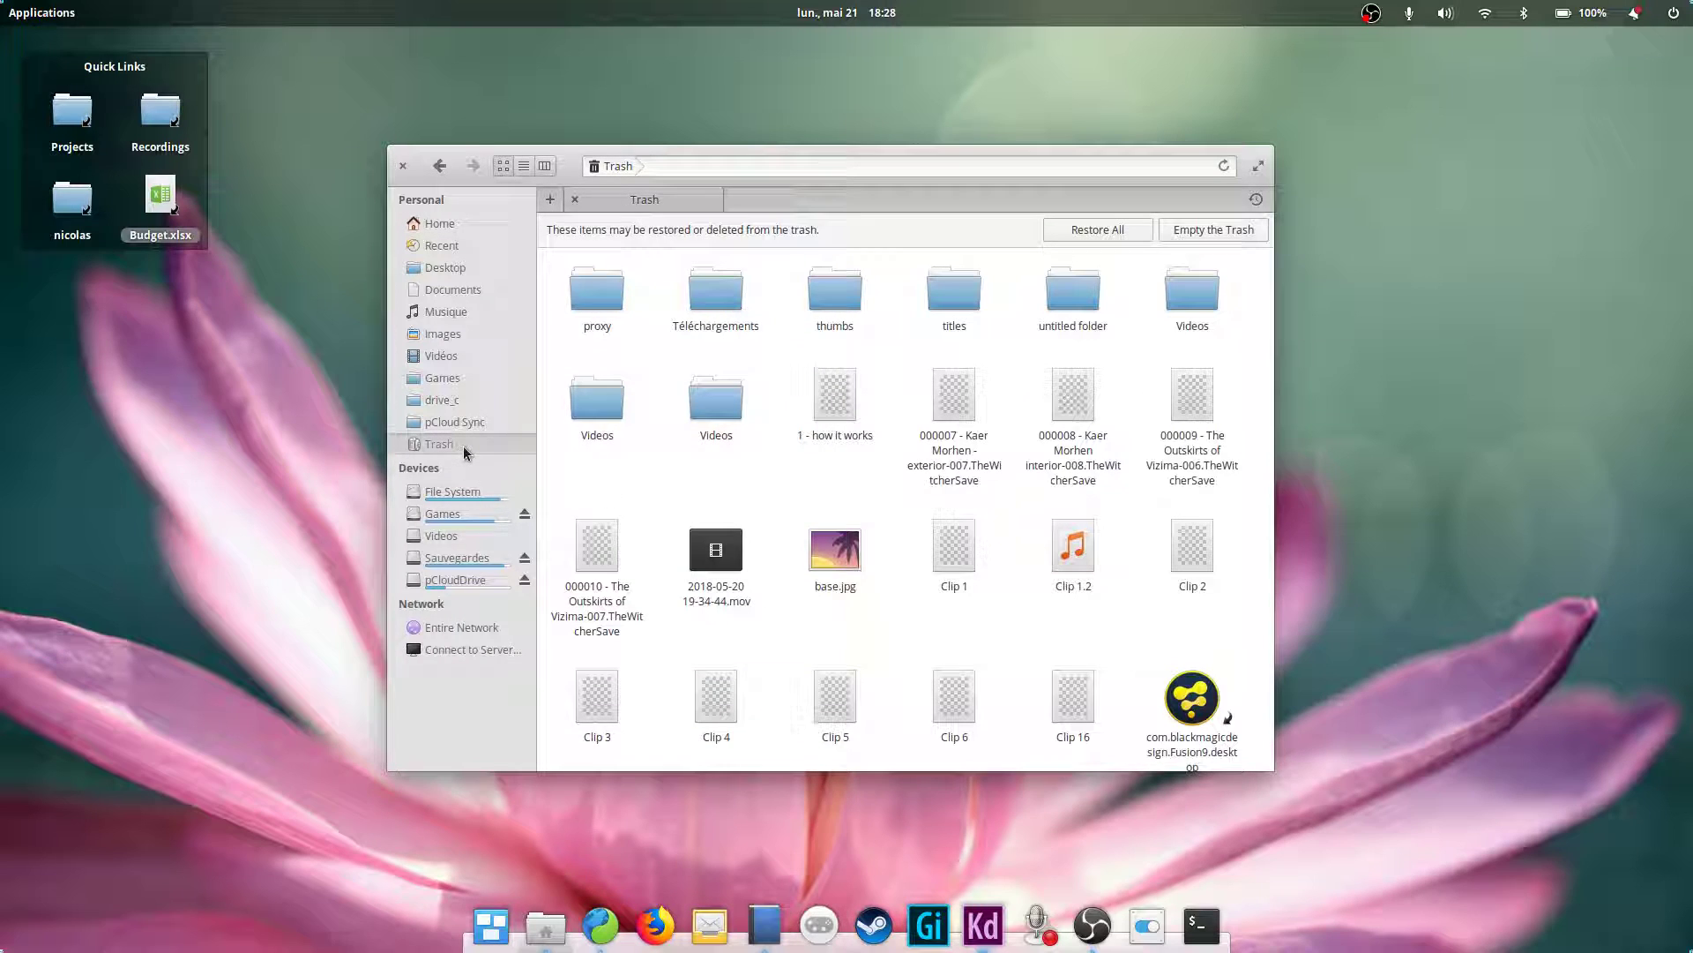
right_click(464, 450)
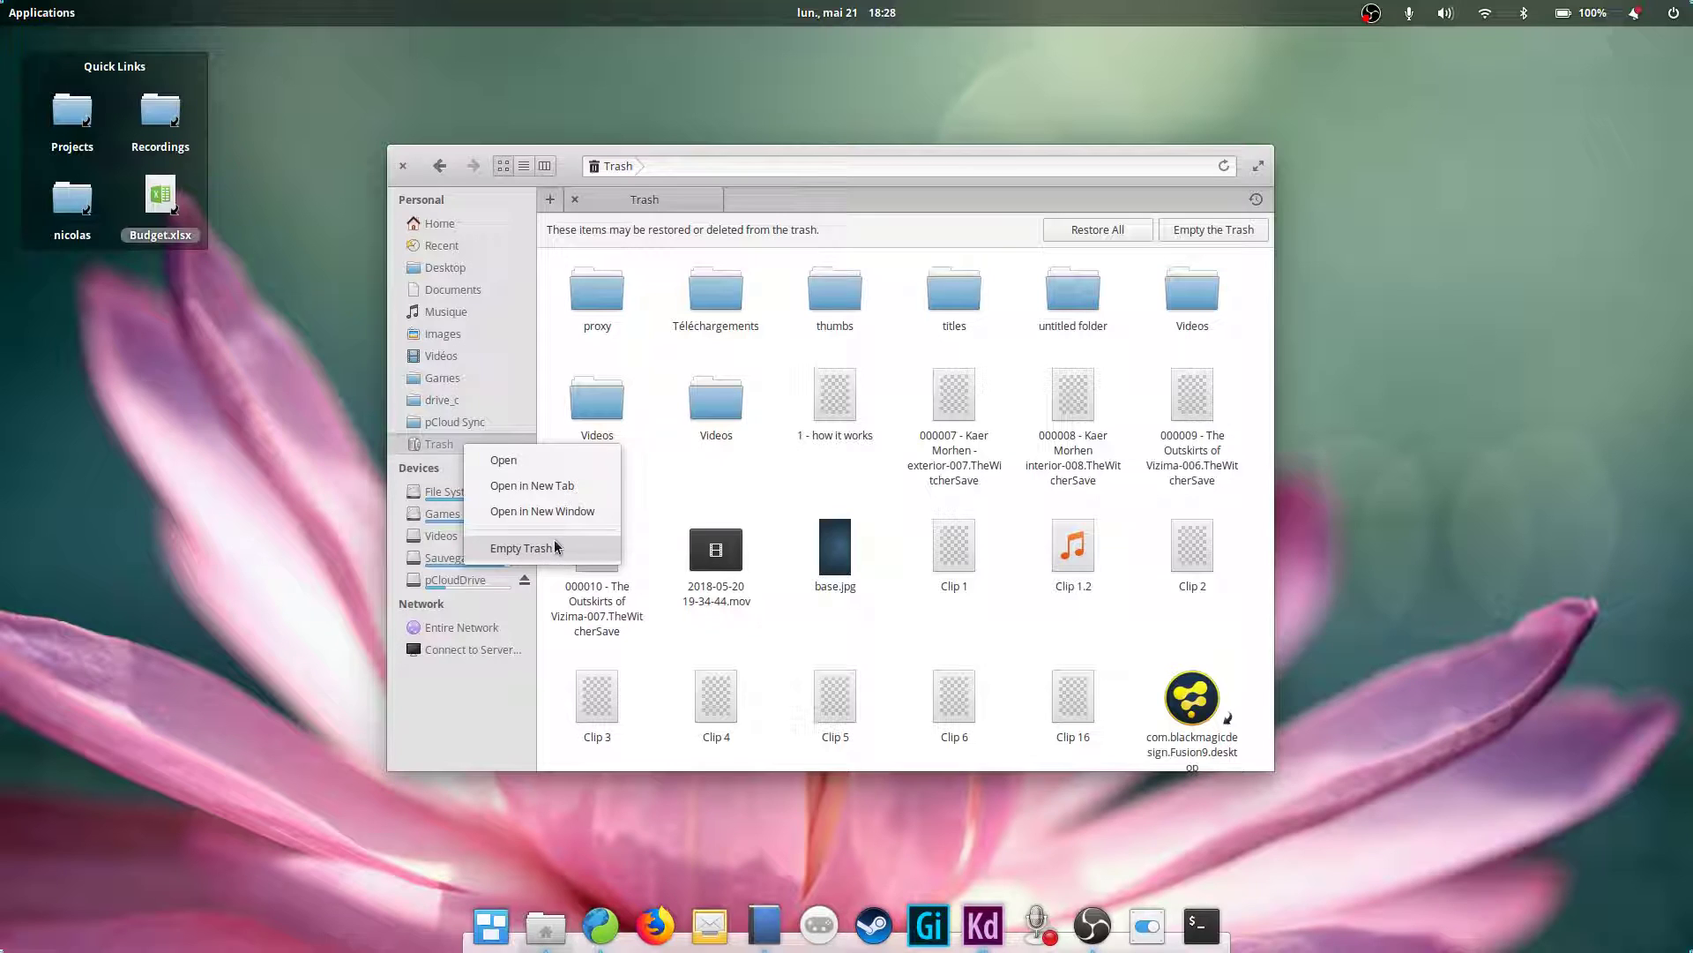
click(654, 476)
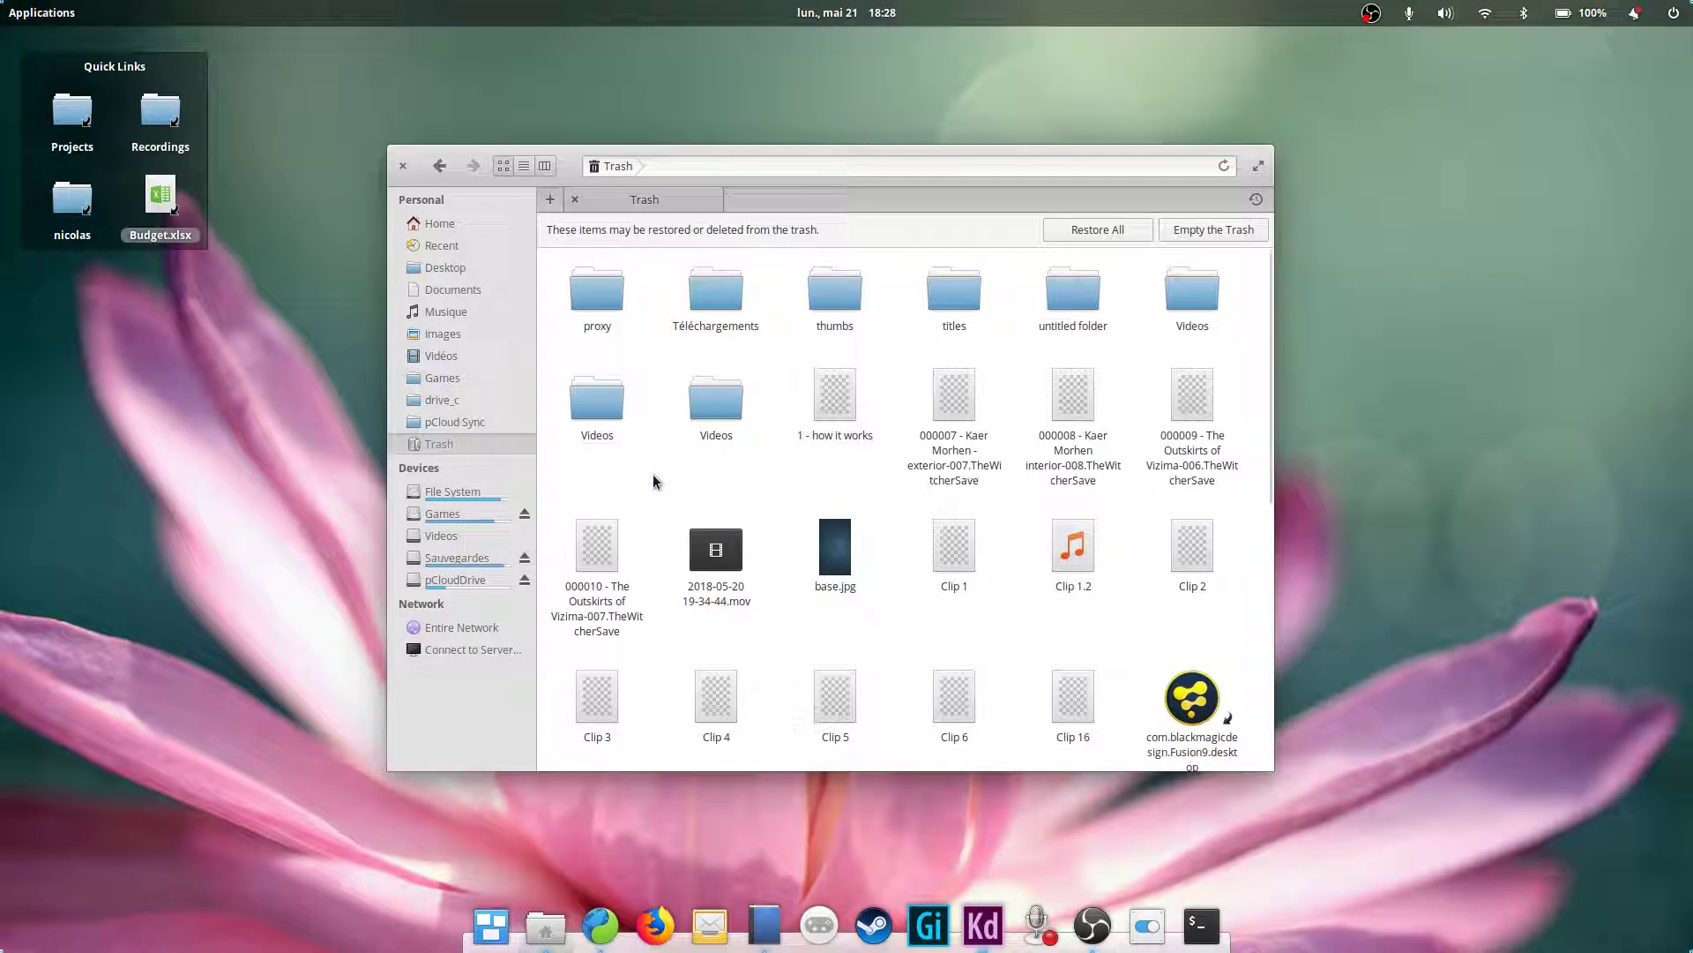
click(473, 226)
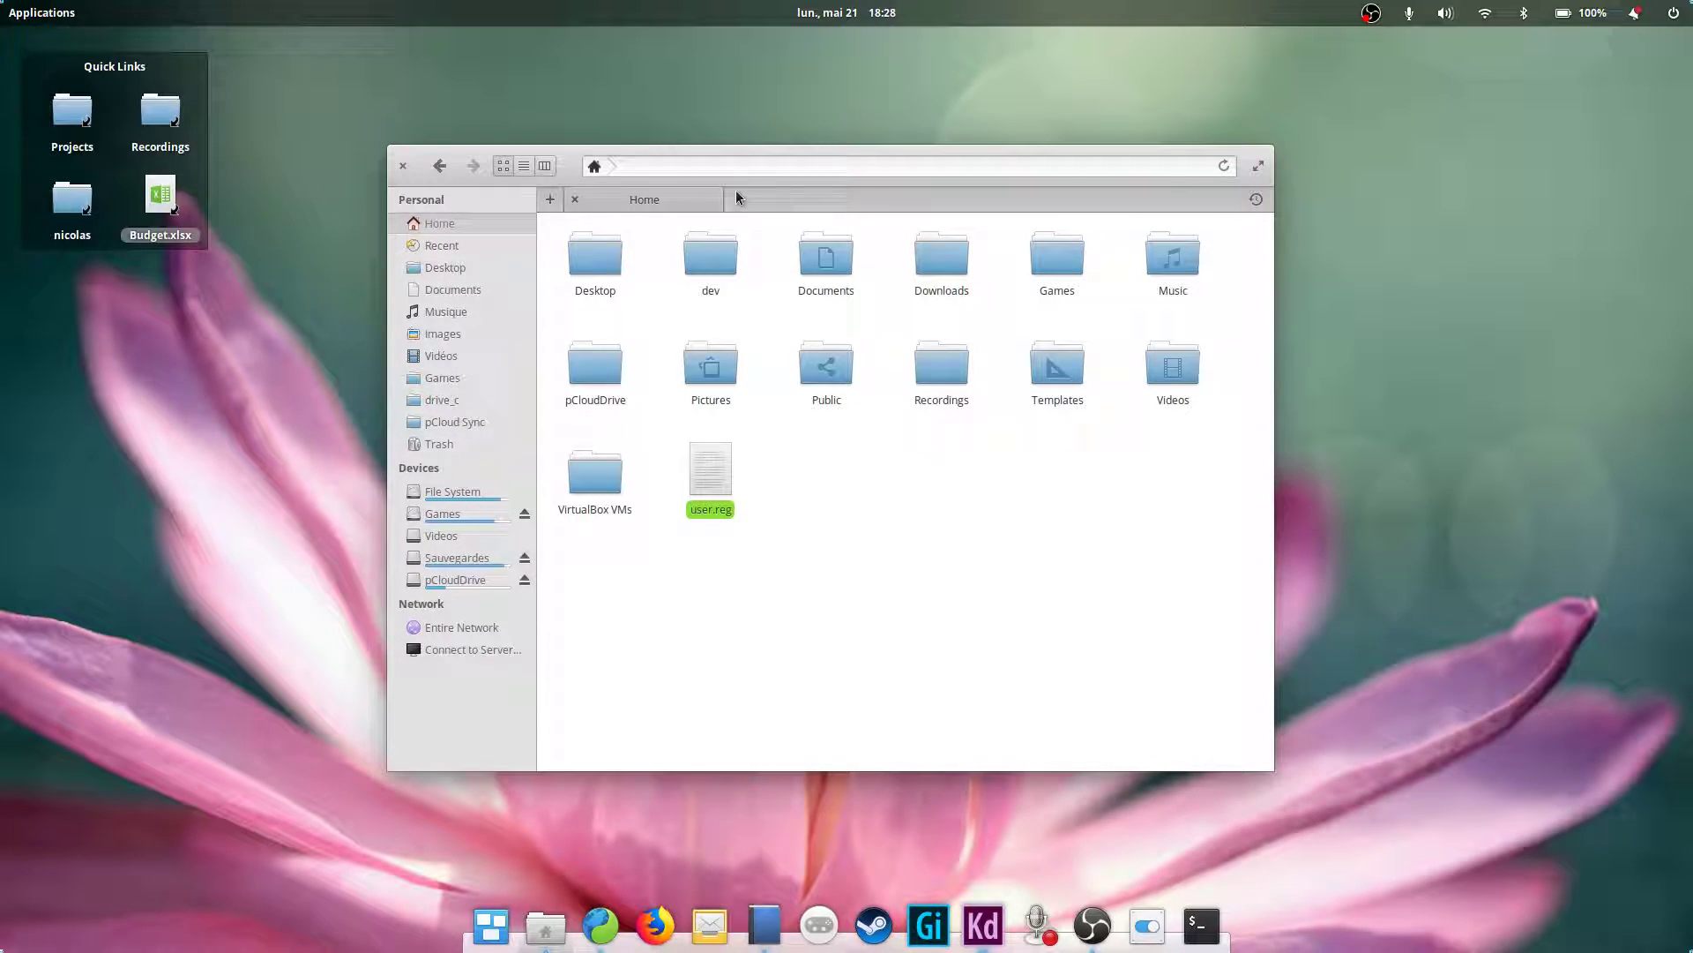
drag(838, 183, 846, 197)
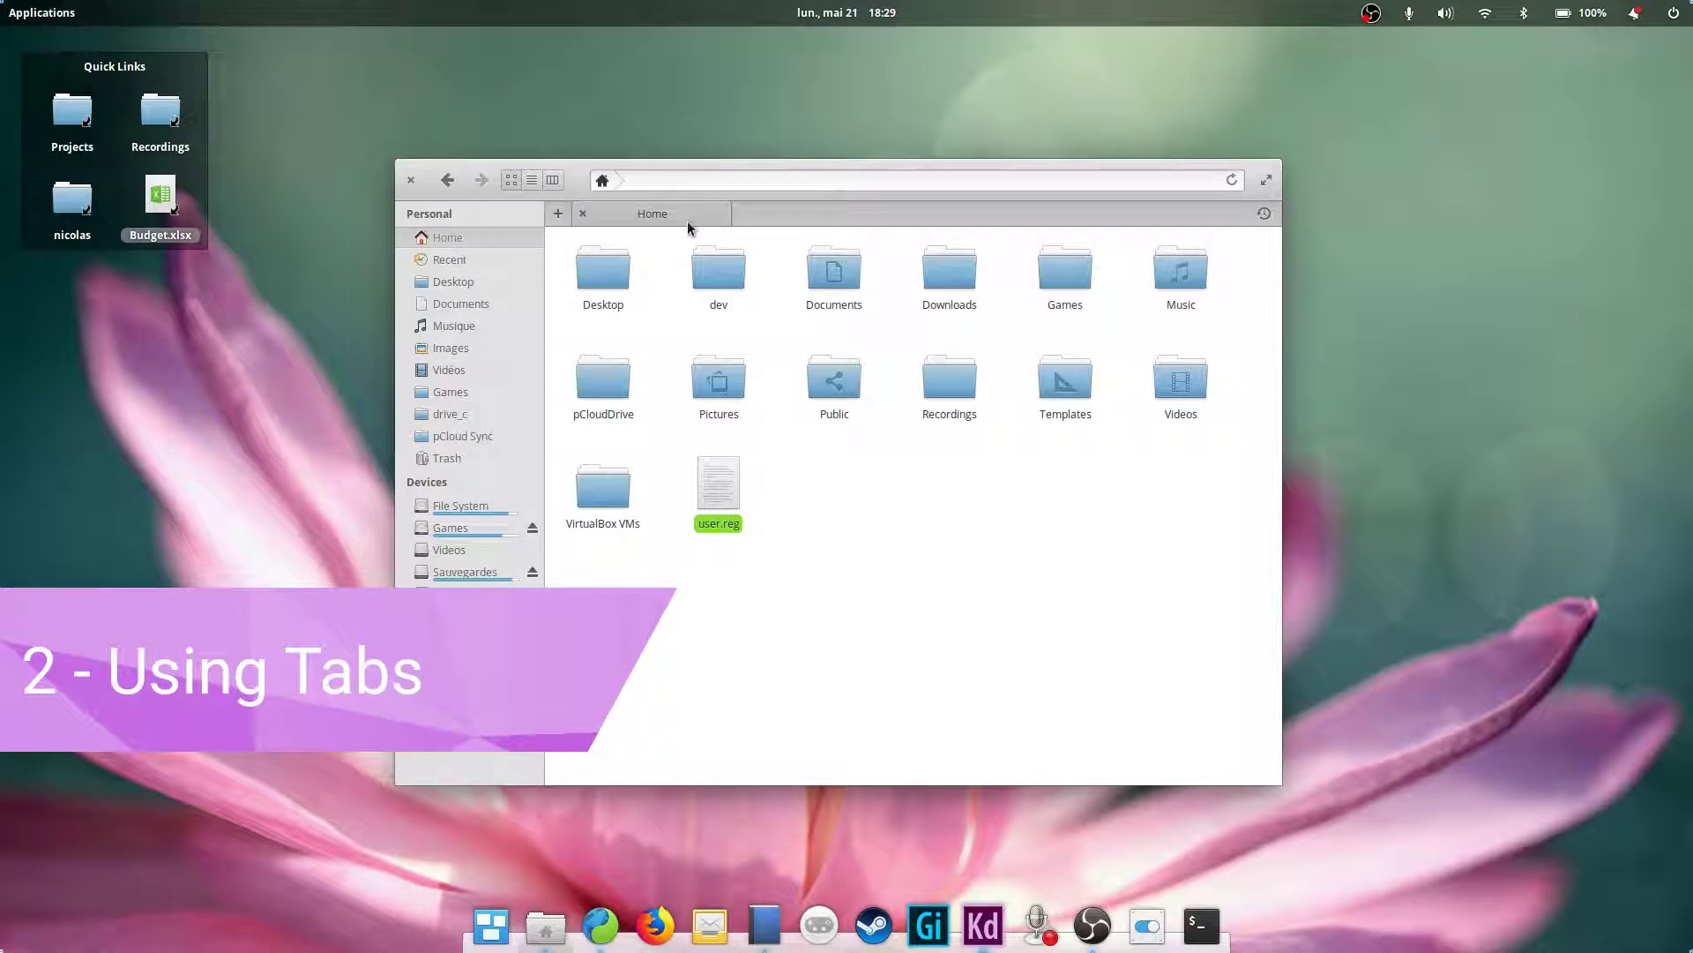
Open two extra Home tabs plus Downloads in a further tab
double_click(790, 217)
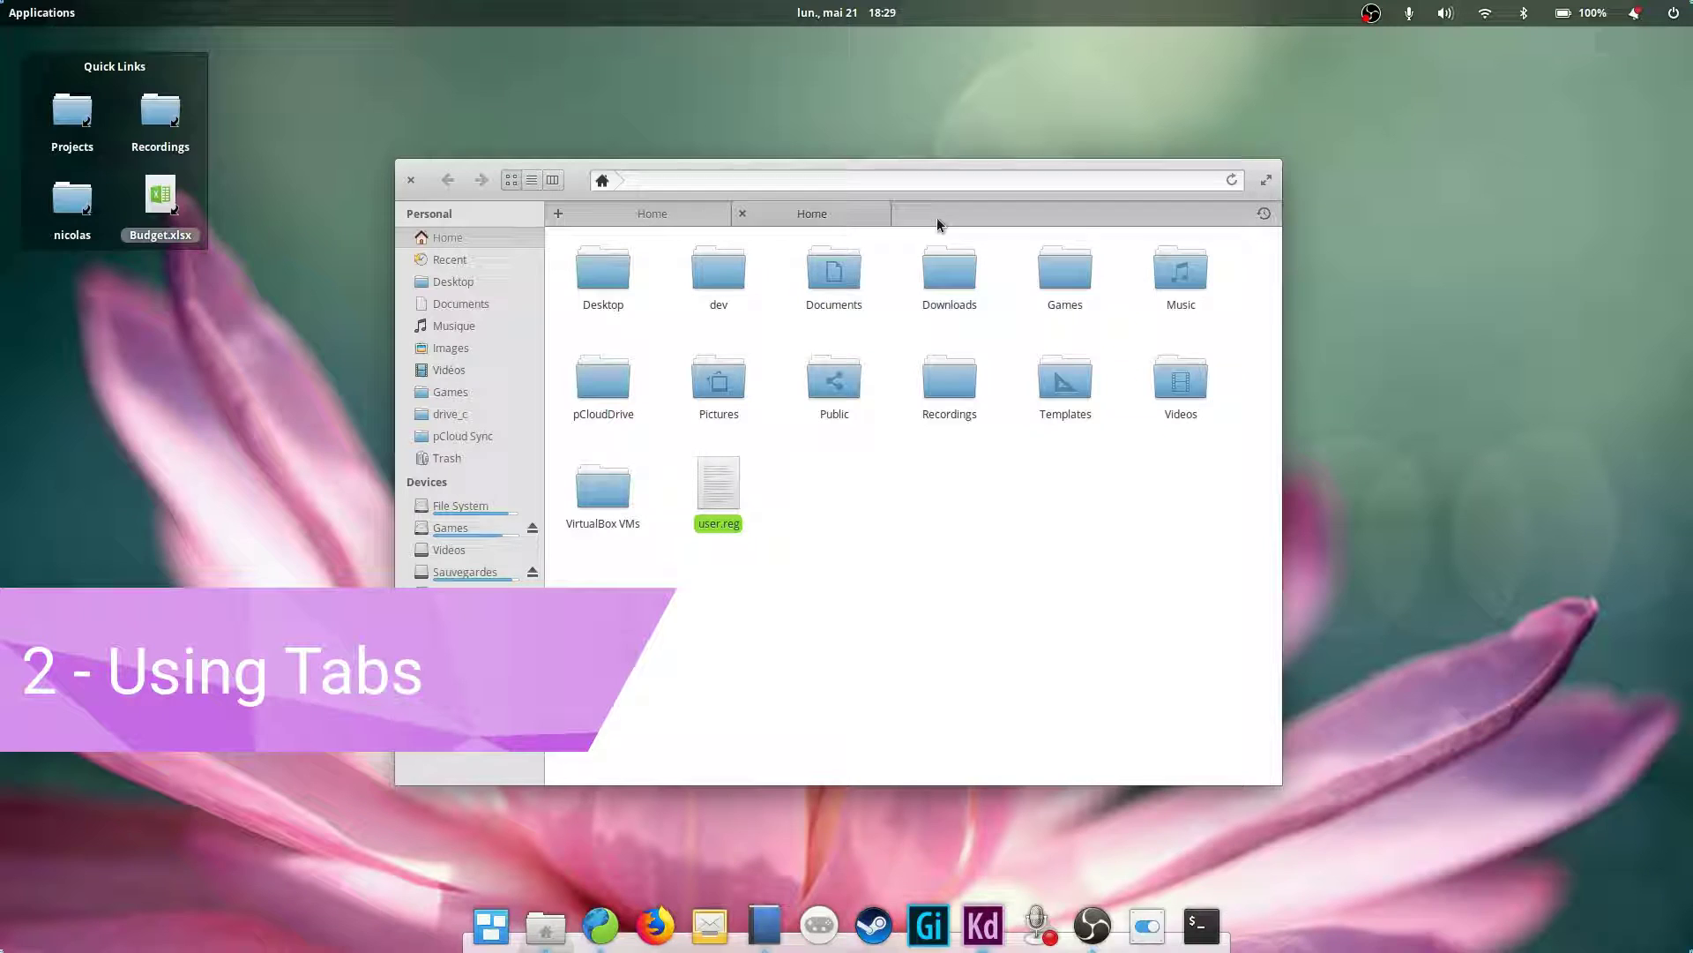
double_click(881, 214)
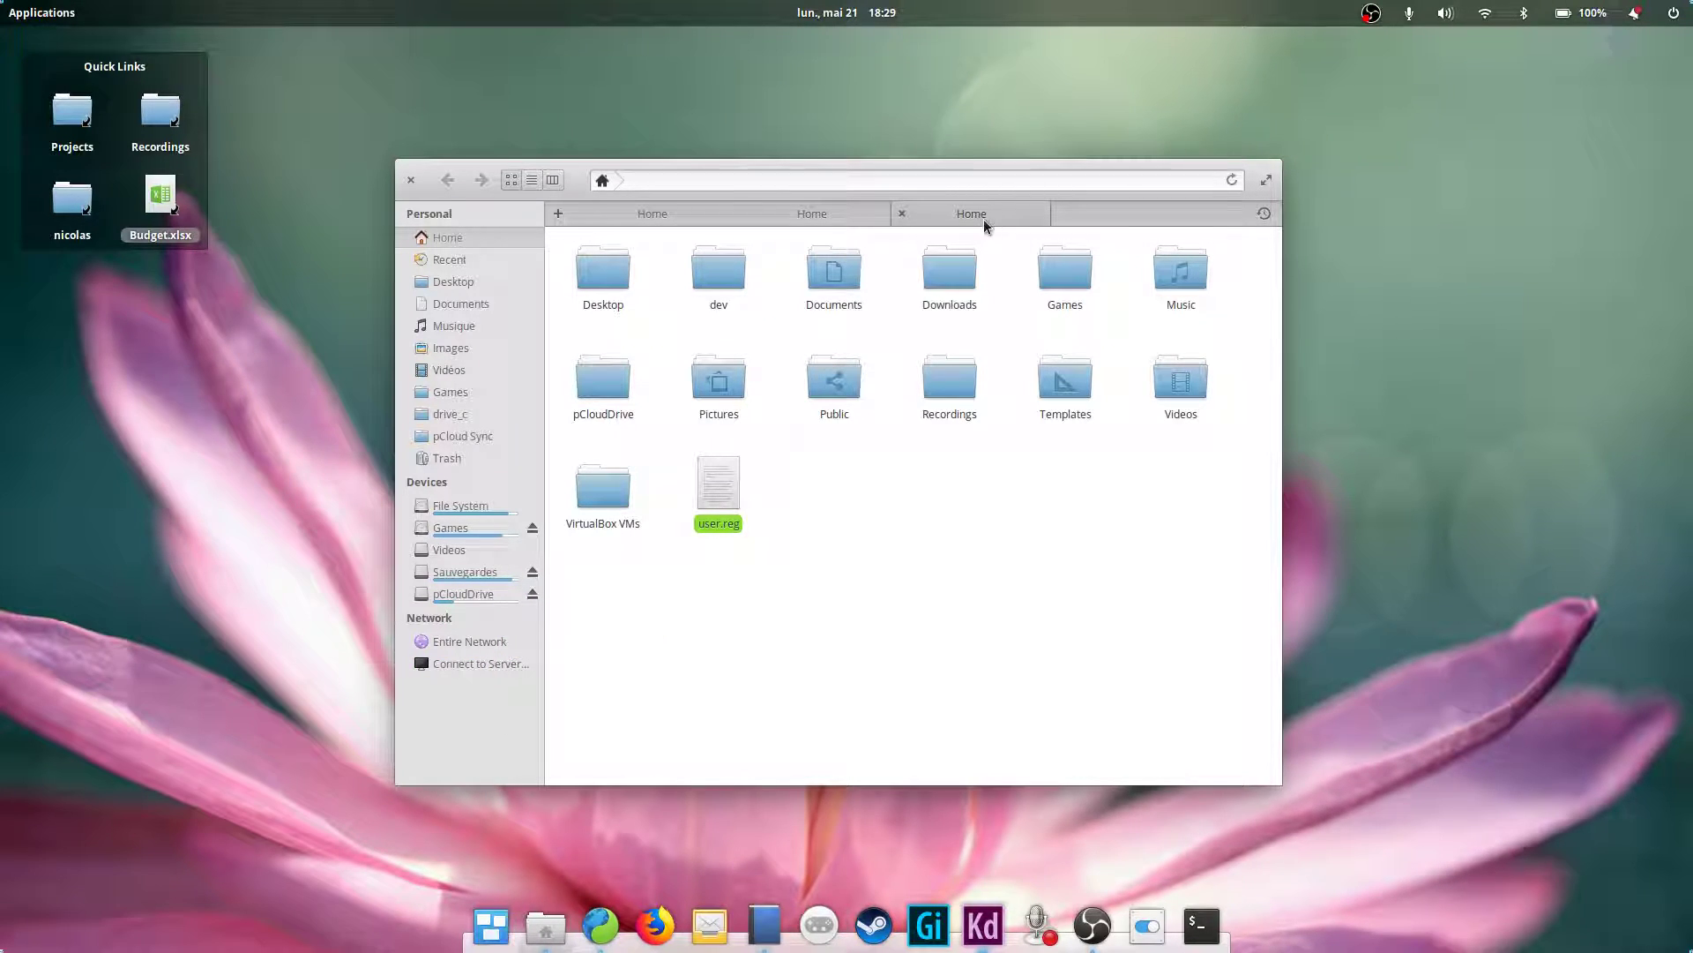
click(677, 177)
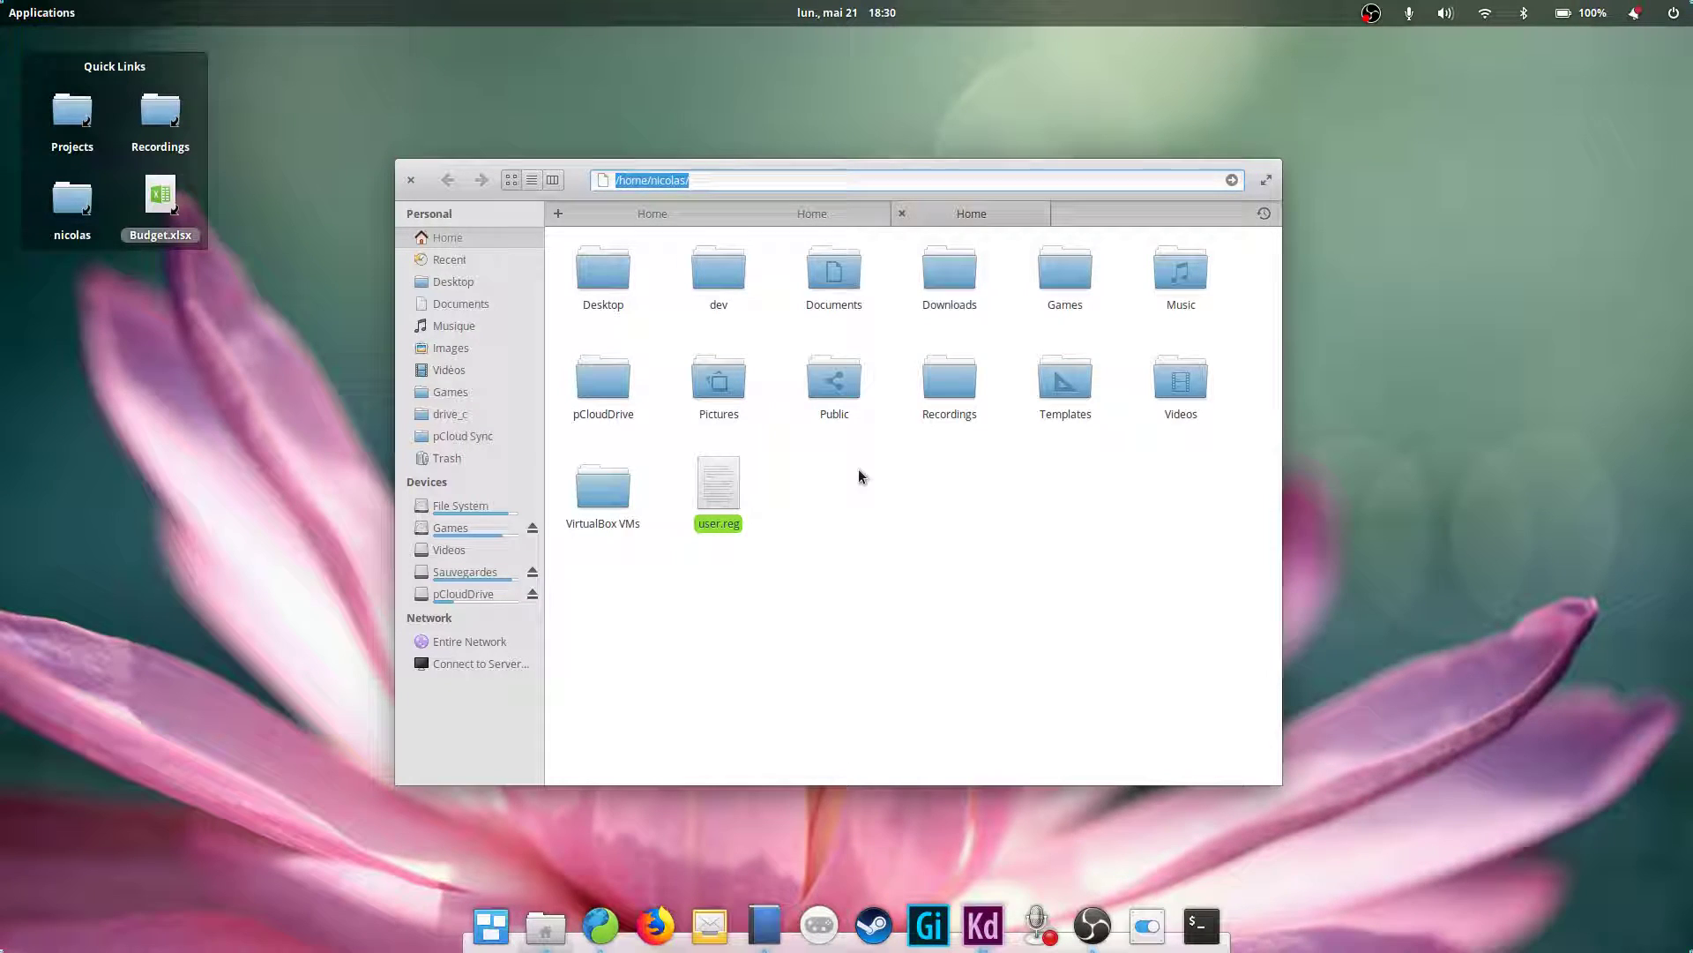
middle_click(939, 282)
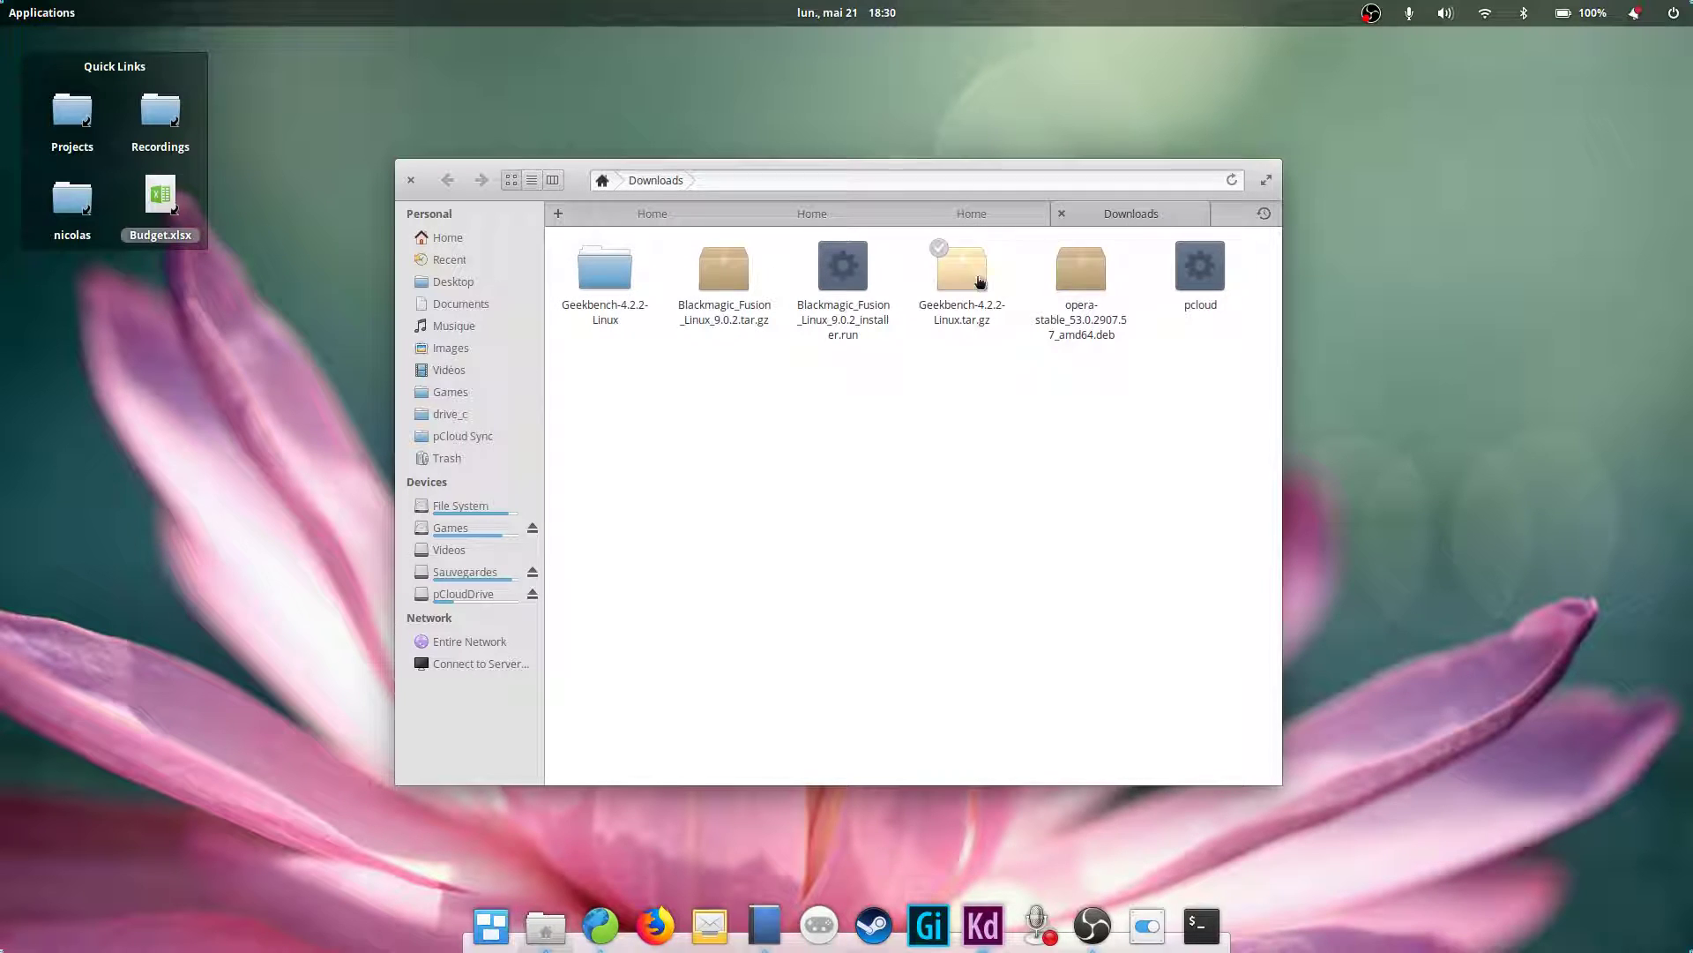
Close the Downloads tab and both extra Home tabs
middle_click(1063, 212)
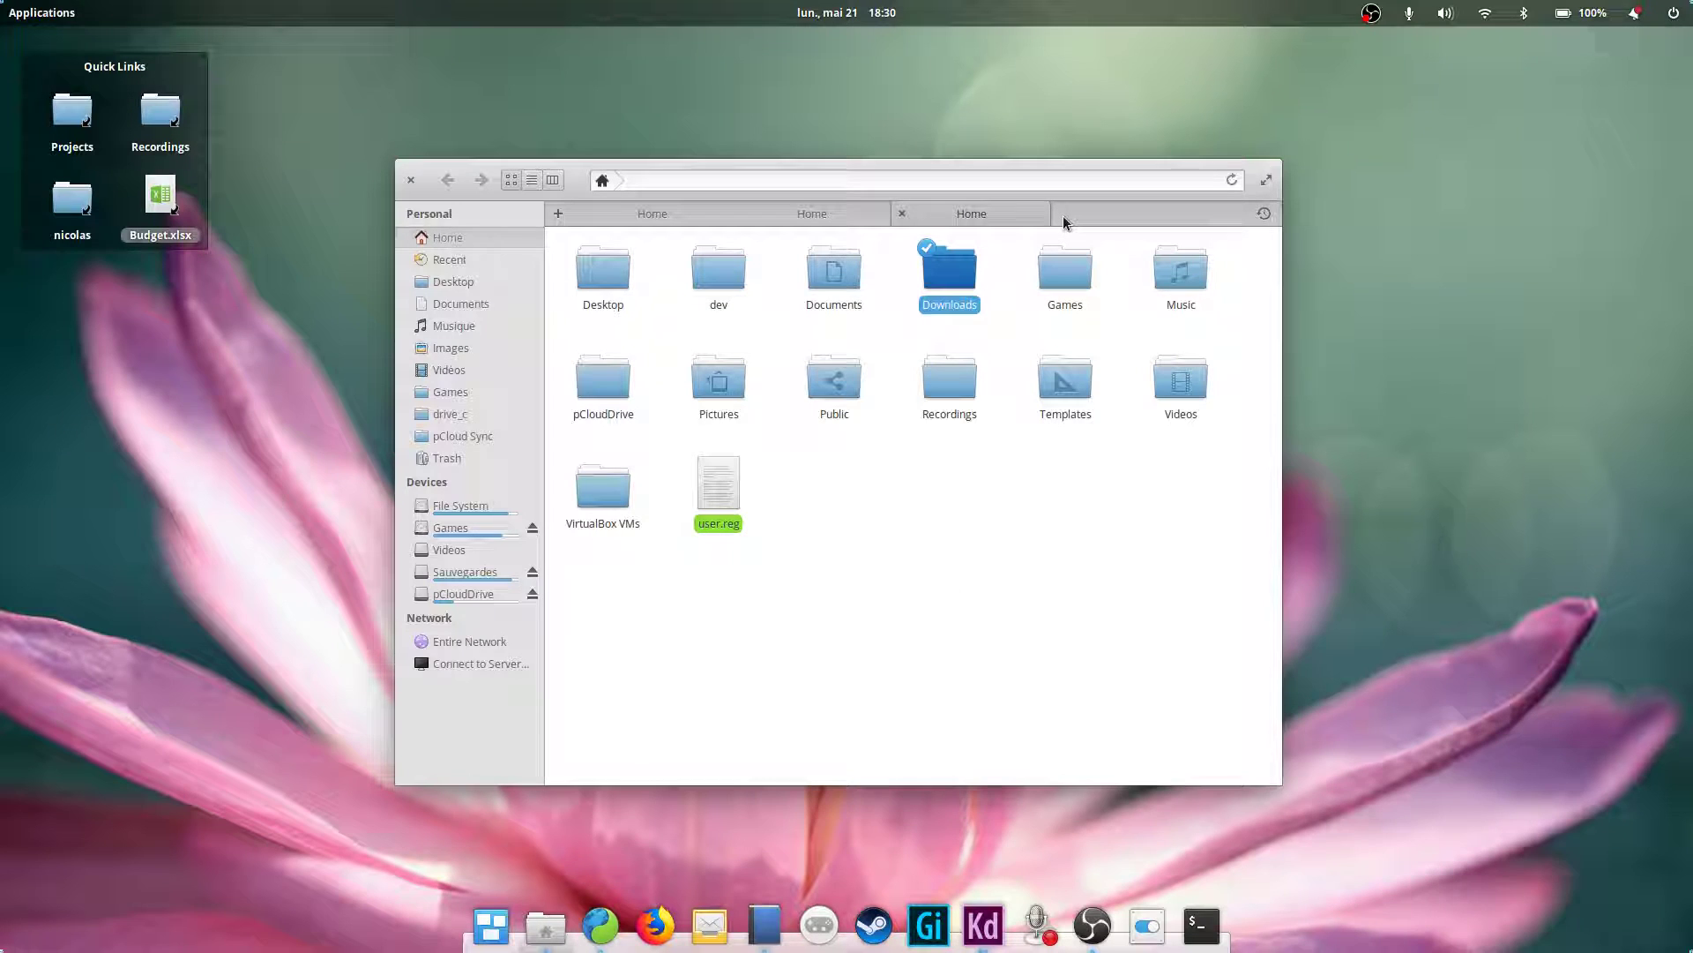
key(ctrl+w)
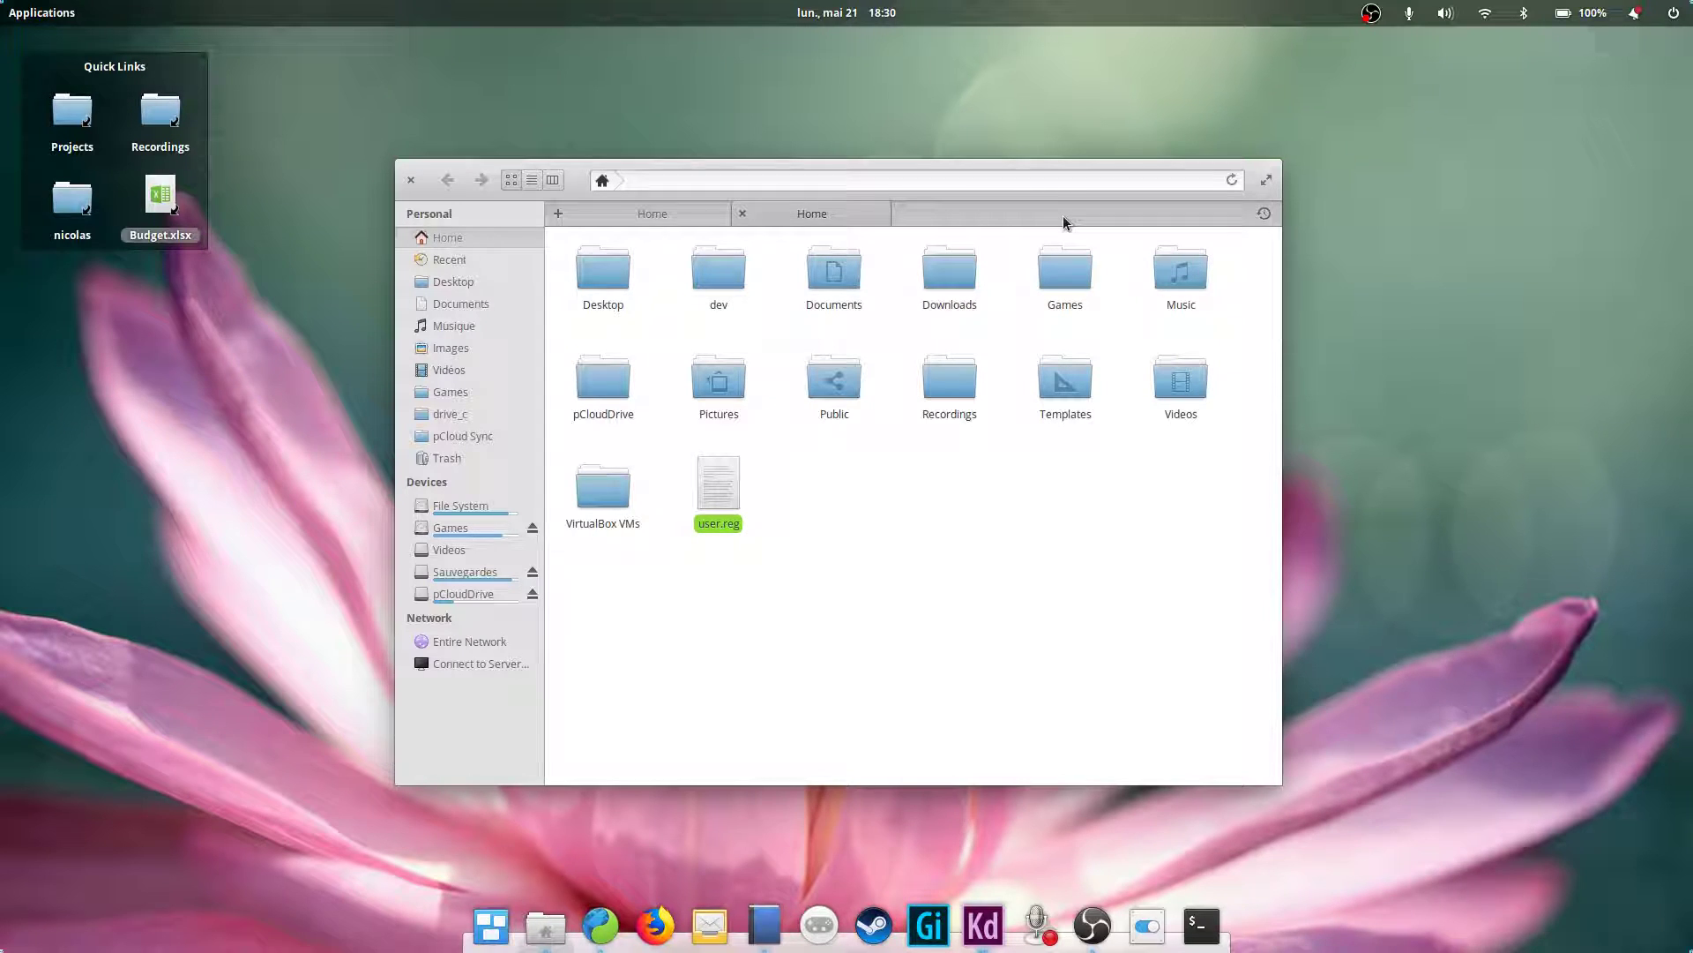
key(ctrl+w)
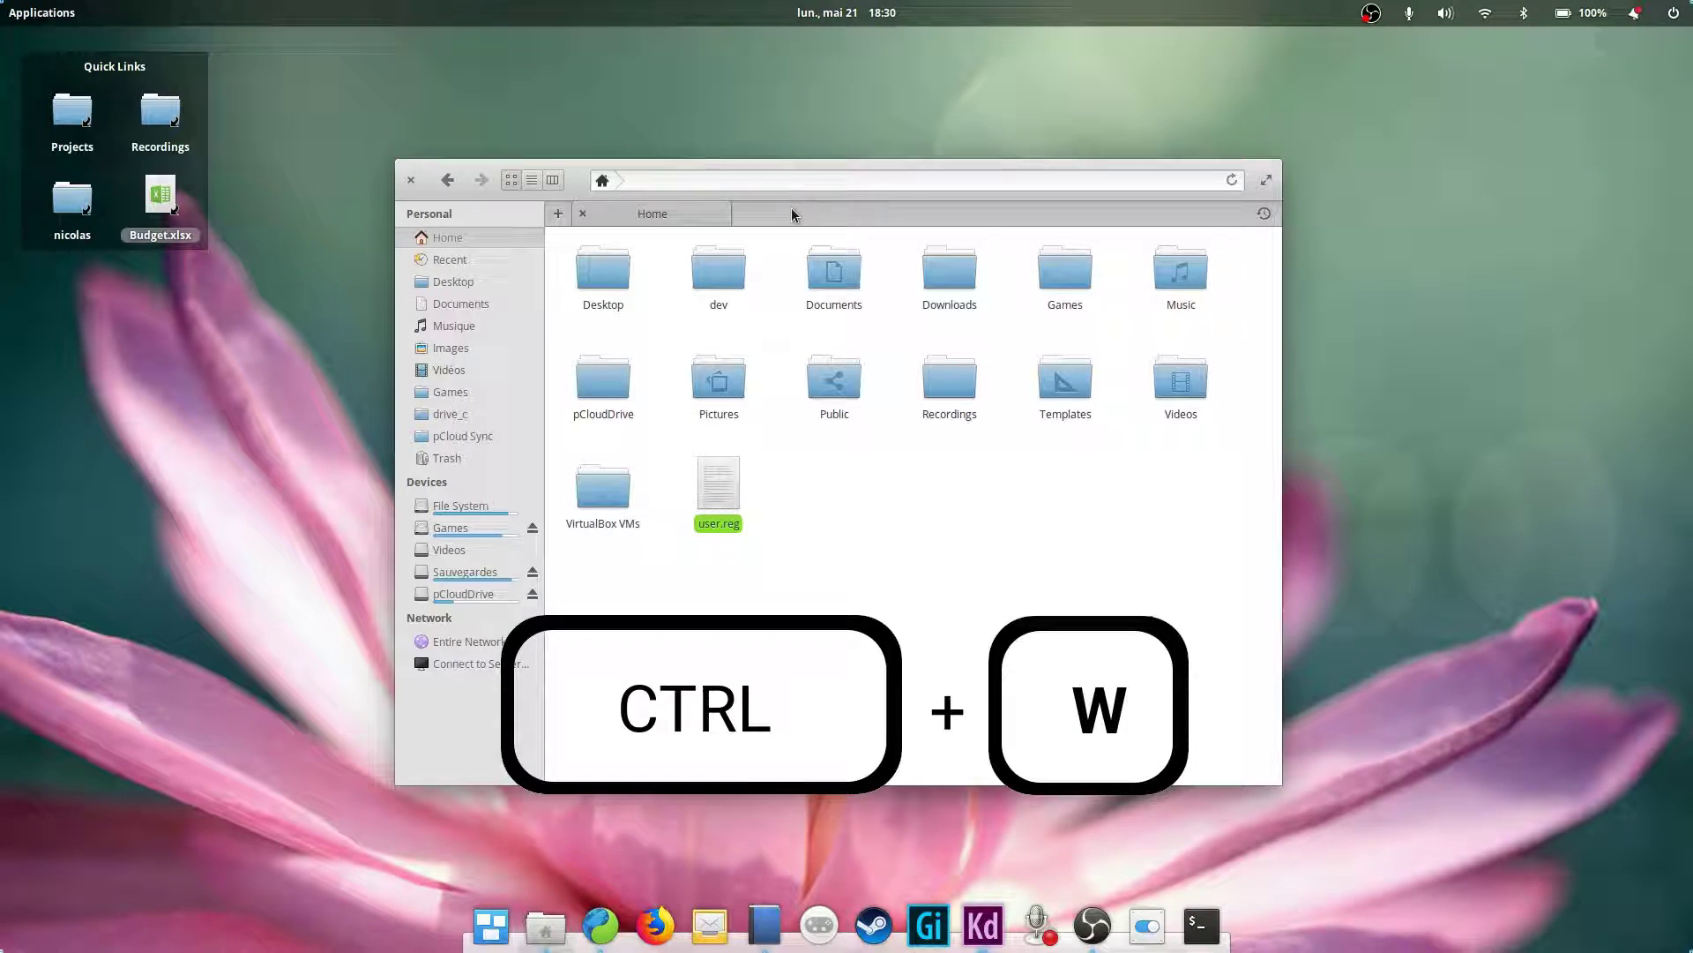
Open Documents in a new tab, drag user.reg onto it from Home, then drag it back
middle_click(812, 265)
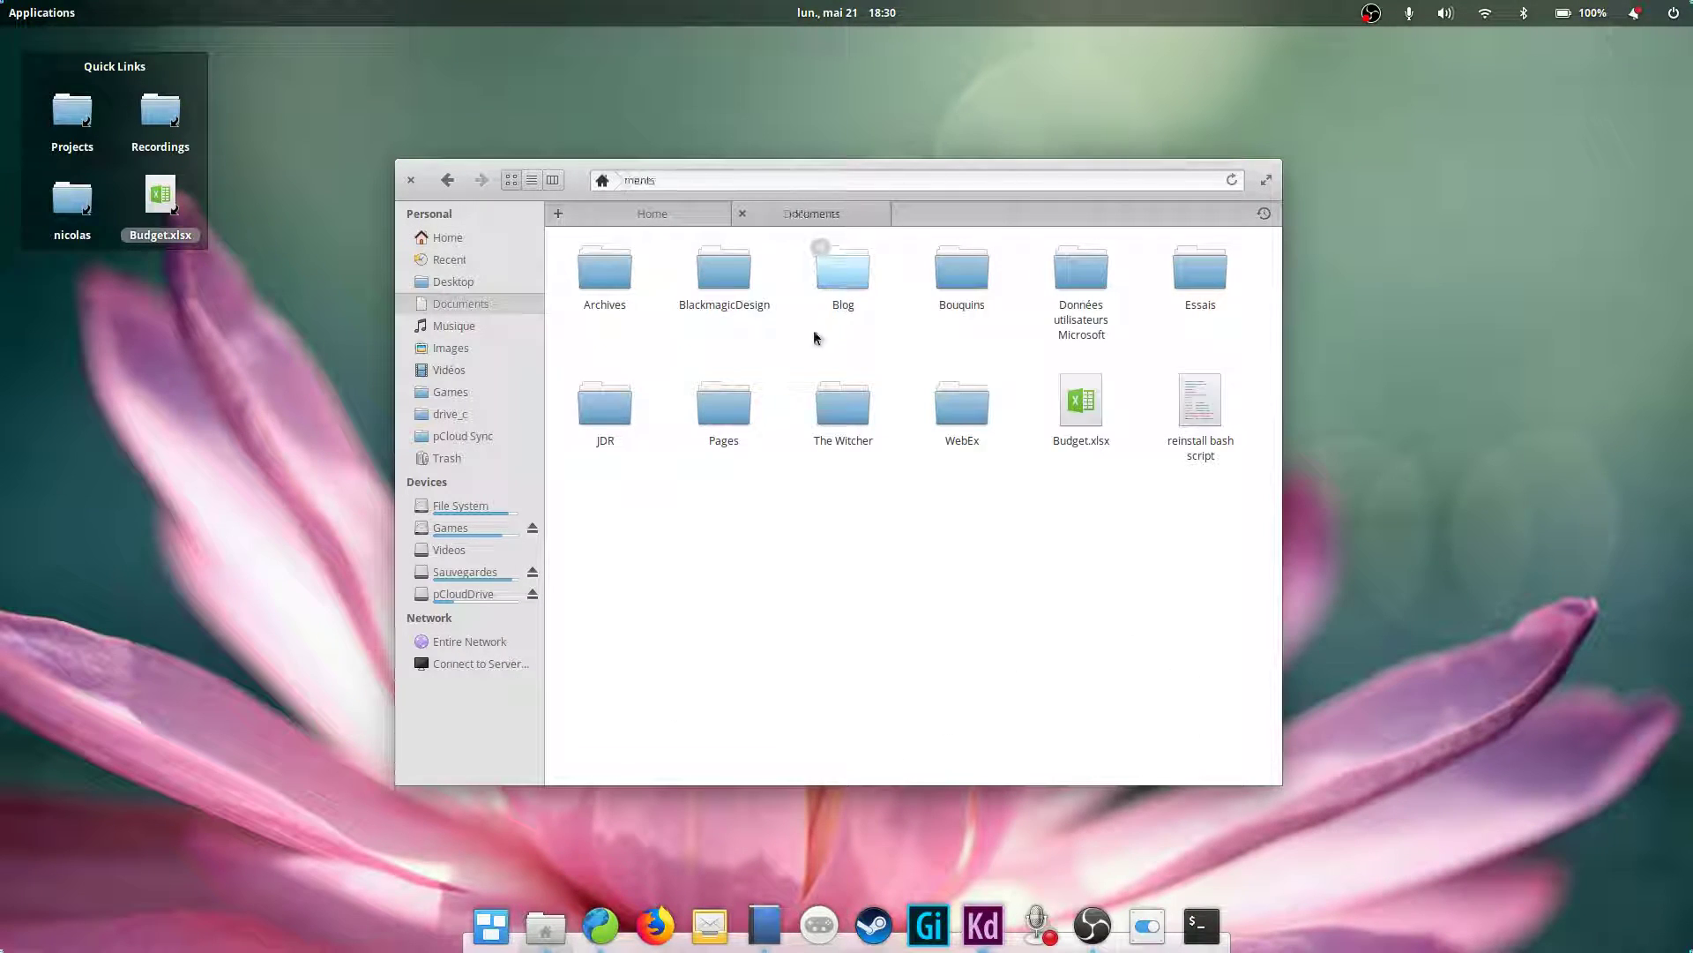
click(668, 210)
drag(716, 483, 806, 517)
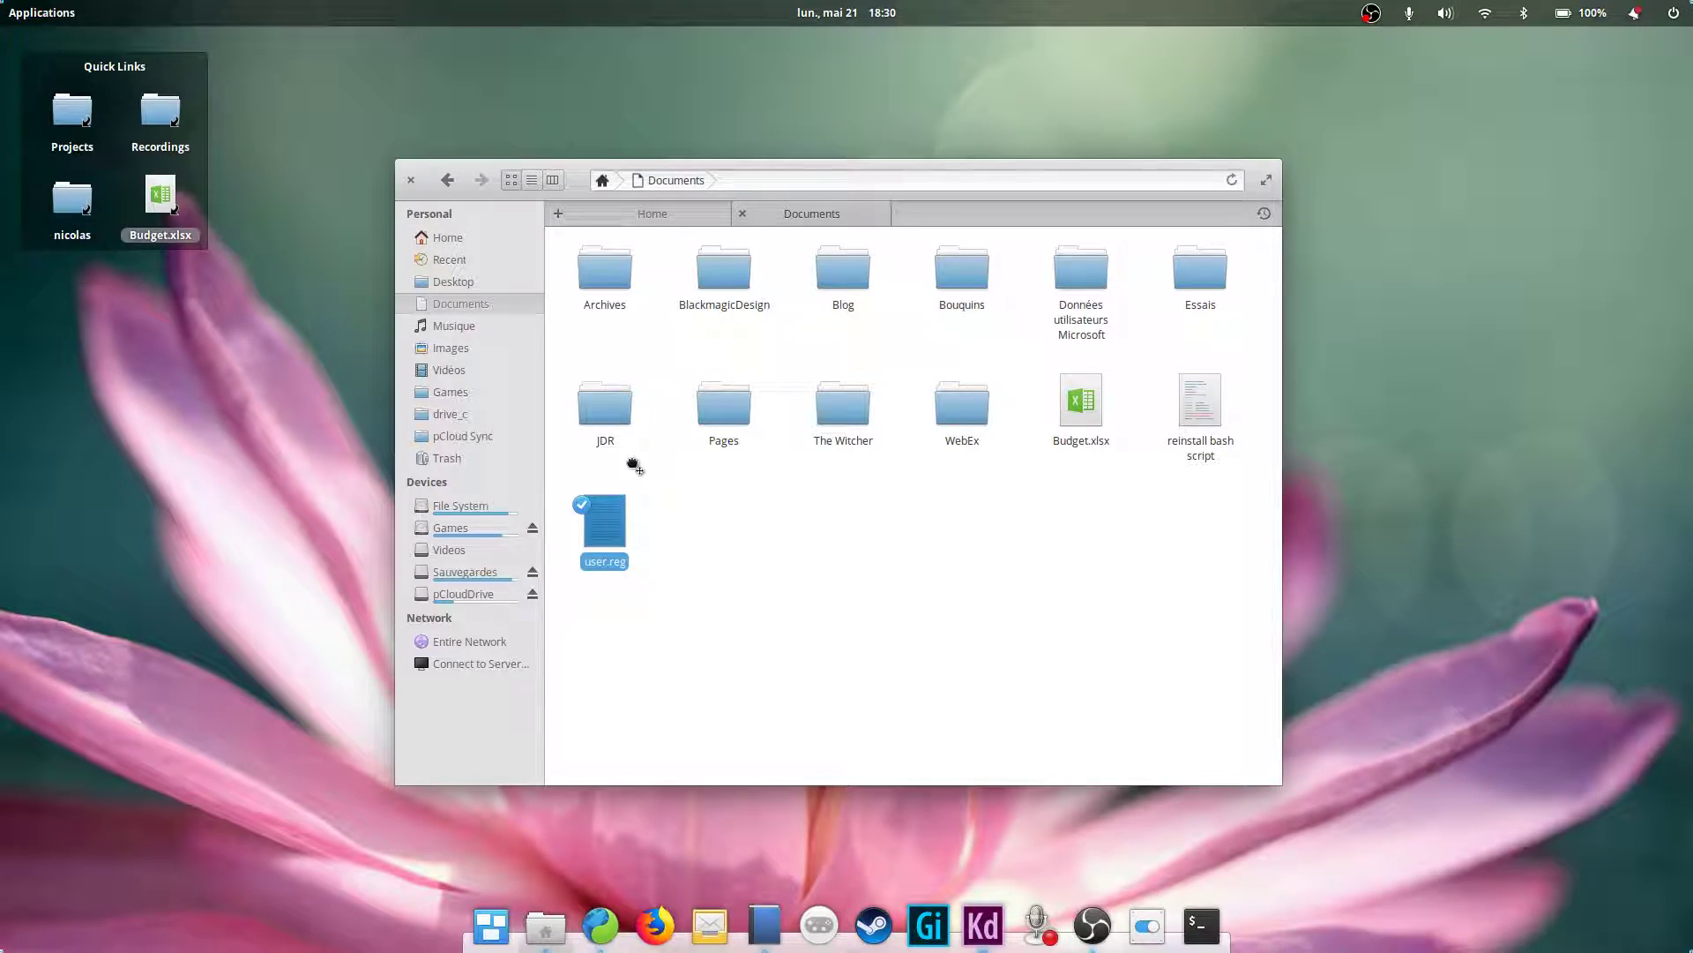
drag(634, 465, 736, 514)
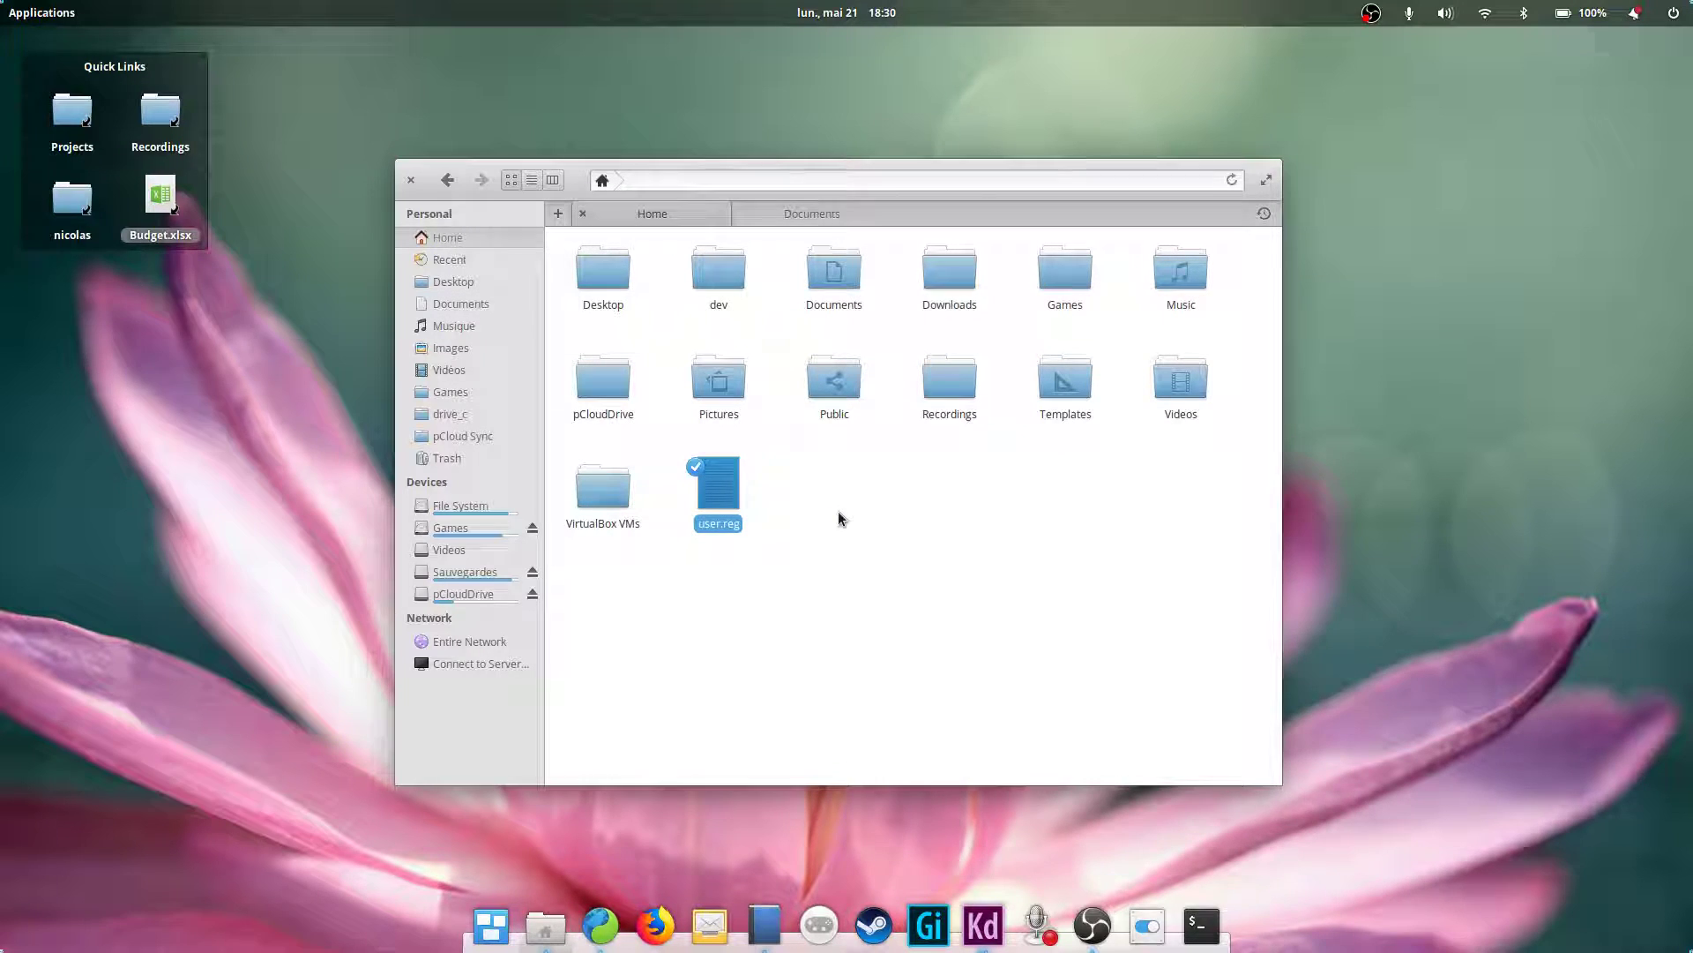
Deselect user.reg, open Recordings, and go back to the Home folder
click(876, 536)
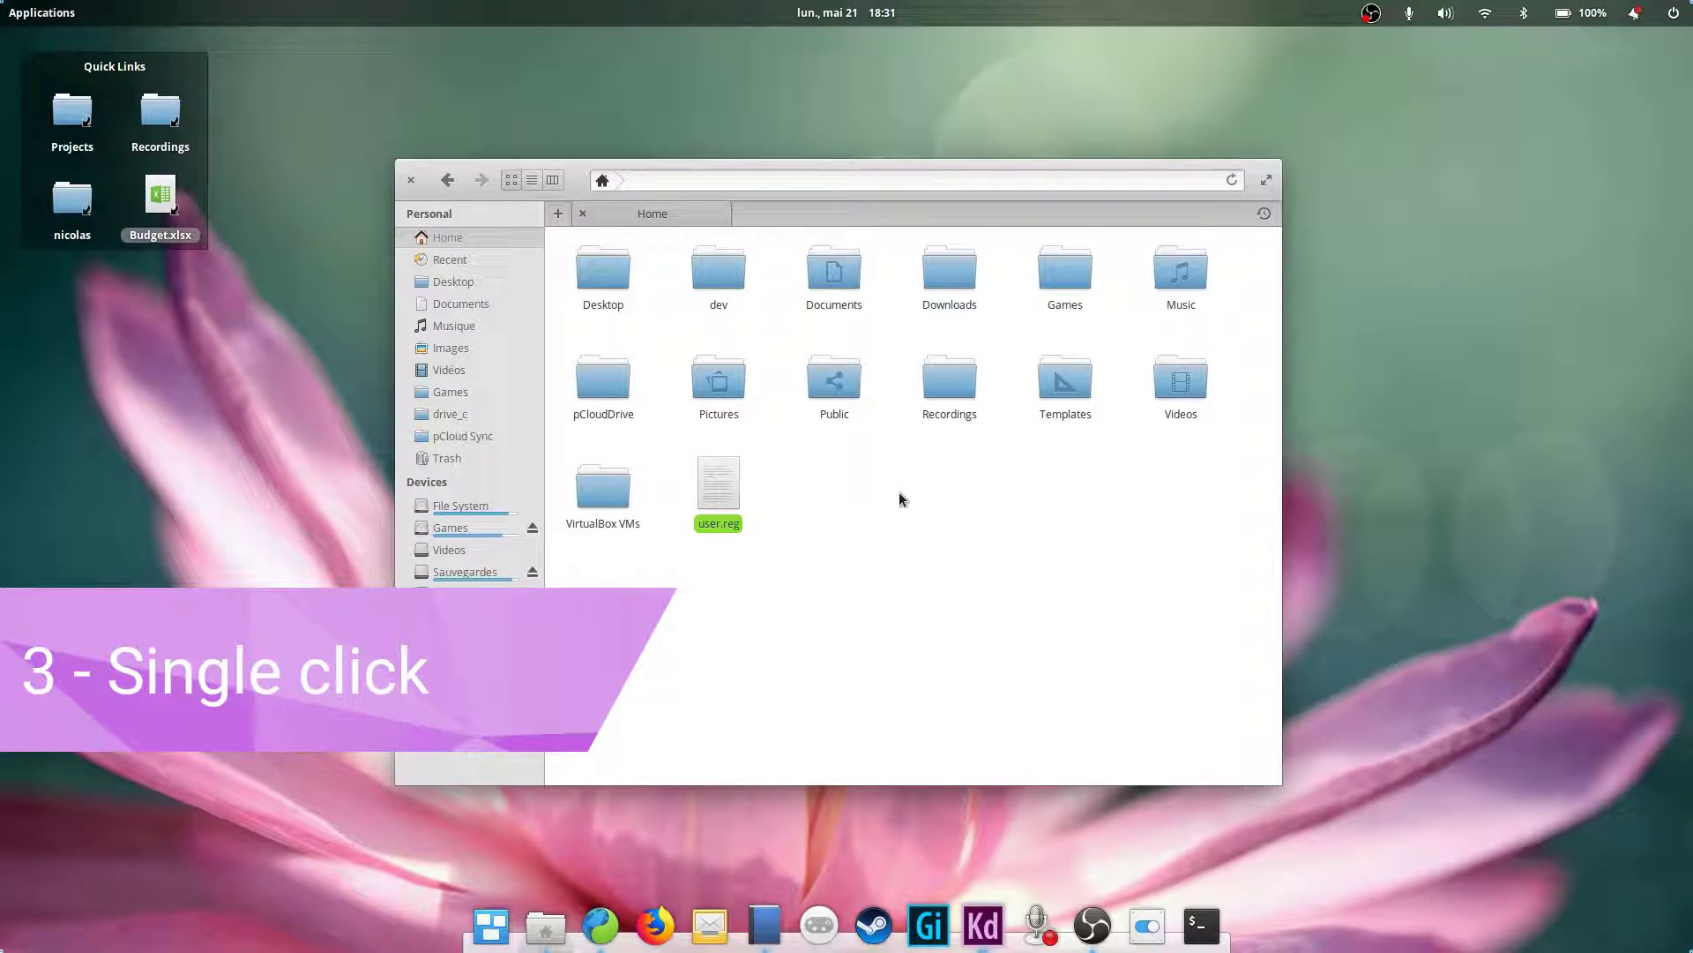
click(920, 388)
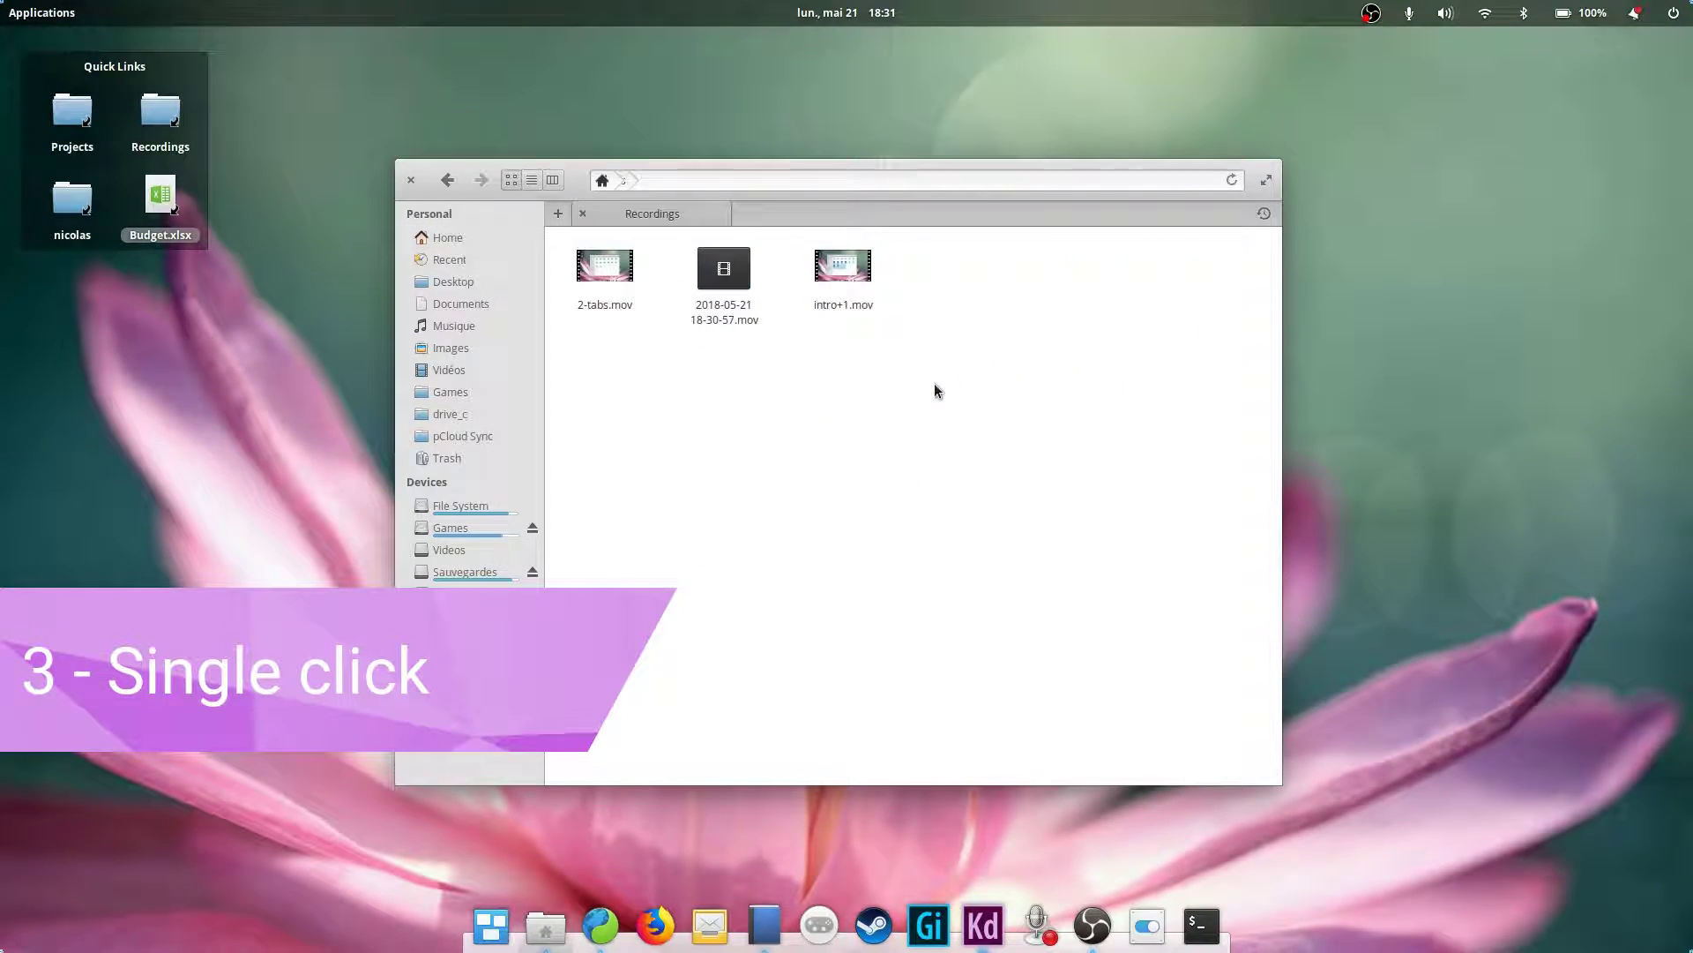
click(451, 182)
Select Public, Pictures, pCloudDrive, Desktop and dev together, then clear the selection
click(811, 360)
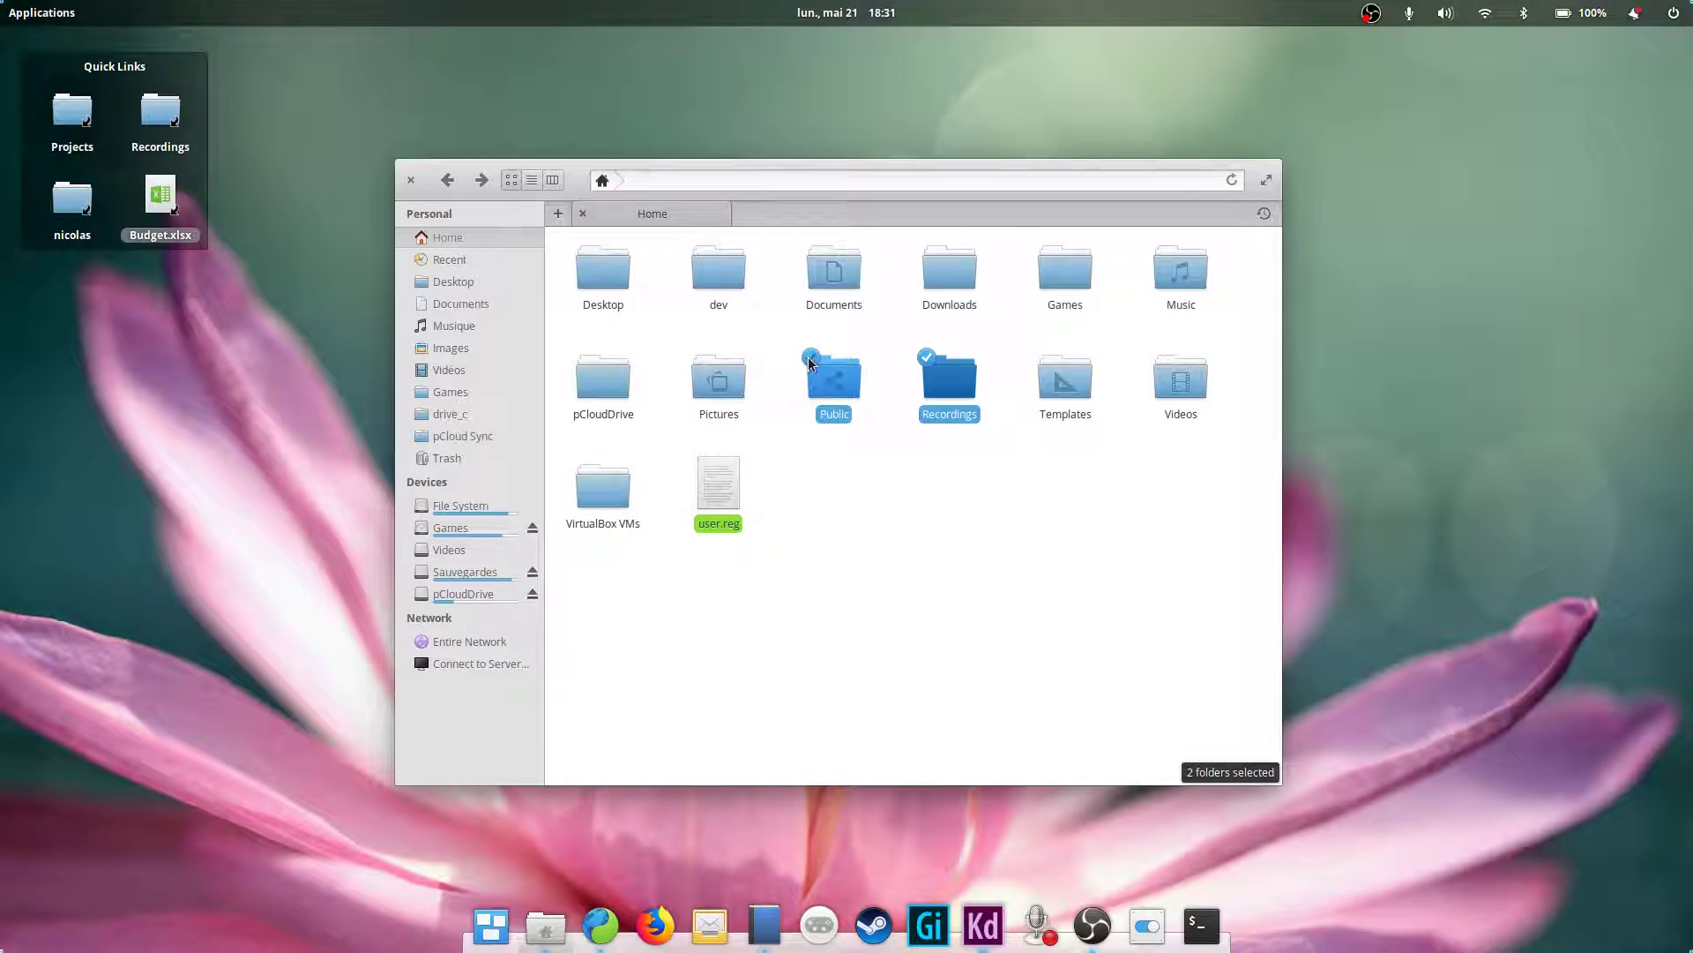
click(696, 358)
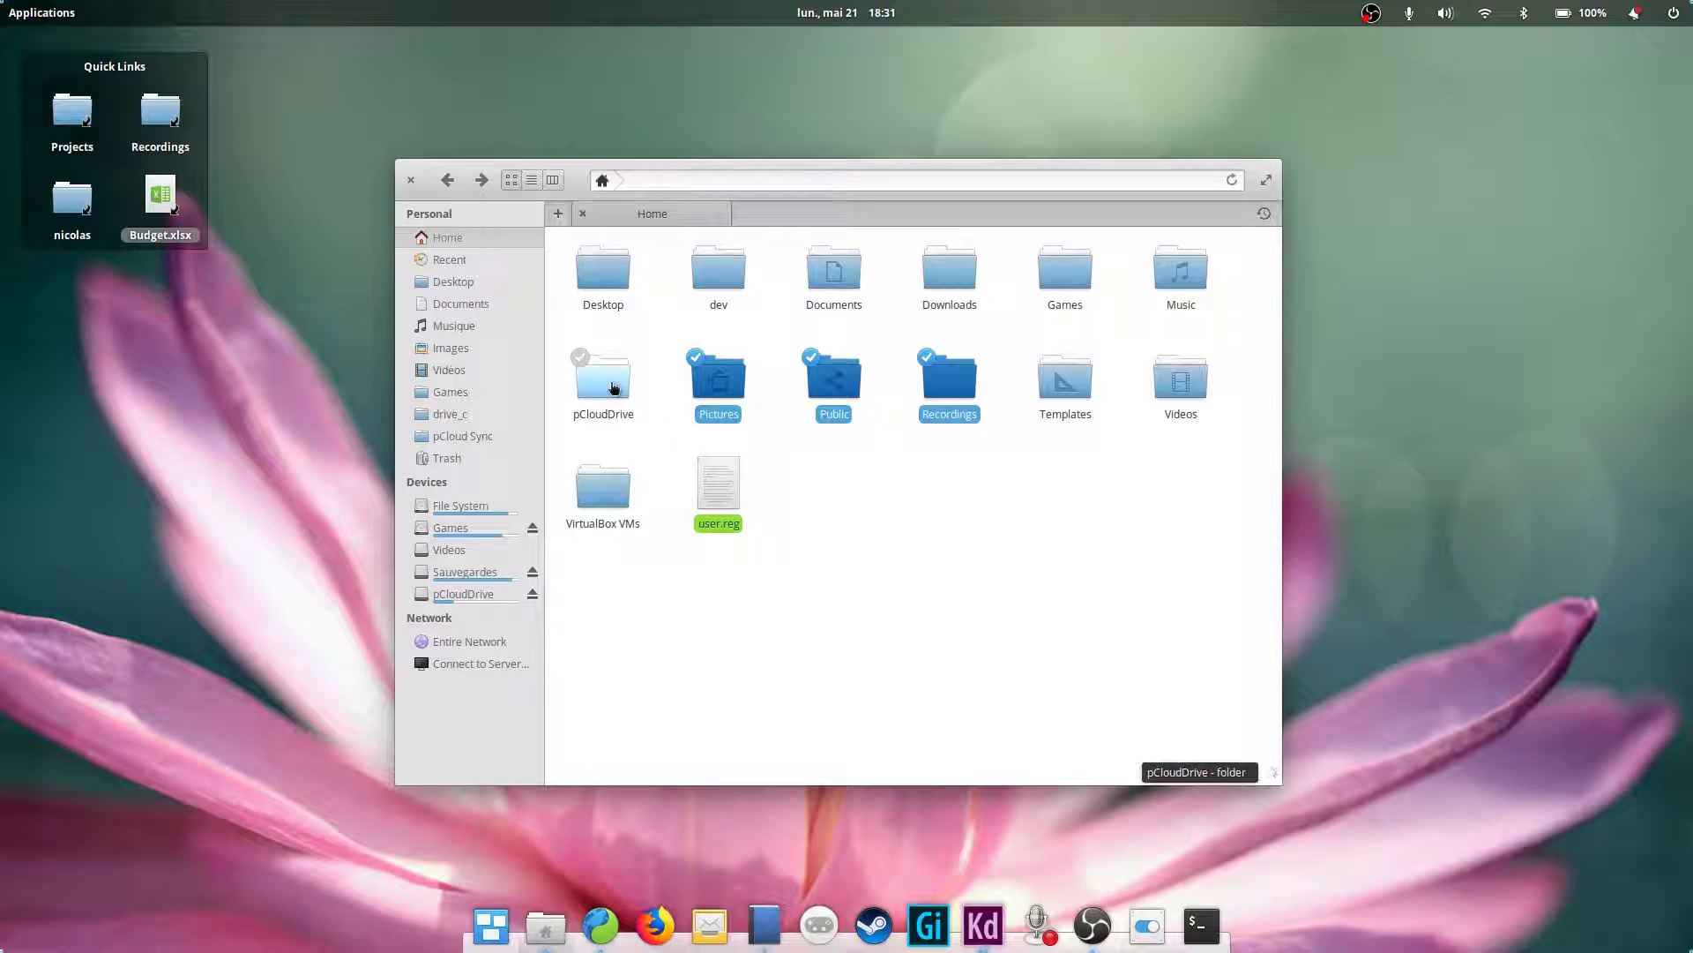
click(580, 357)
click(580, 248)
click(696, 248)
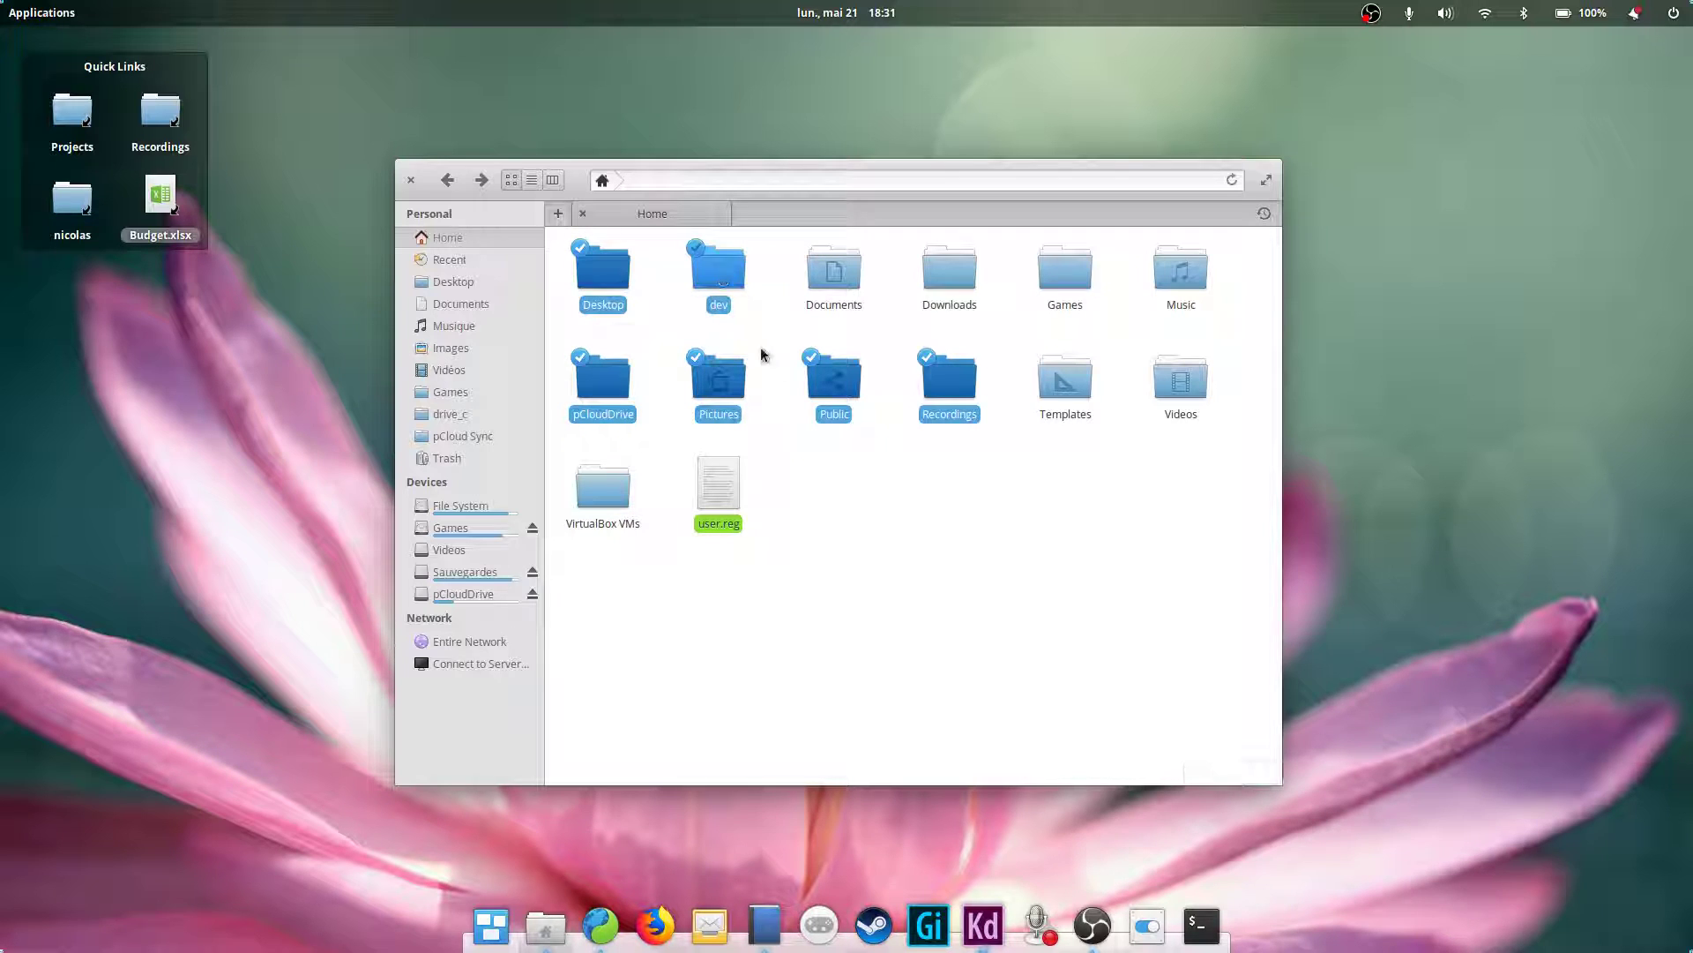
click(820, 464)
Open the Pictures folder's context menu and dismiss it, leaving nothing selected
right_click(726, 385)
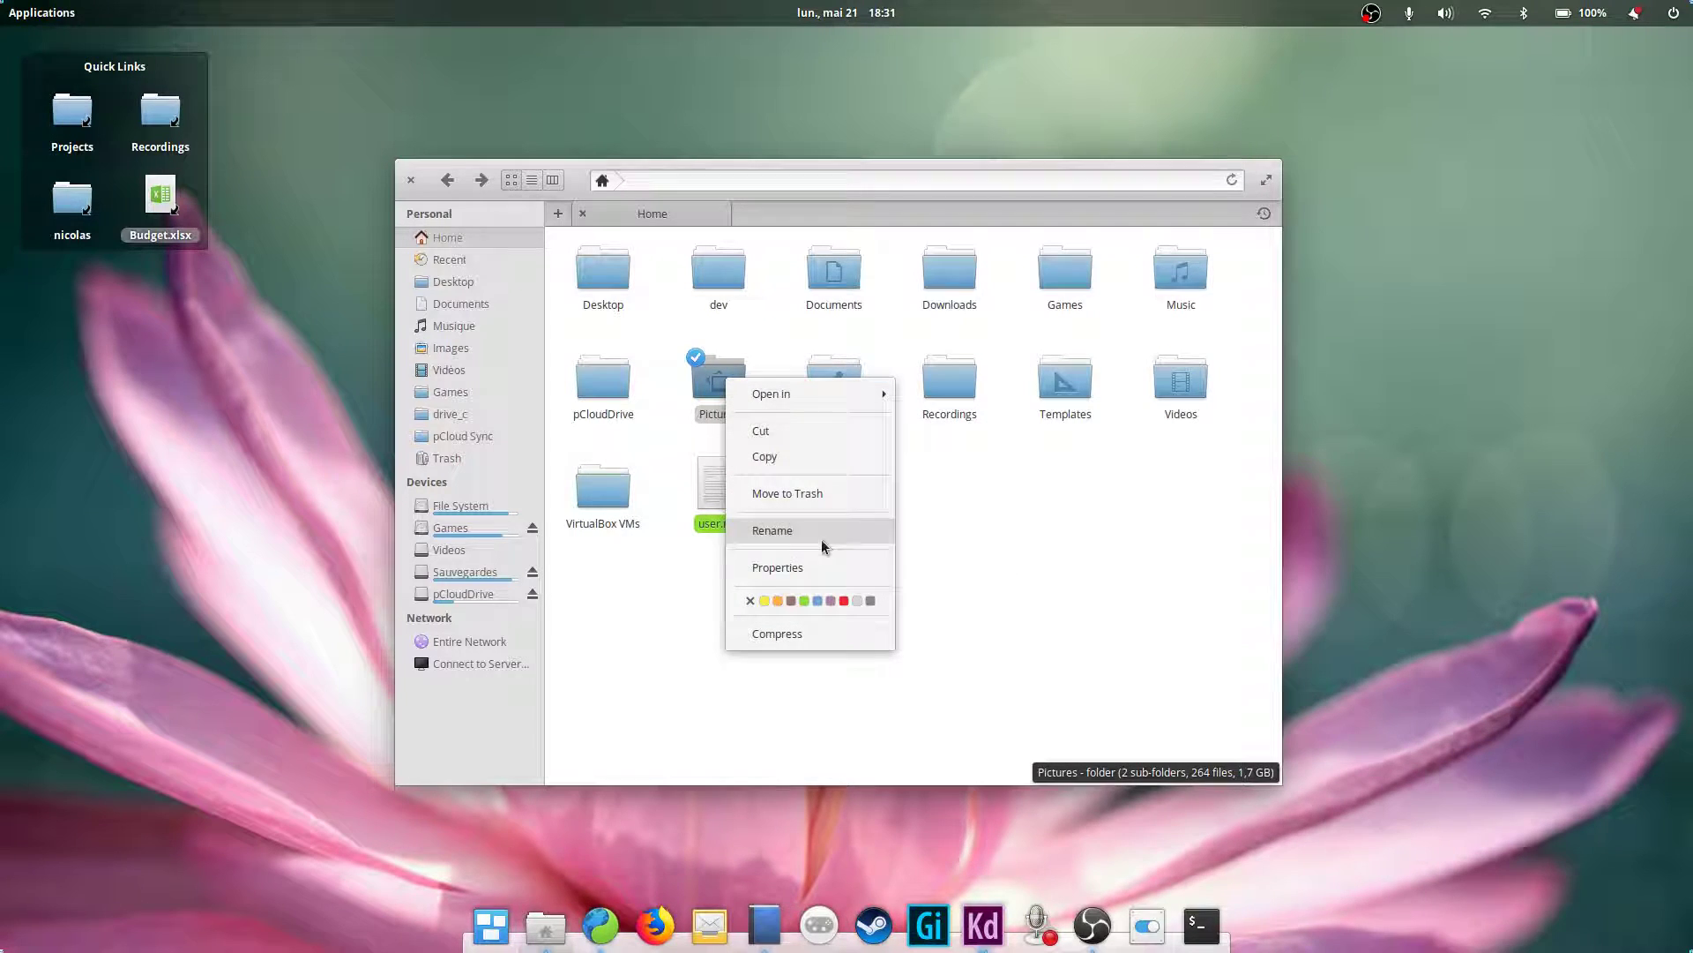
click(972, 524)
click(996, 521)
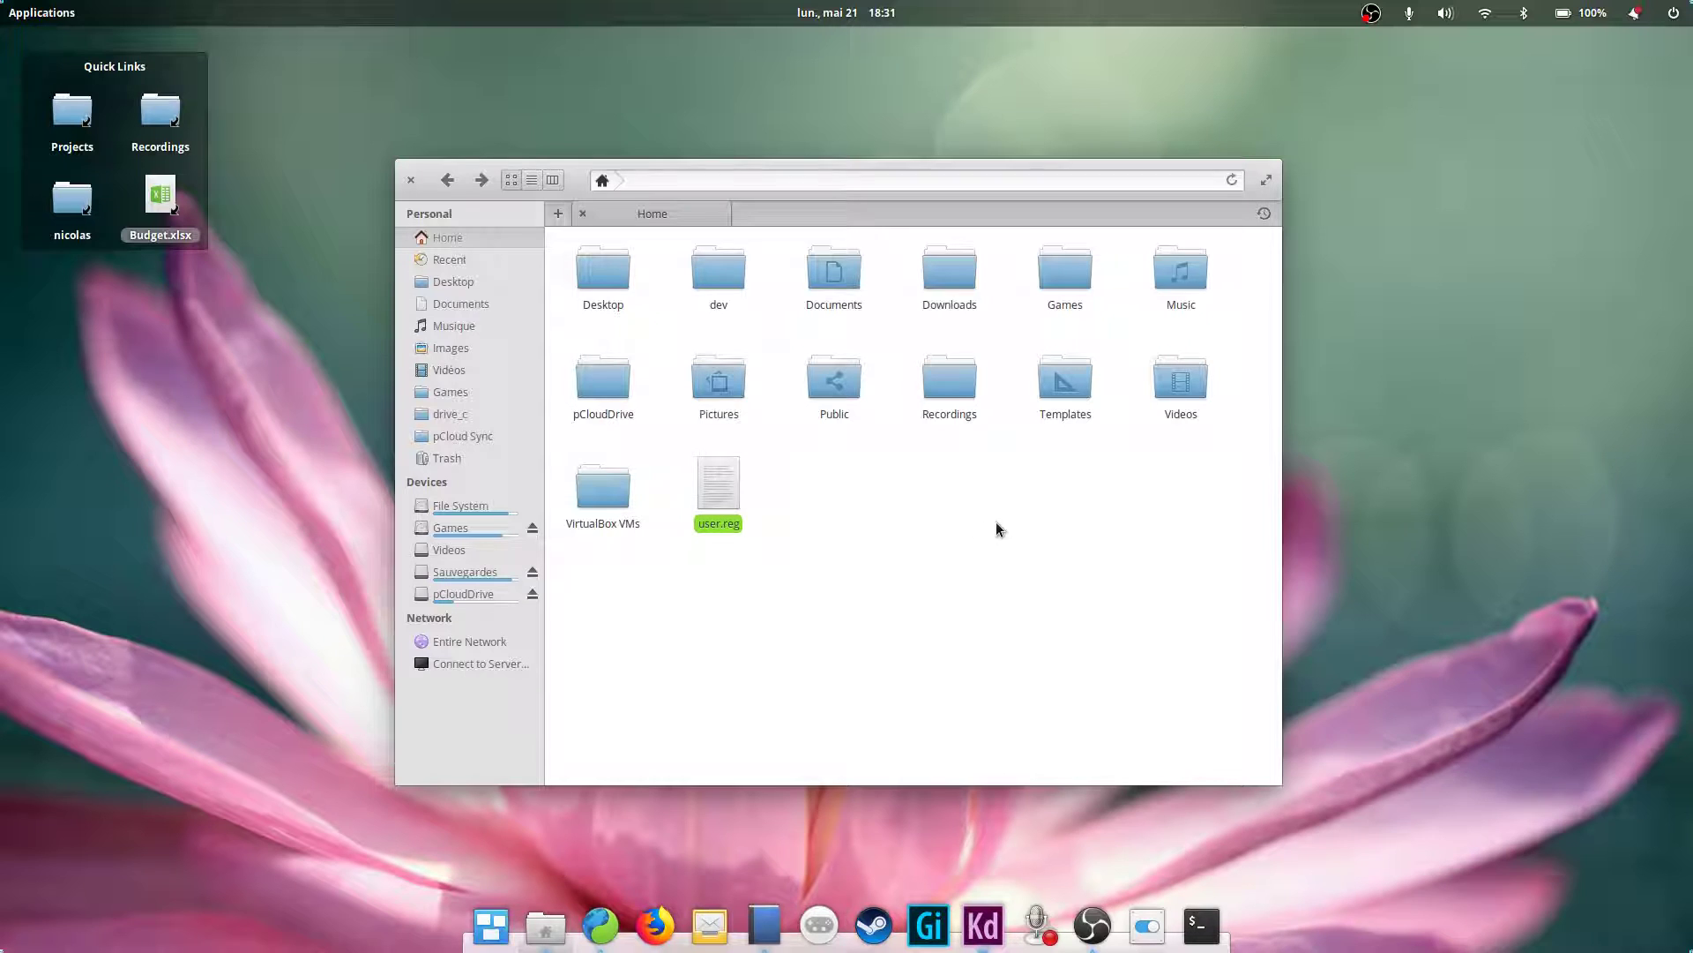
Select the Recordings and Templates folders and start compressing them into an archive
right_click(725, 499)
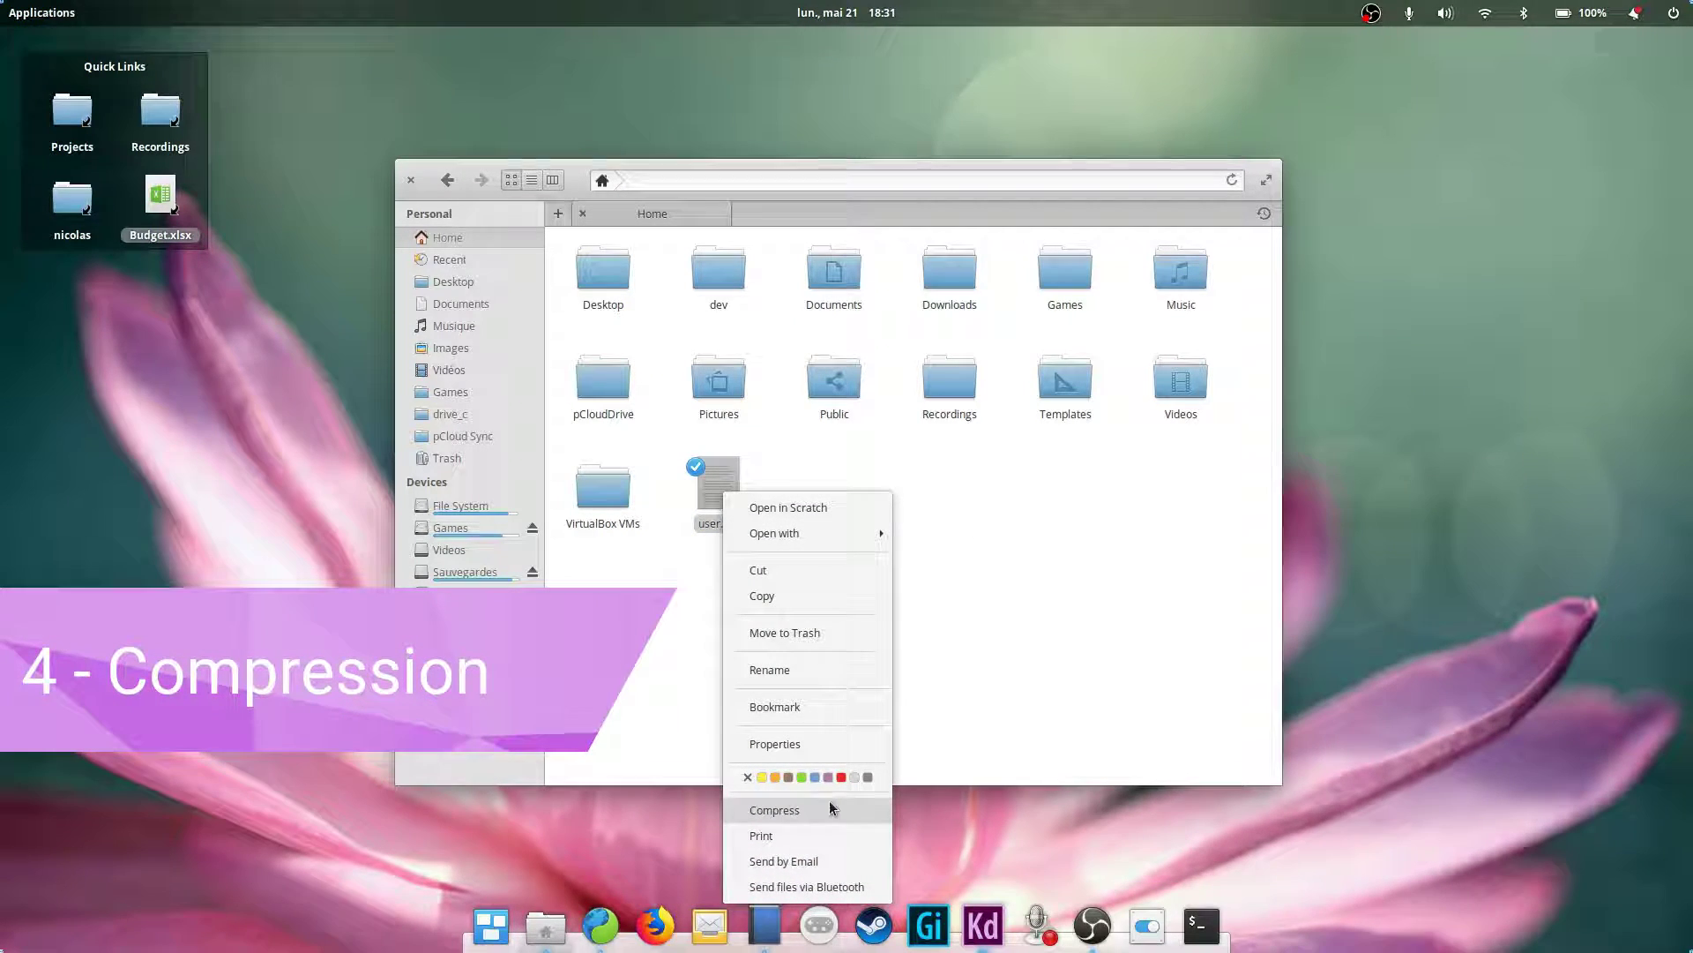
click(997, 654)
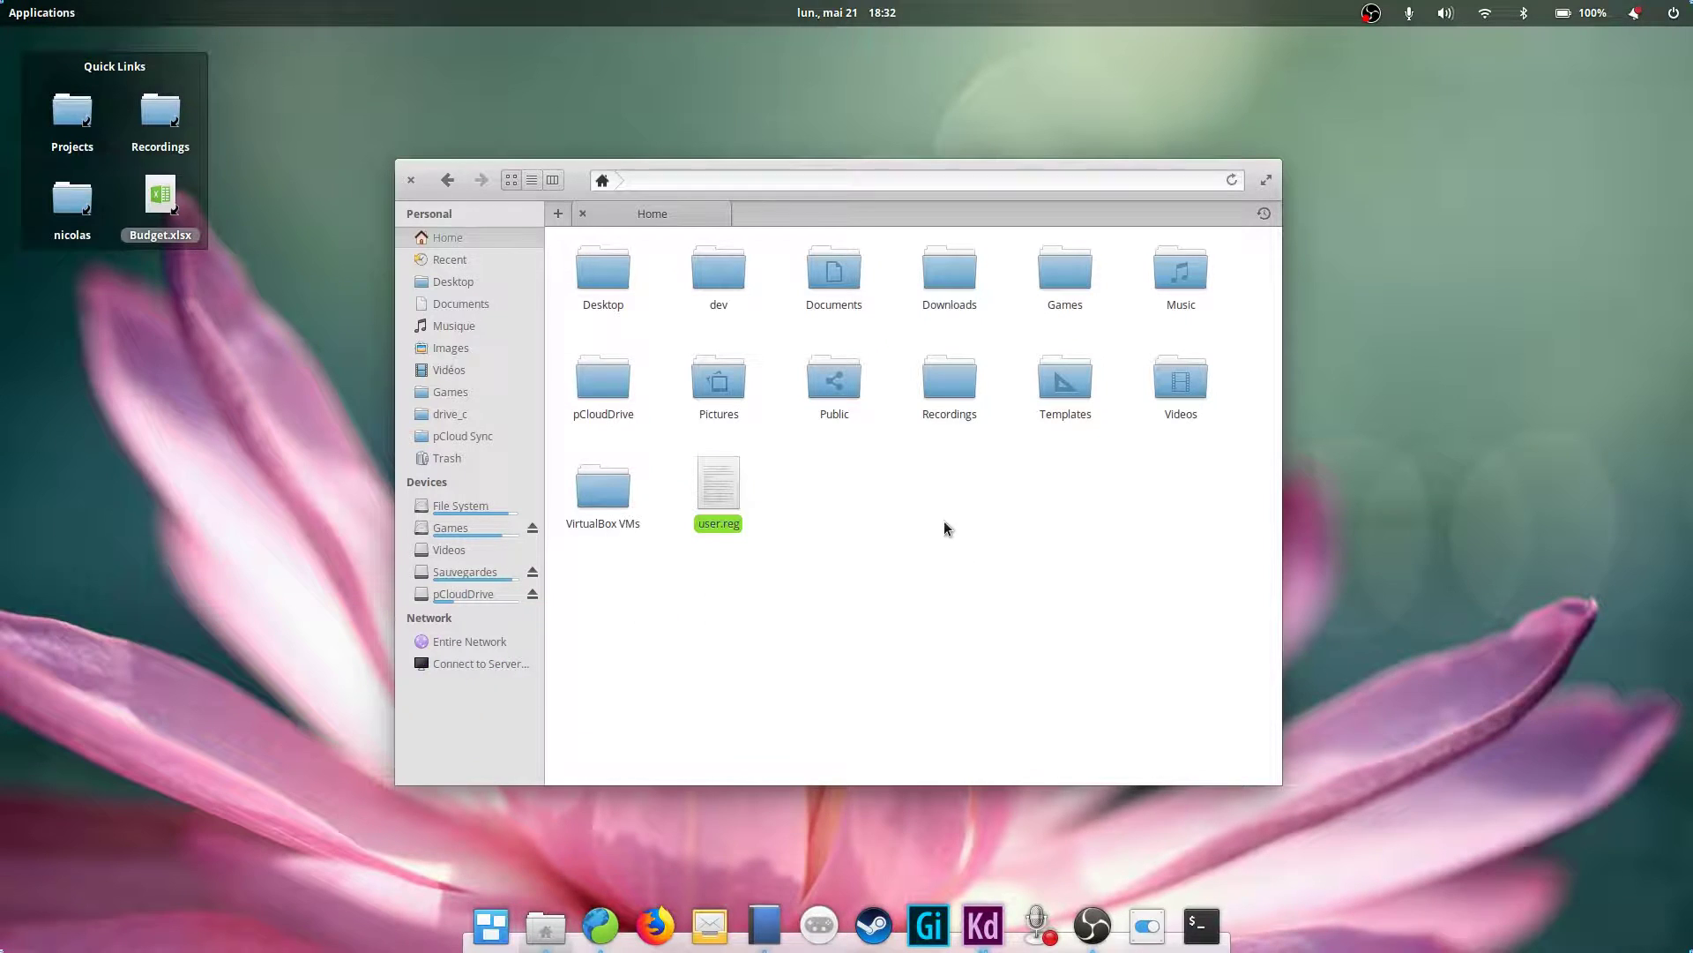
drag(929, 450, 1062, 374)
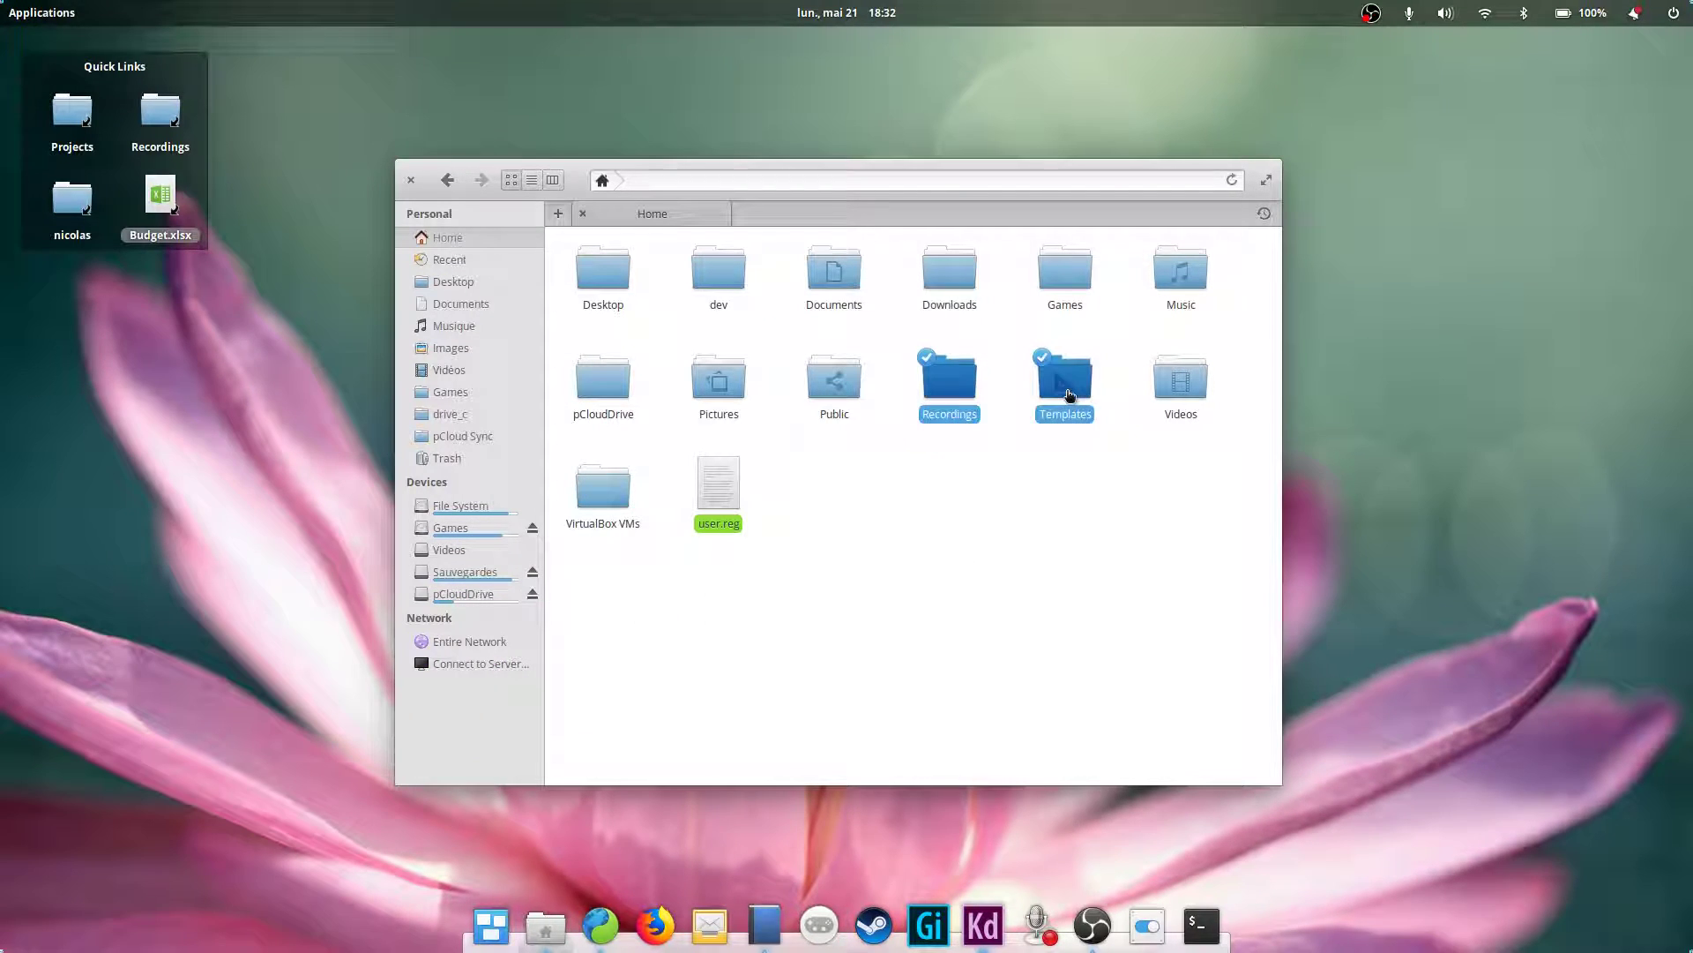
right_click(1063, 378)
click(1129, 636)
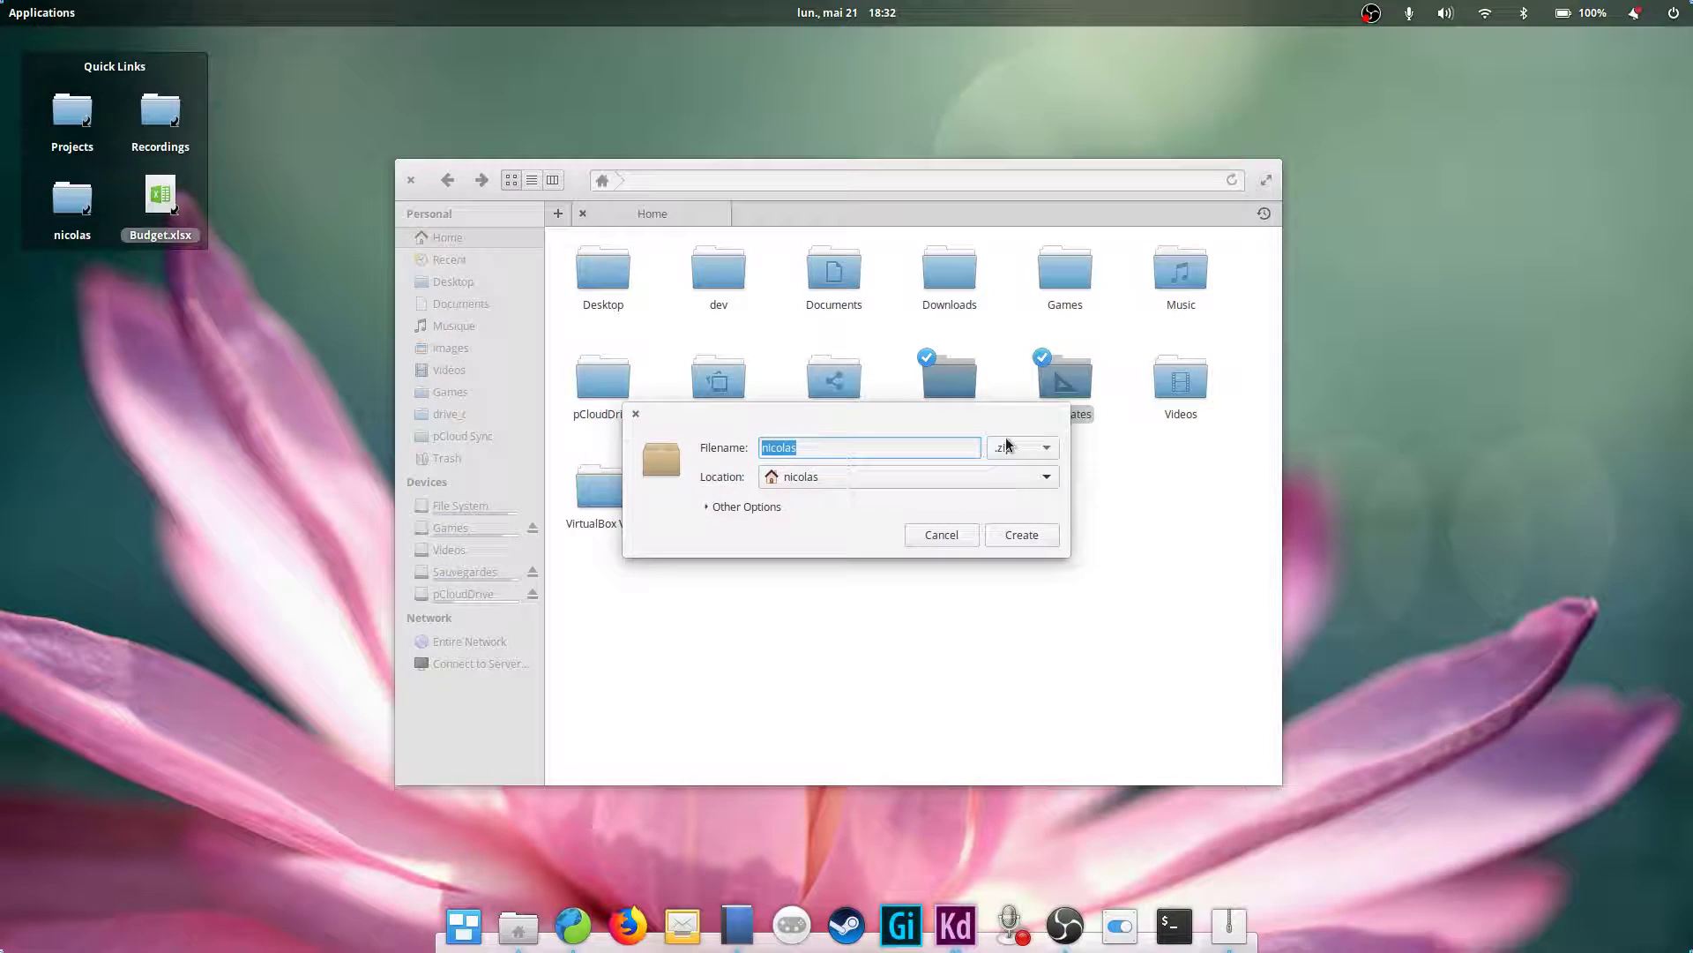
Choose the .zip archive format and reveal the extra password and encryption options
click(1036, 455)
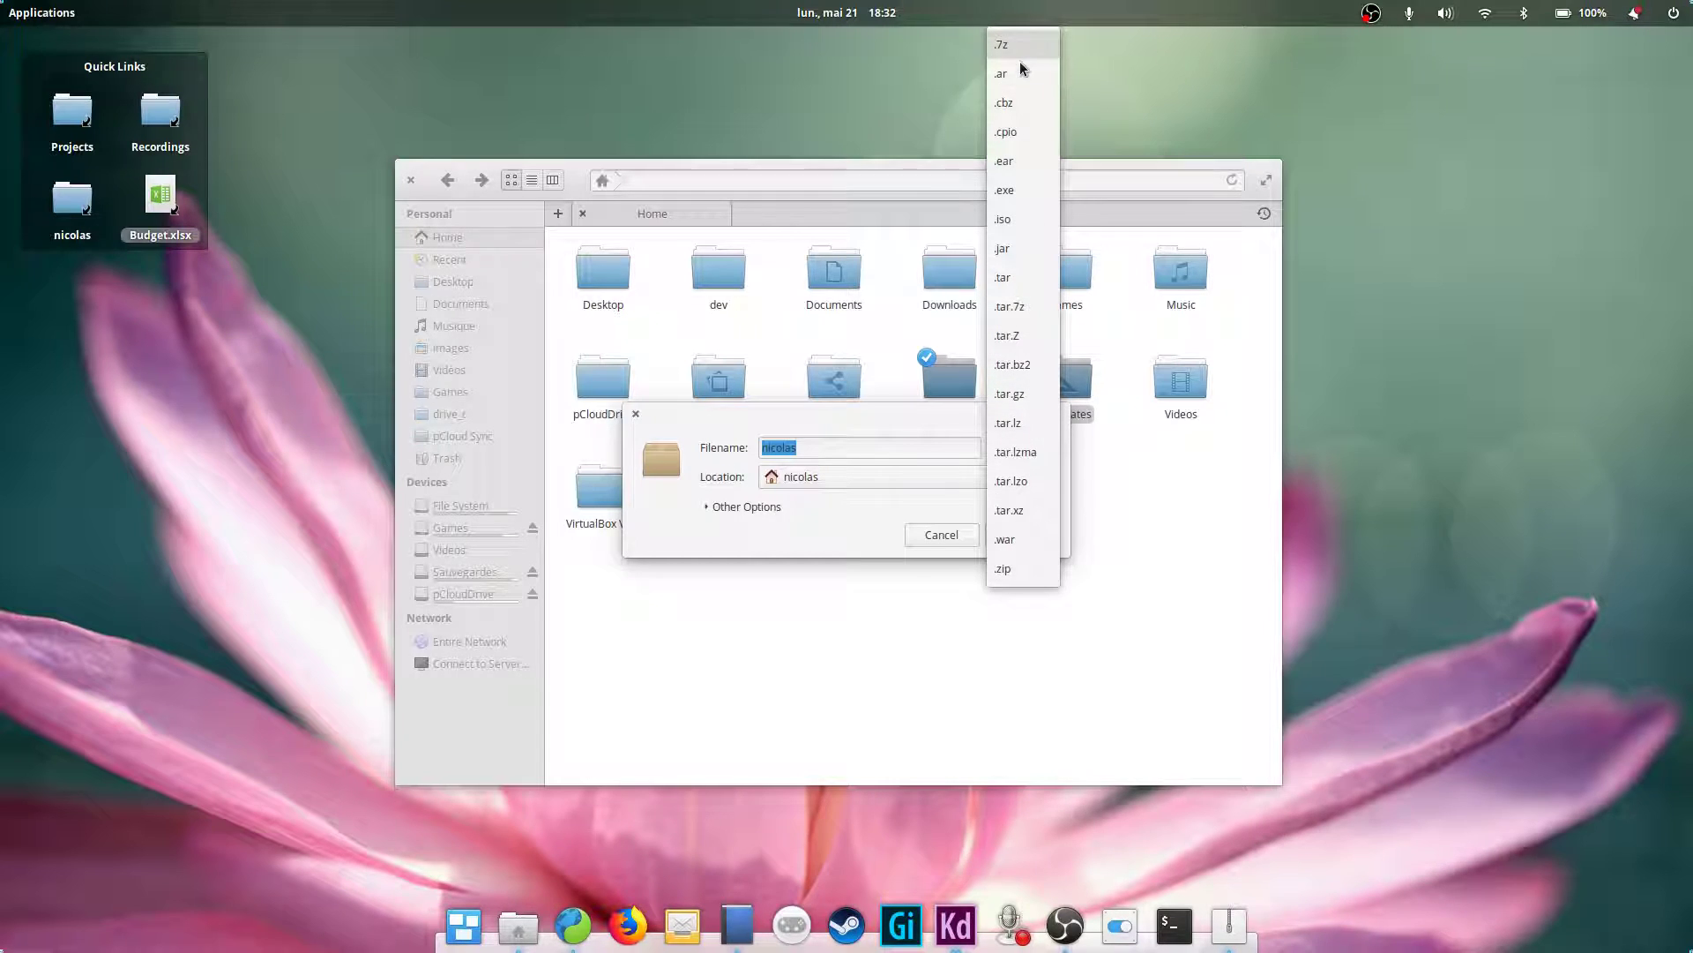
click(1009, 570)
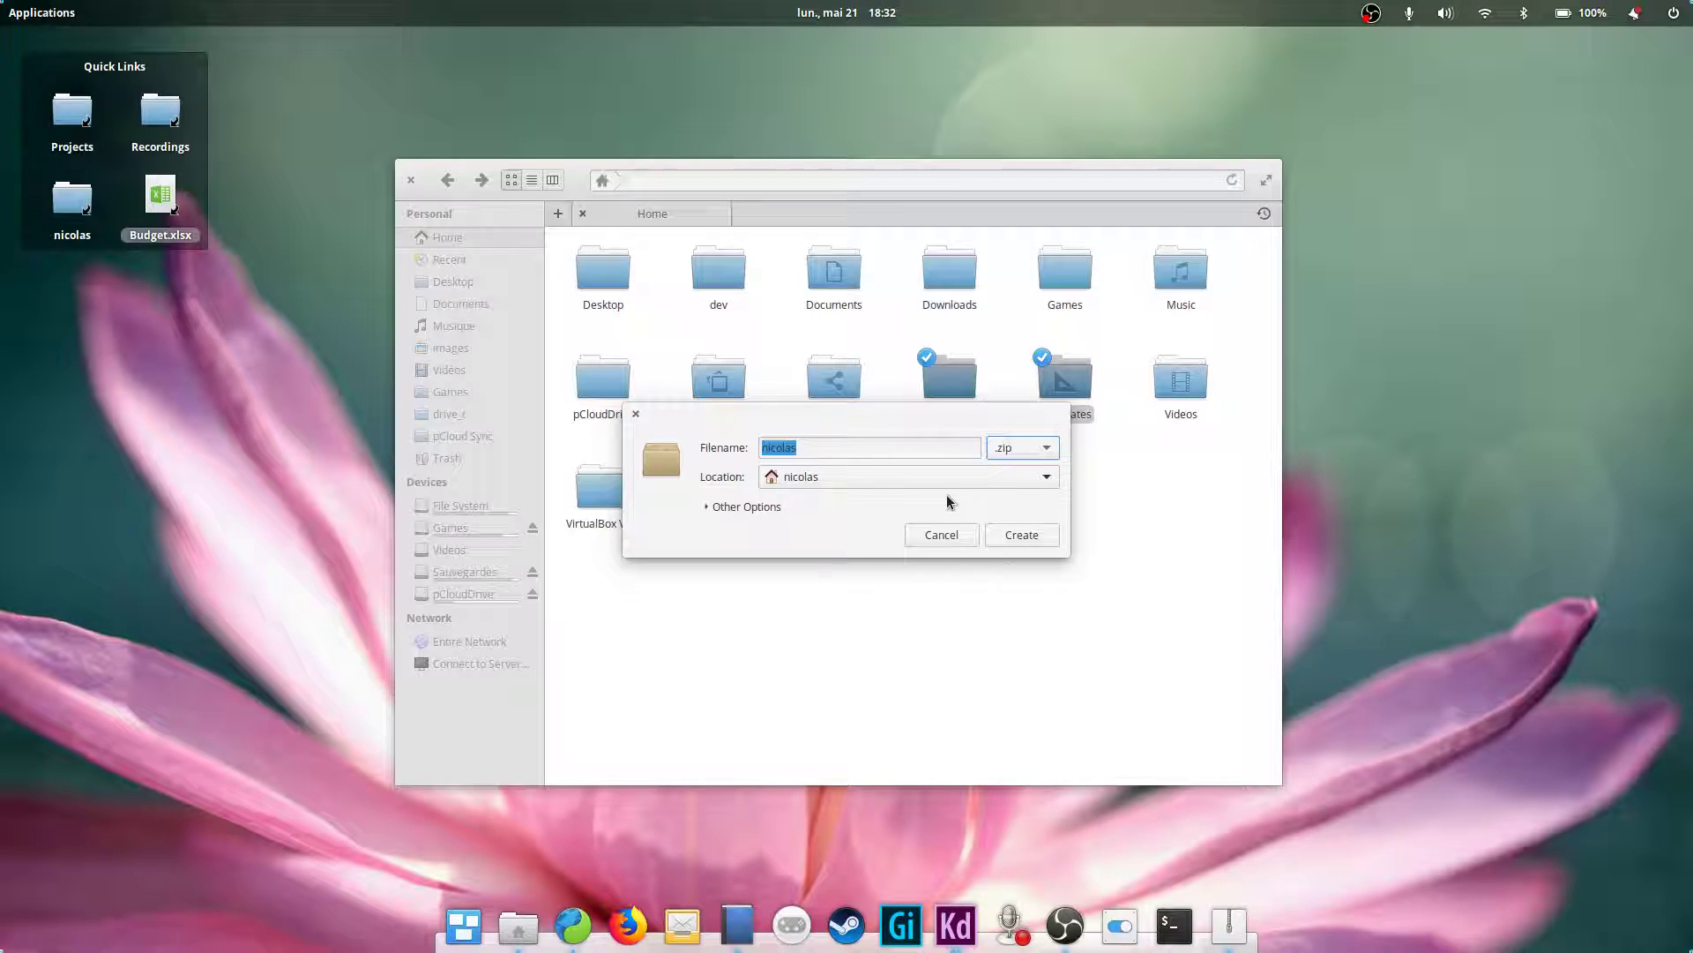
click(707, 507)
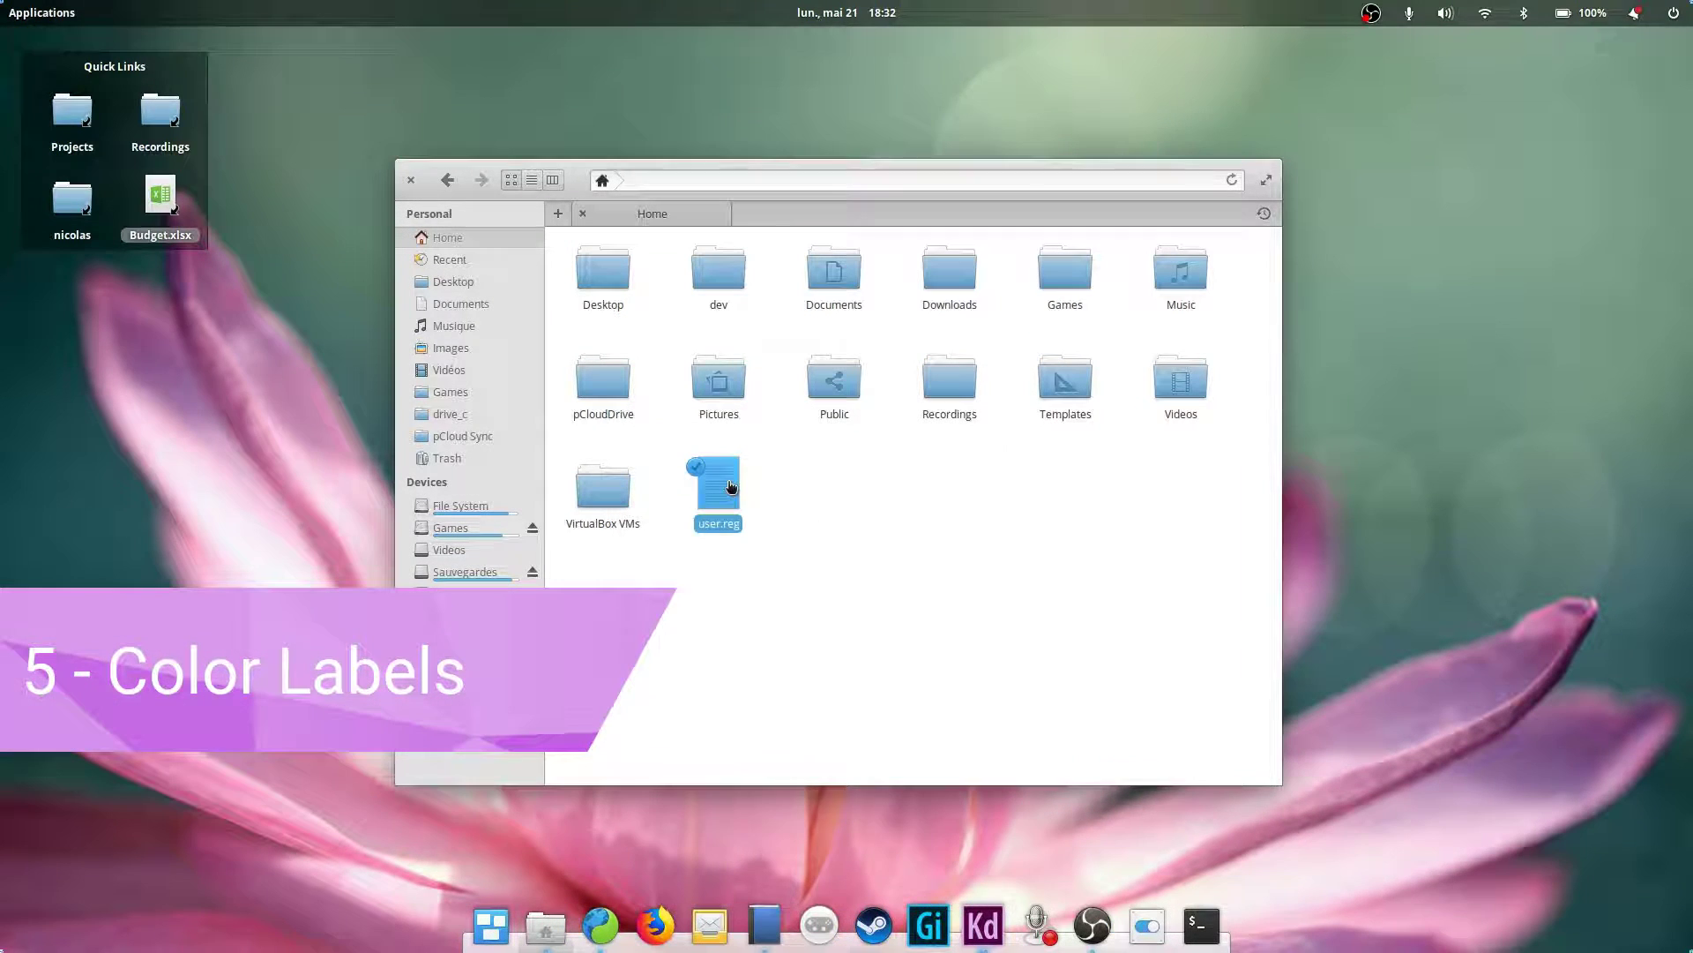
Give user.reg a green colour label, then change it to red
right_click(746, 486)
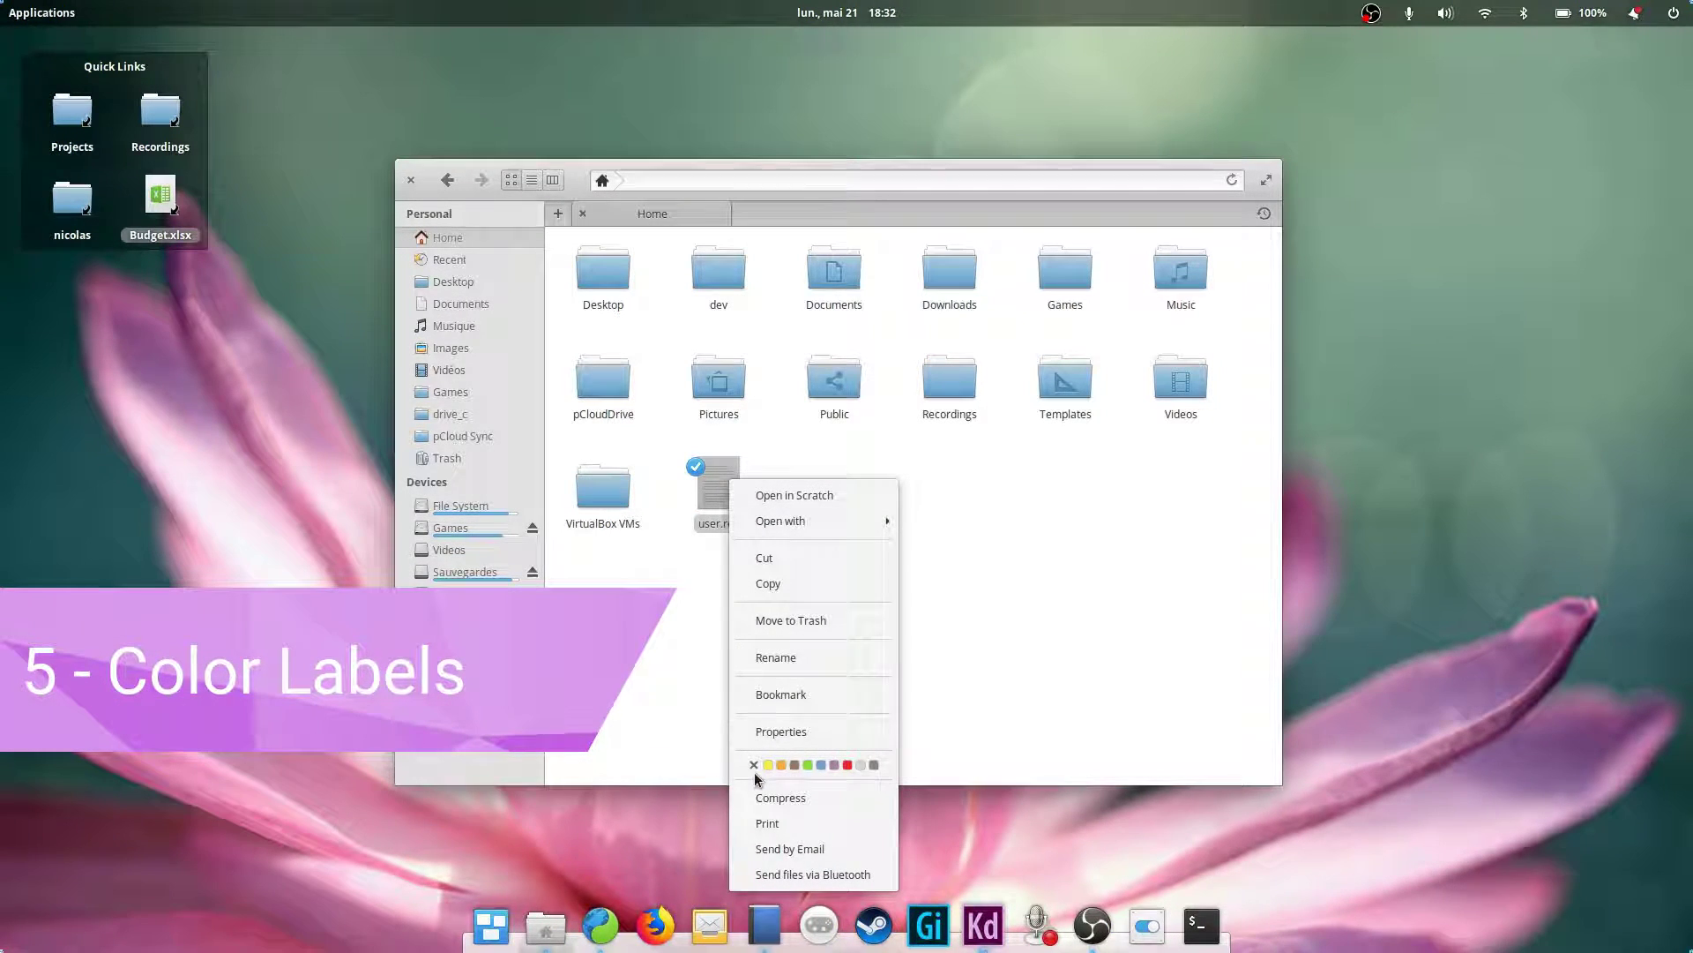
click(808, 765)
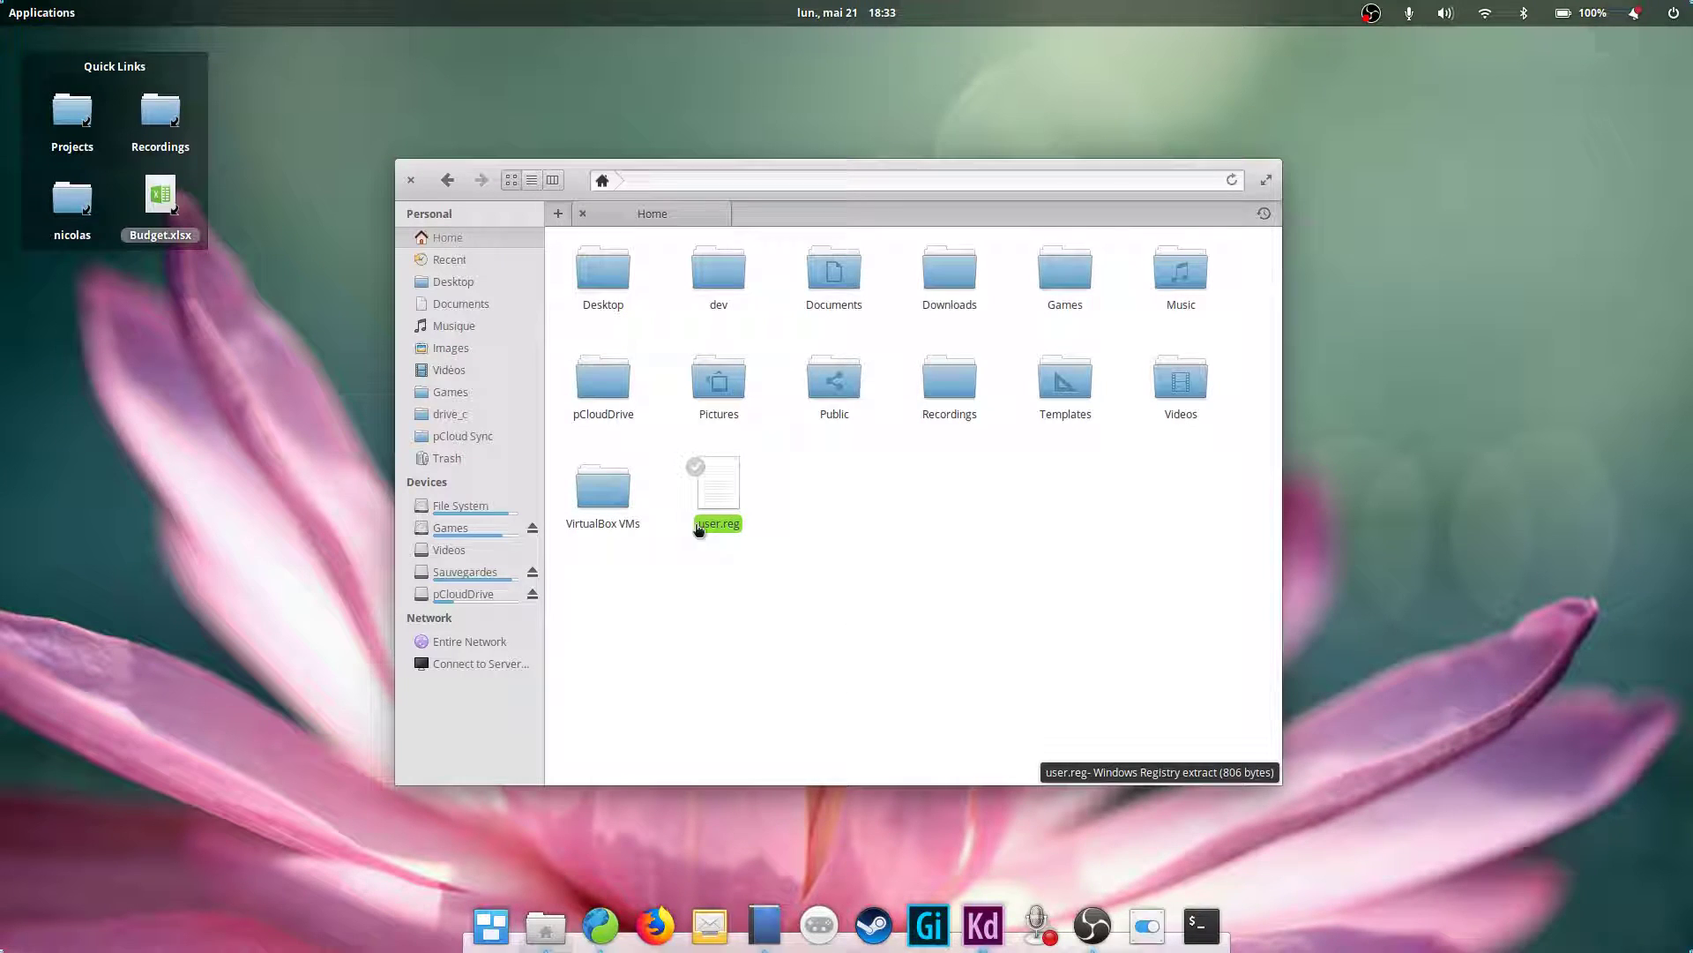
right_click(699, 529)
click(836, 377)
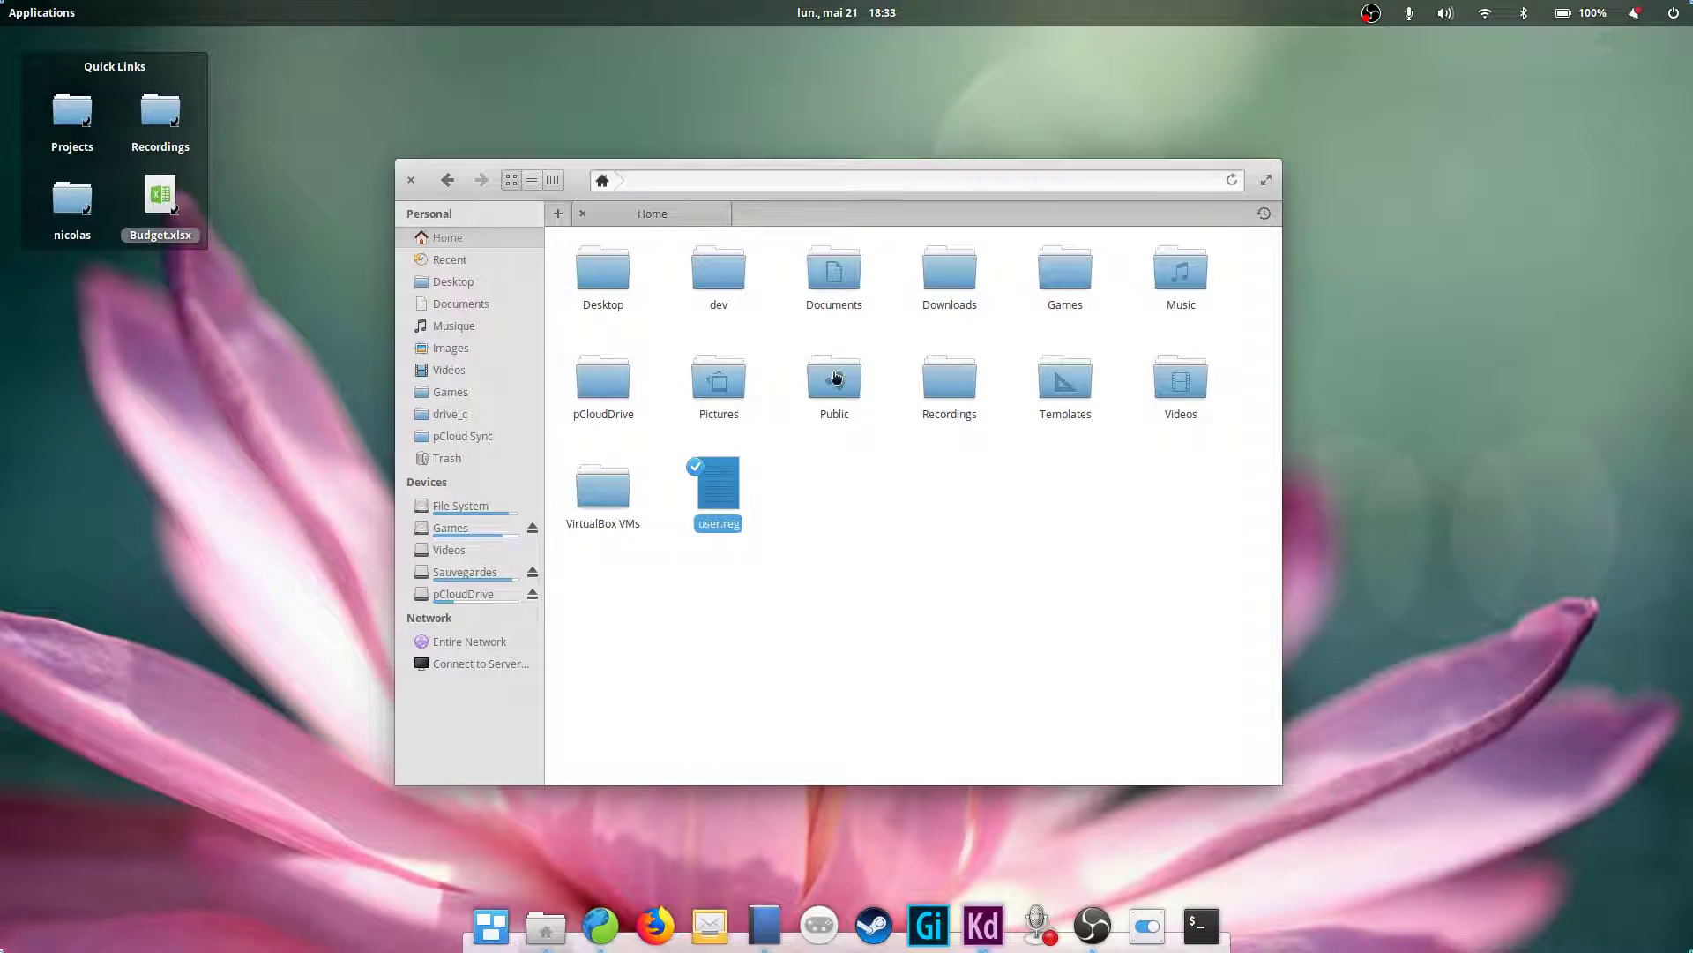
click(875, 506)
Remove user.reg's colour label and tag the Videos folder green
click(716, 492)
right_click(716, 492)
click(749, 767)
click(892, 610)
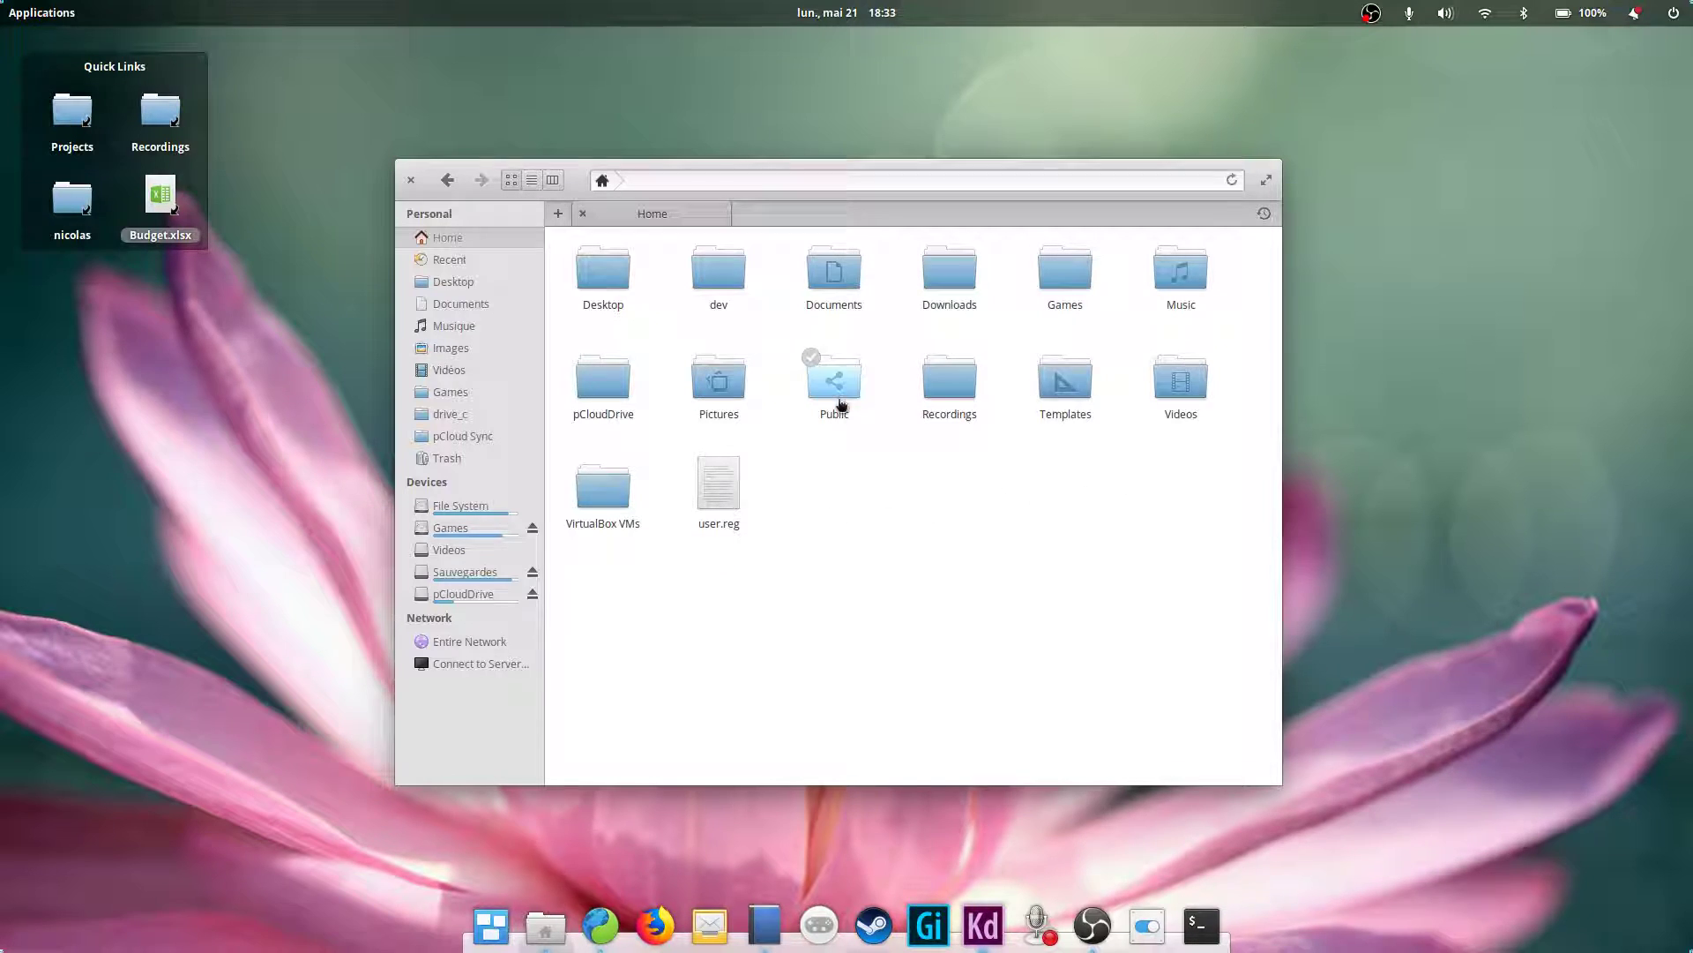
right_click(1158, 391)
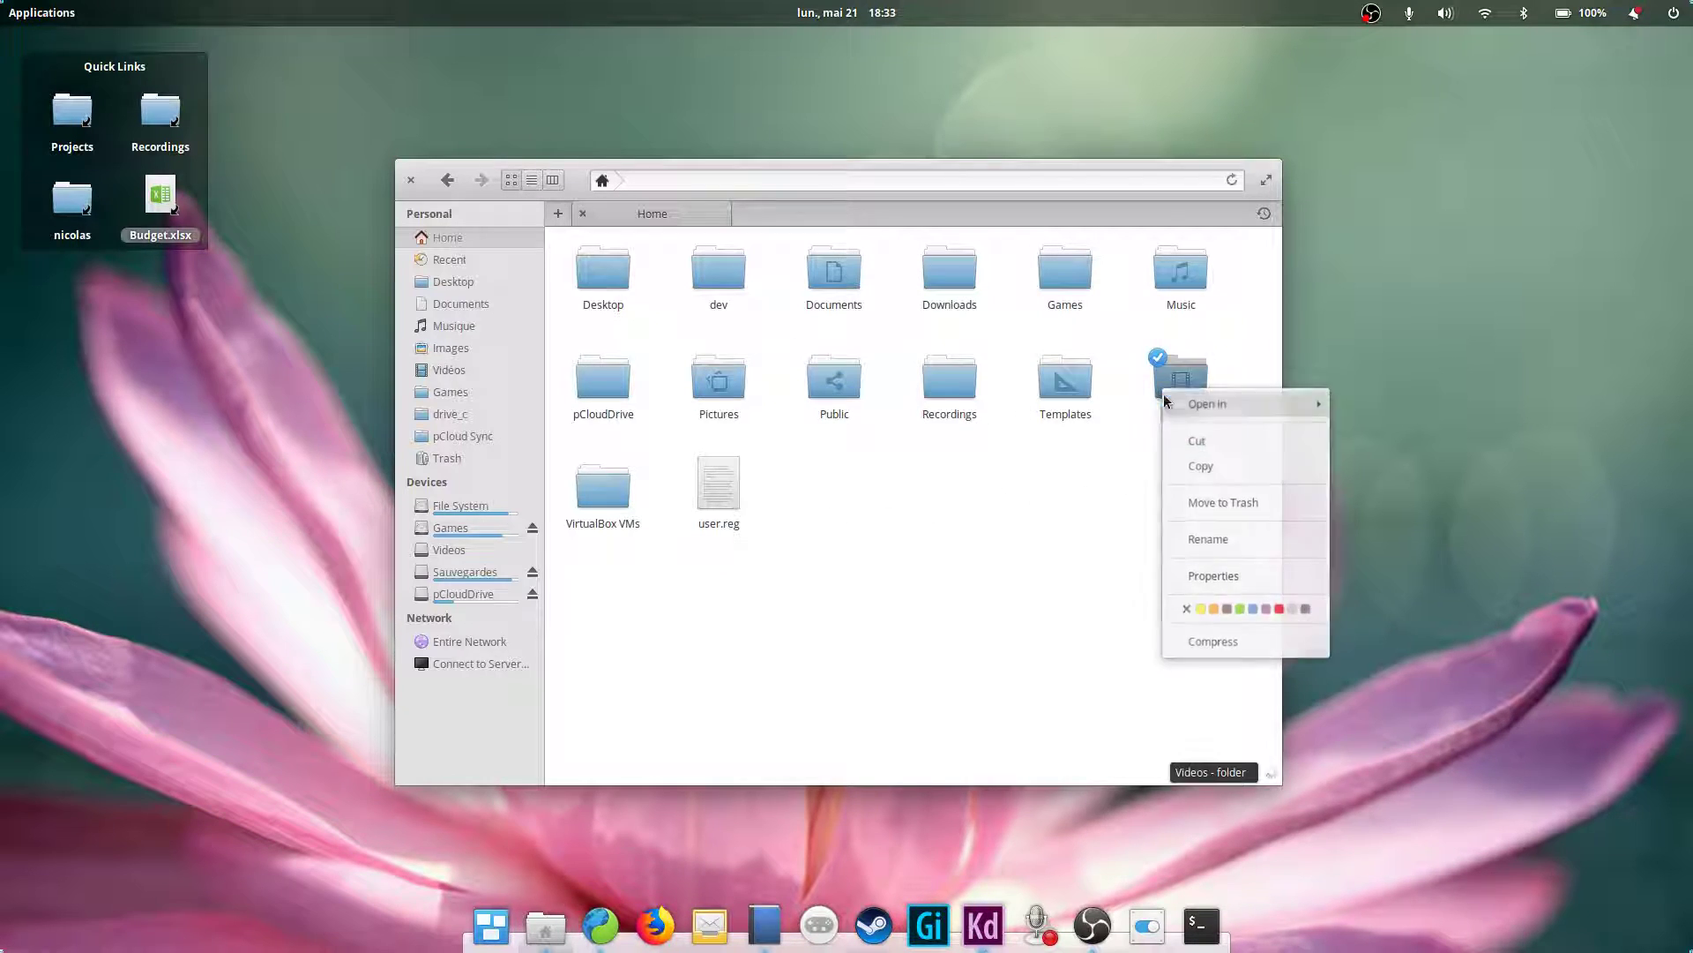
click(1240, 609)
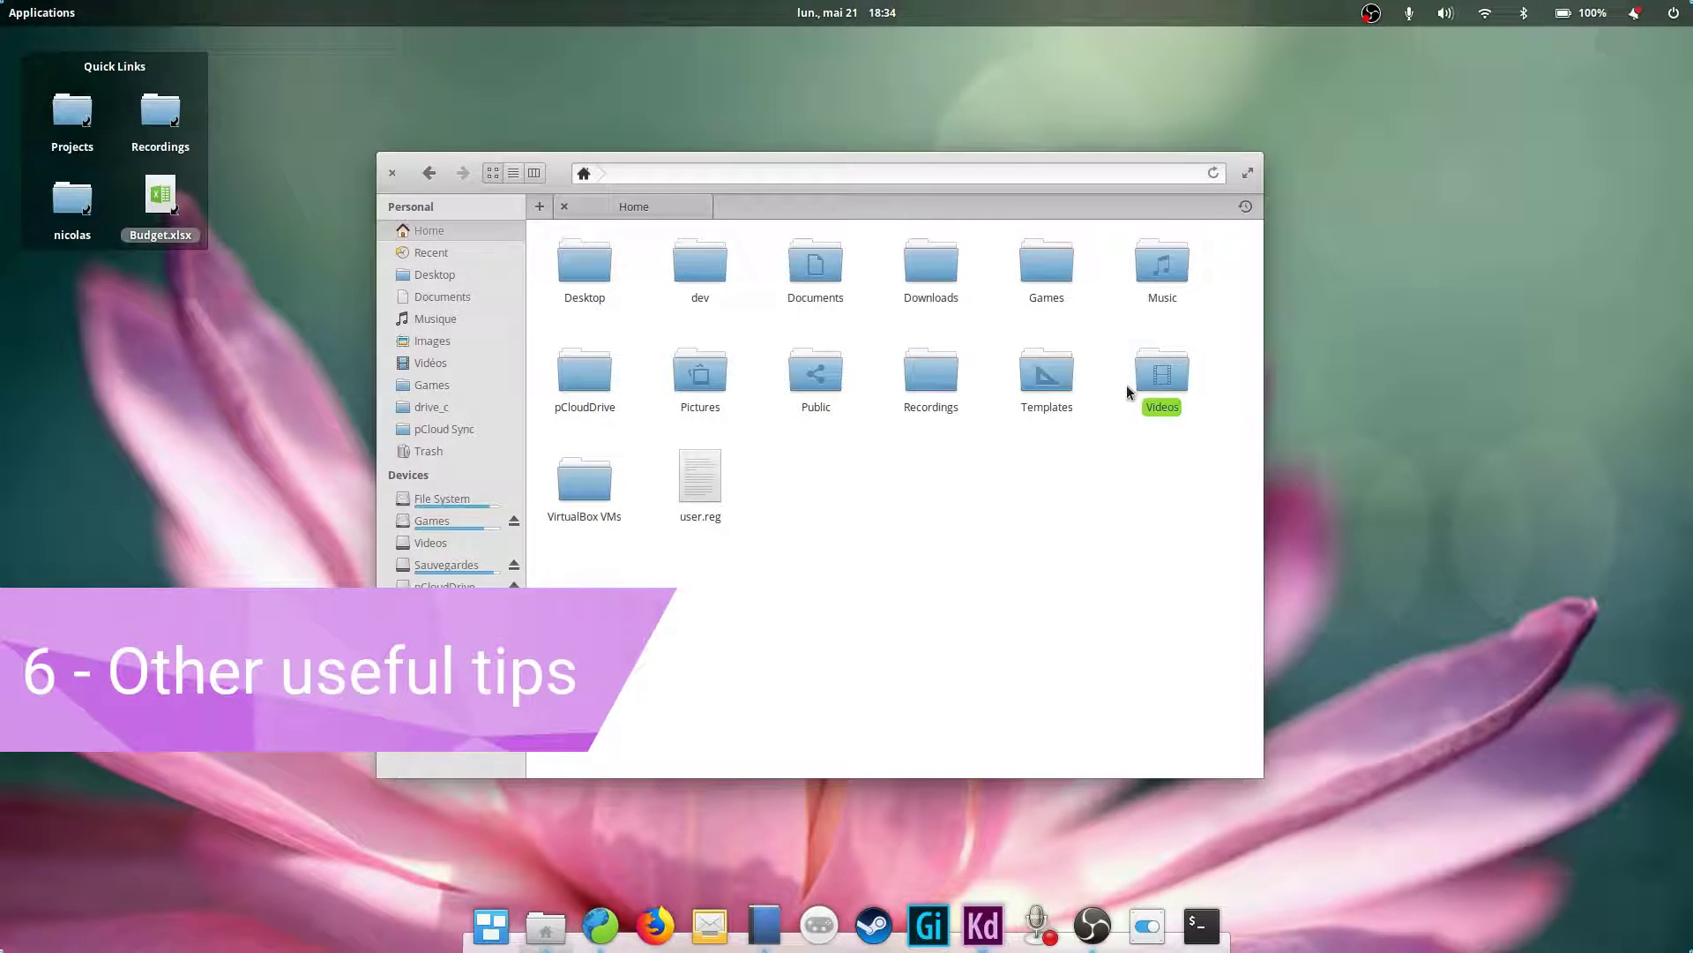
Check the closed-tabs history and reopen Documents and Home as two new tabs
click(1246, 207)
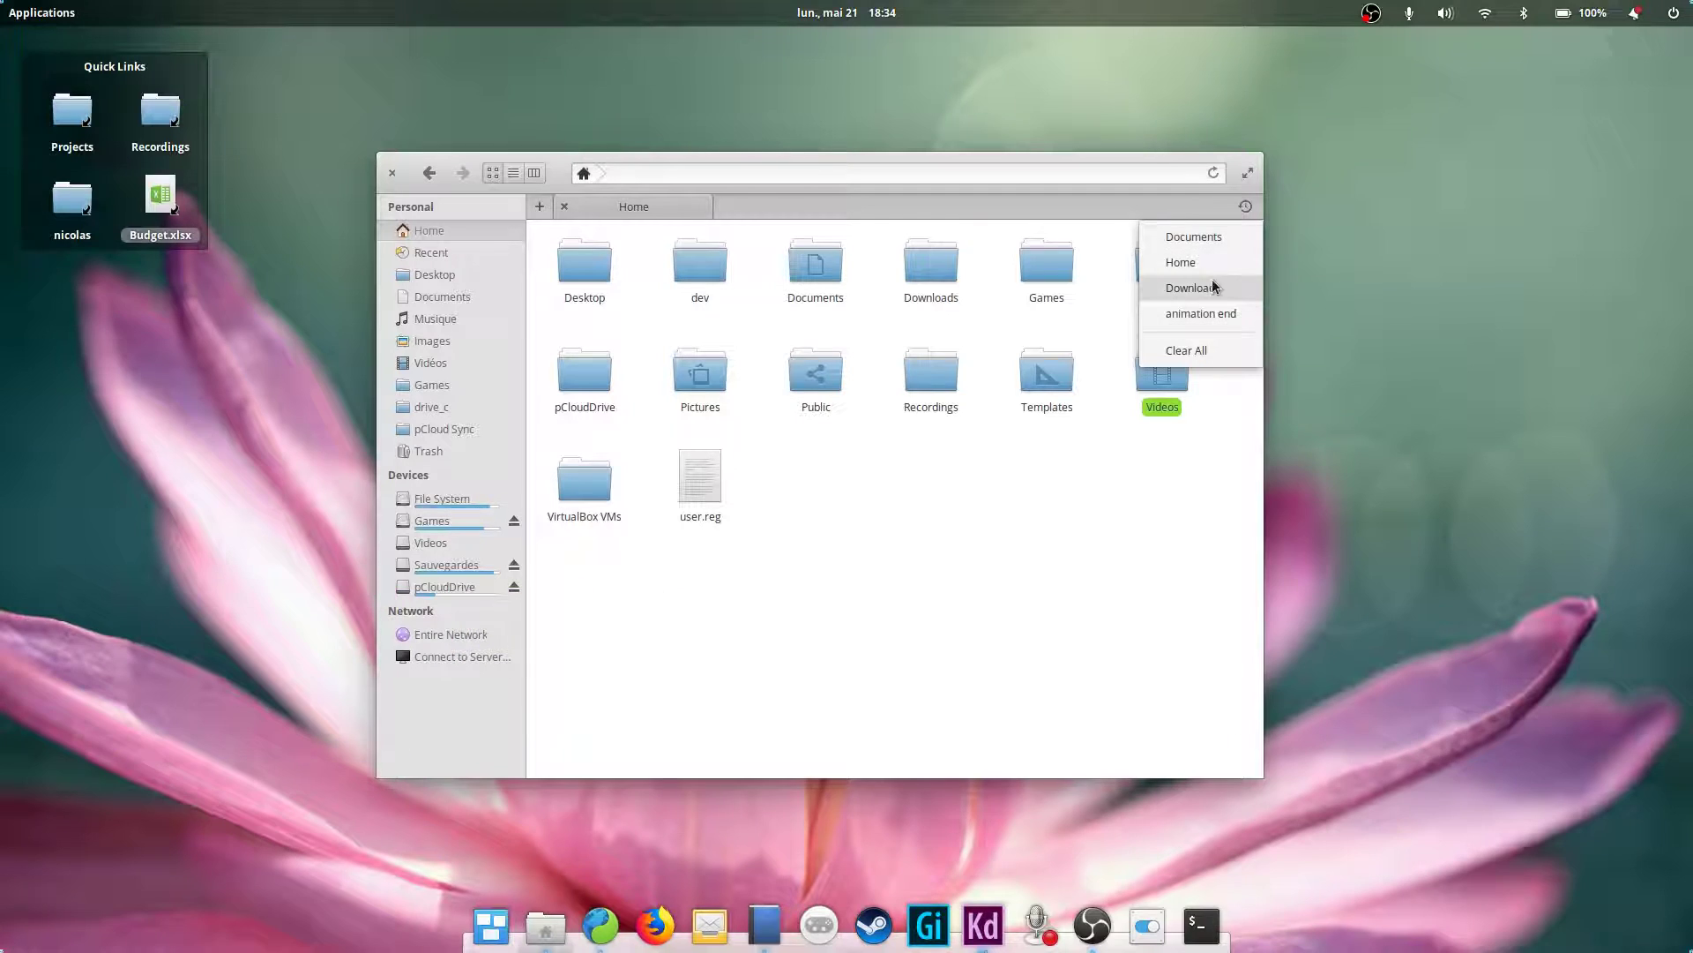
click(1246, 206)
double_click(838, 211)
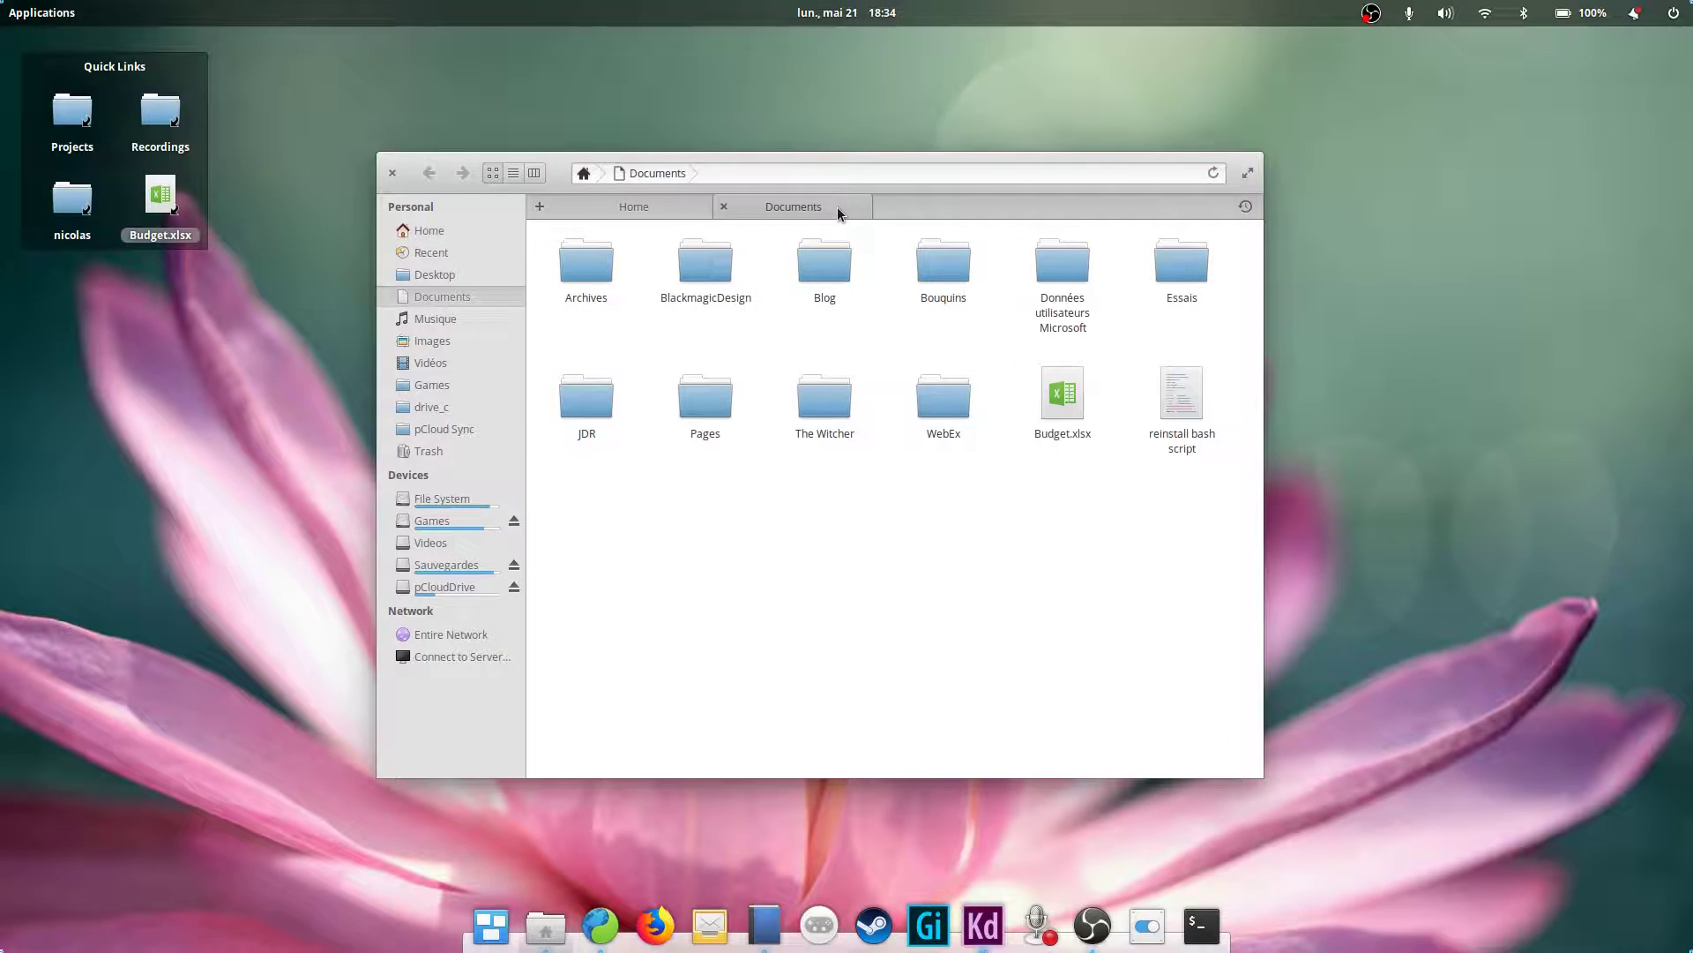
click(1250, 209)
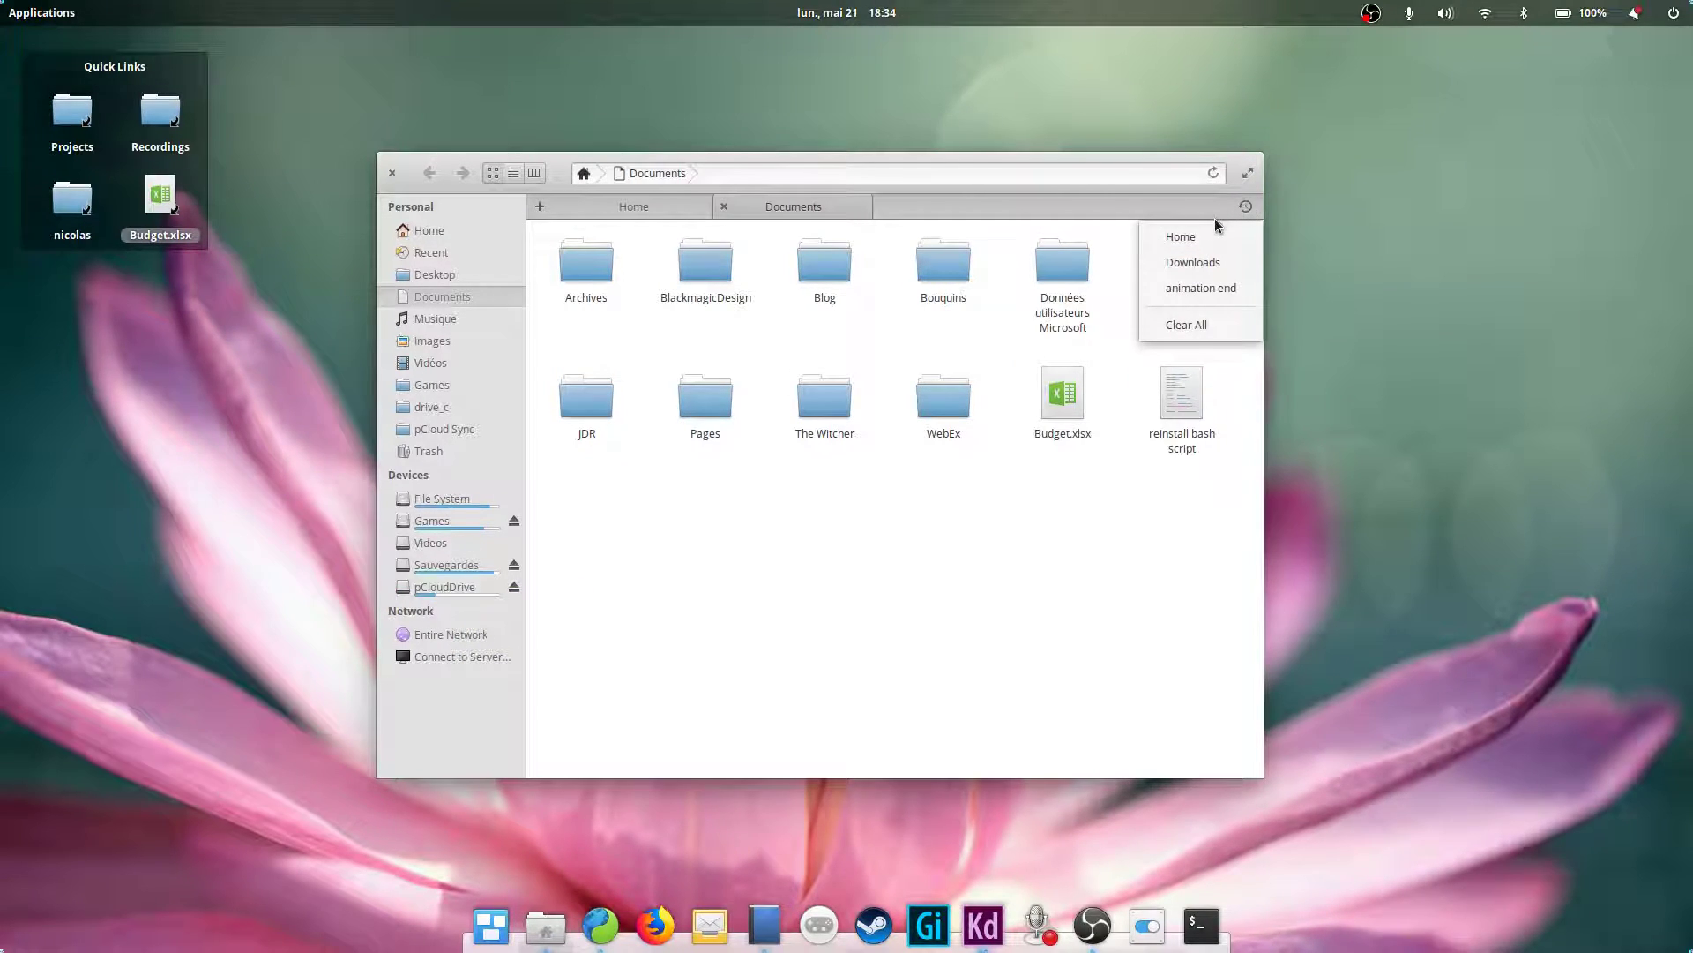
click(1085, 208)
double_click(1094, 210)
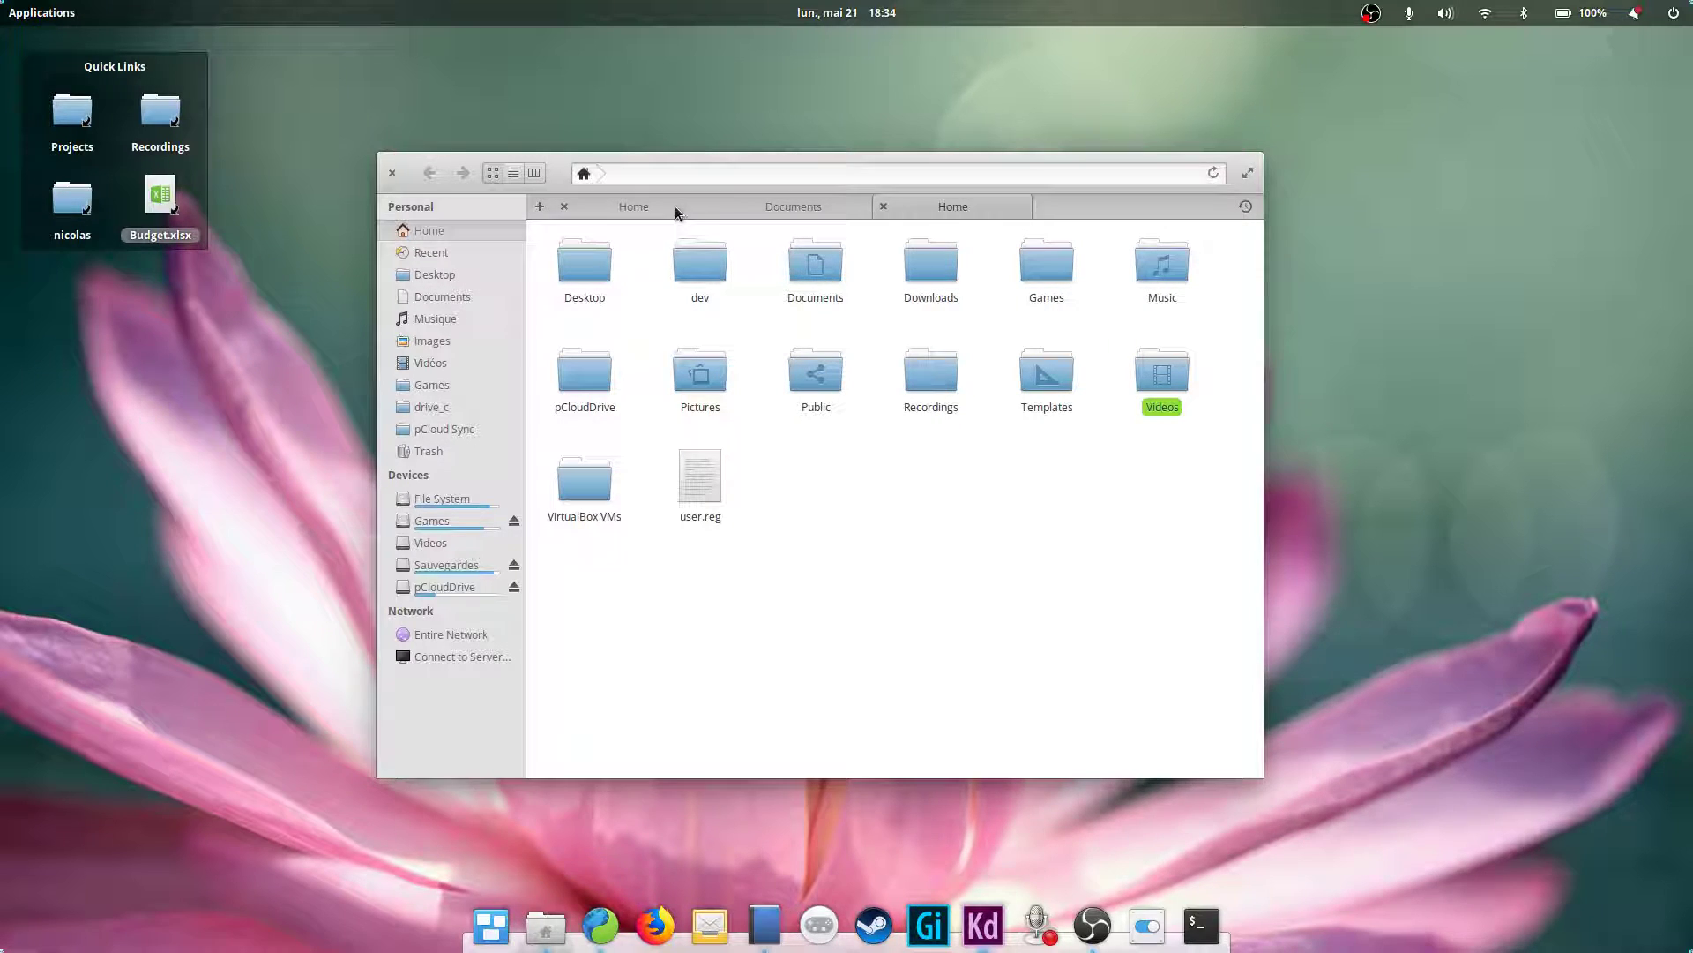
Search the Home folder for 'user', dismiss the results, and close the extra Home tab
click(828, 178)
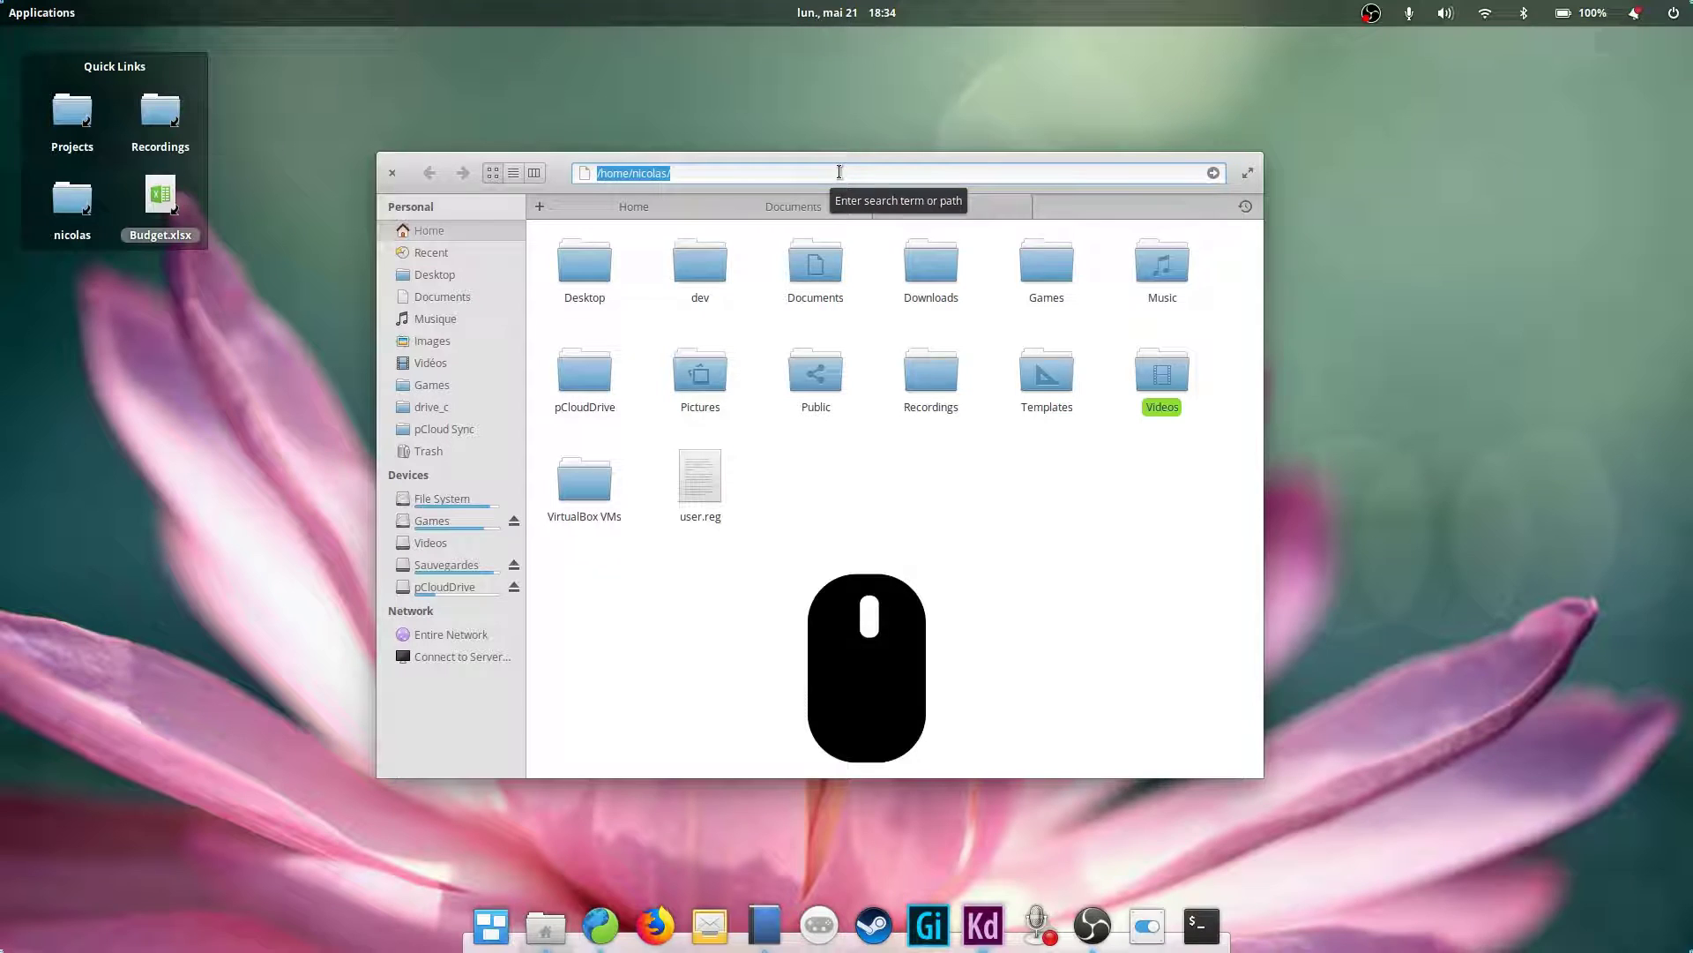
key(BackSpace)
text(user)
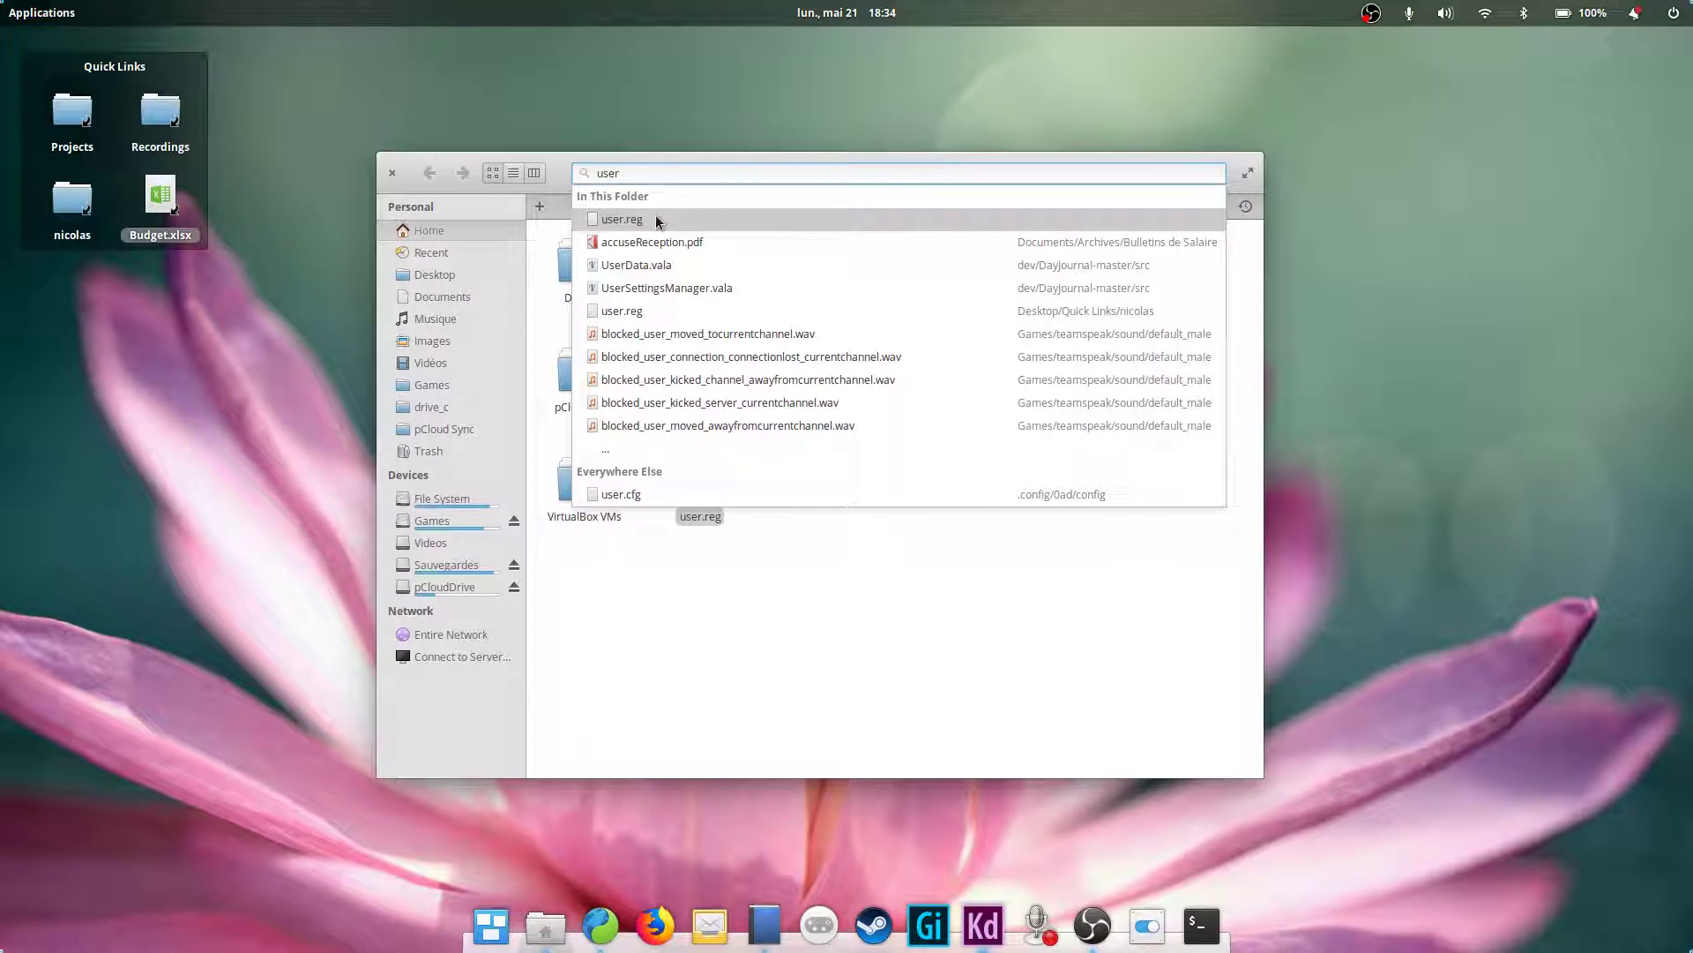
click(807, 613)
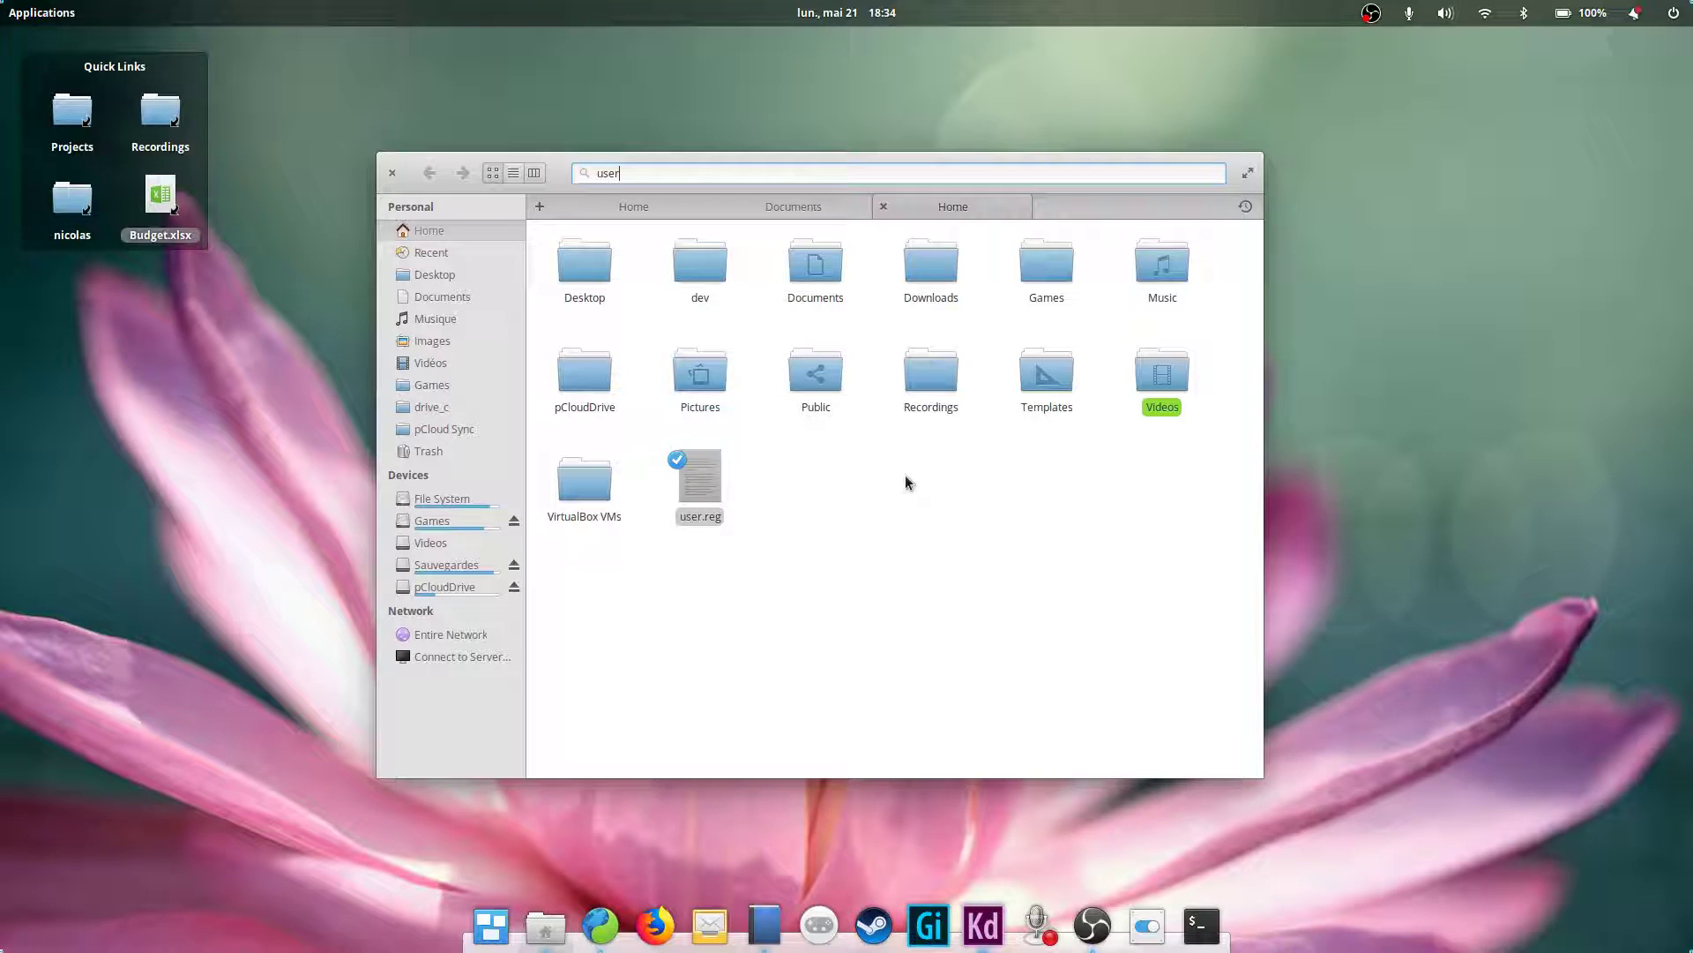
click(883, 207)
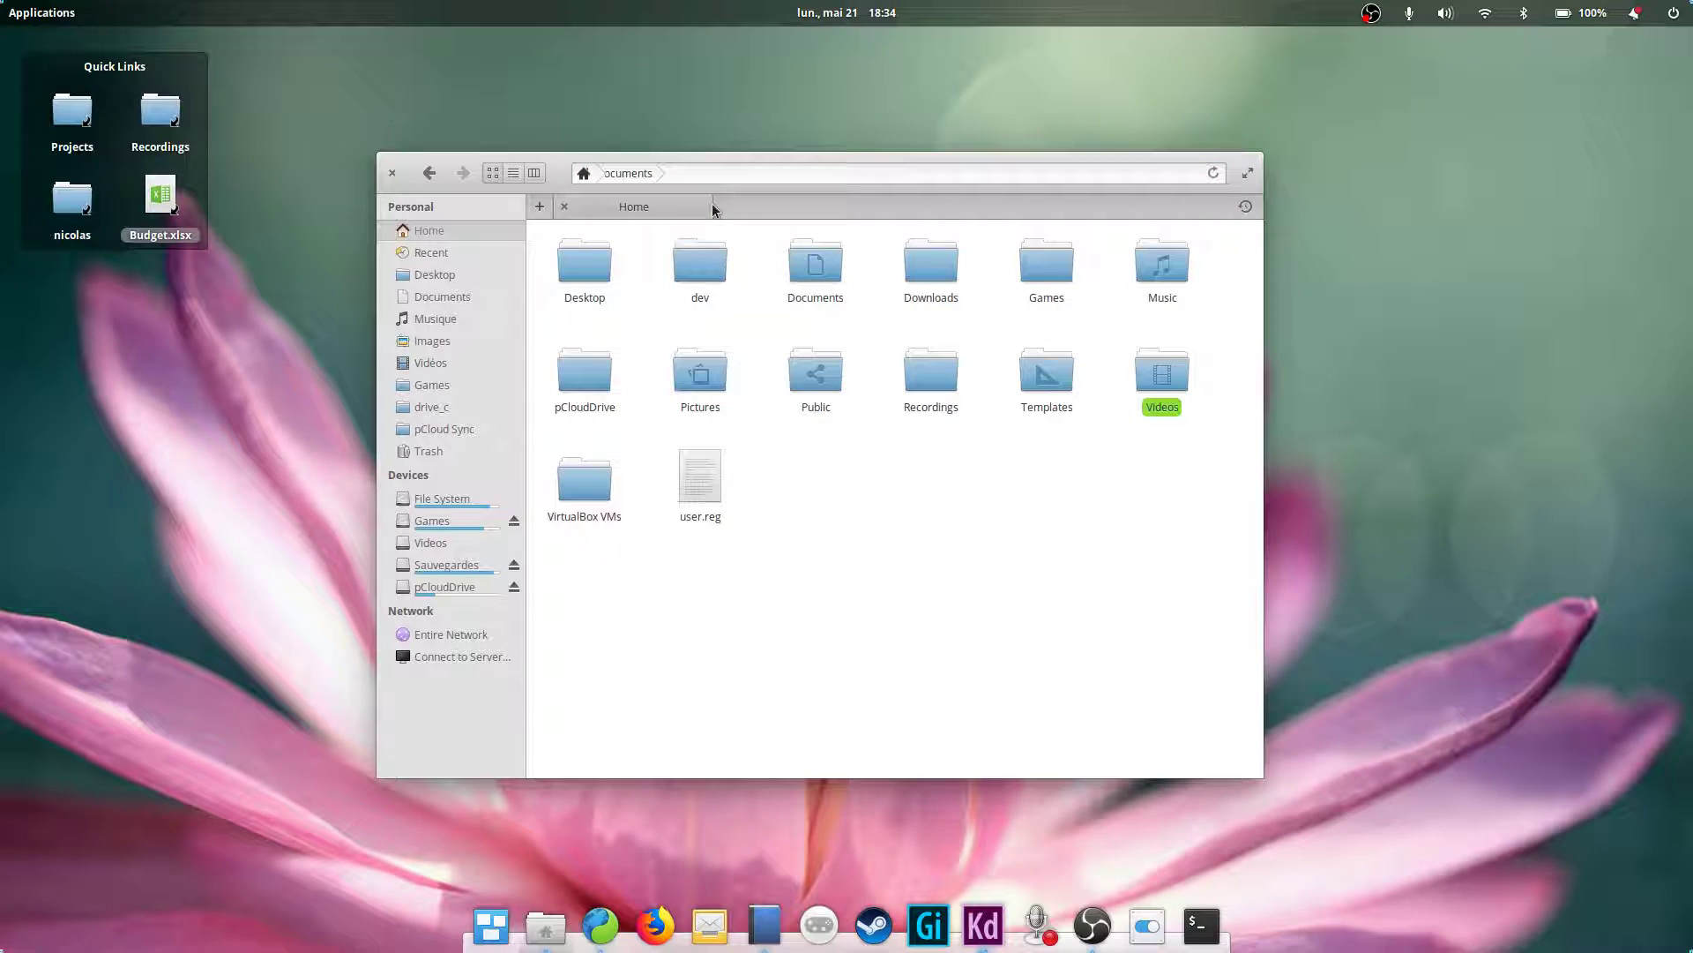
View Home as a list, then as columns, browsing Desktop into Quick Links
click(513, 173)
click(536, 258)
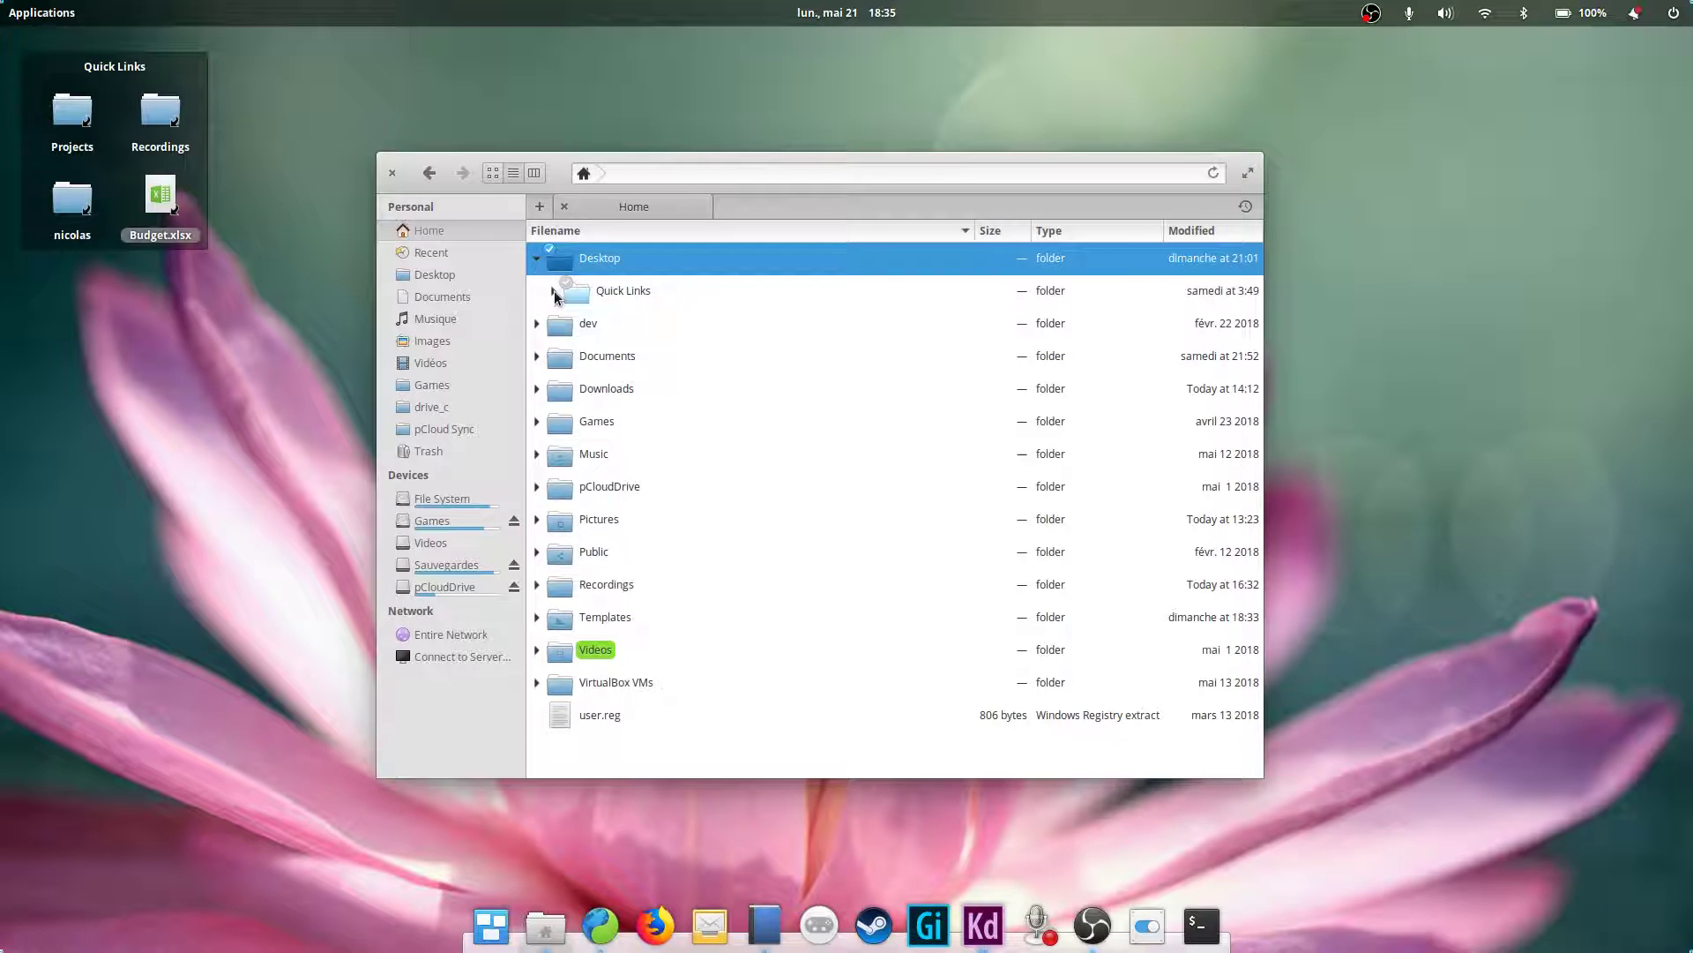
click(534, 173)
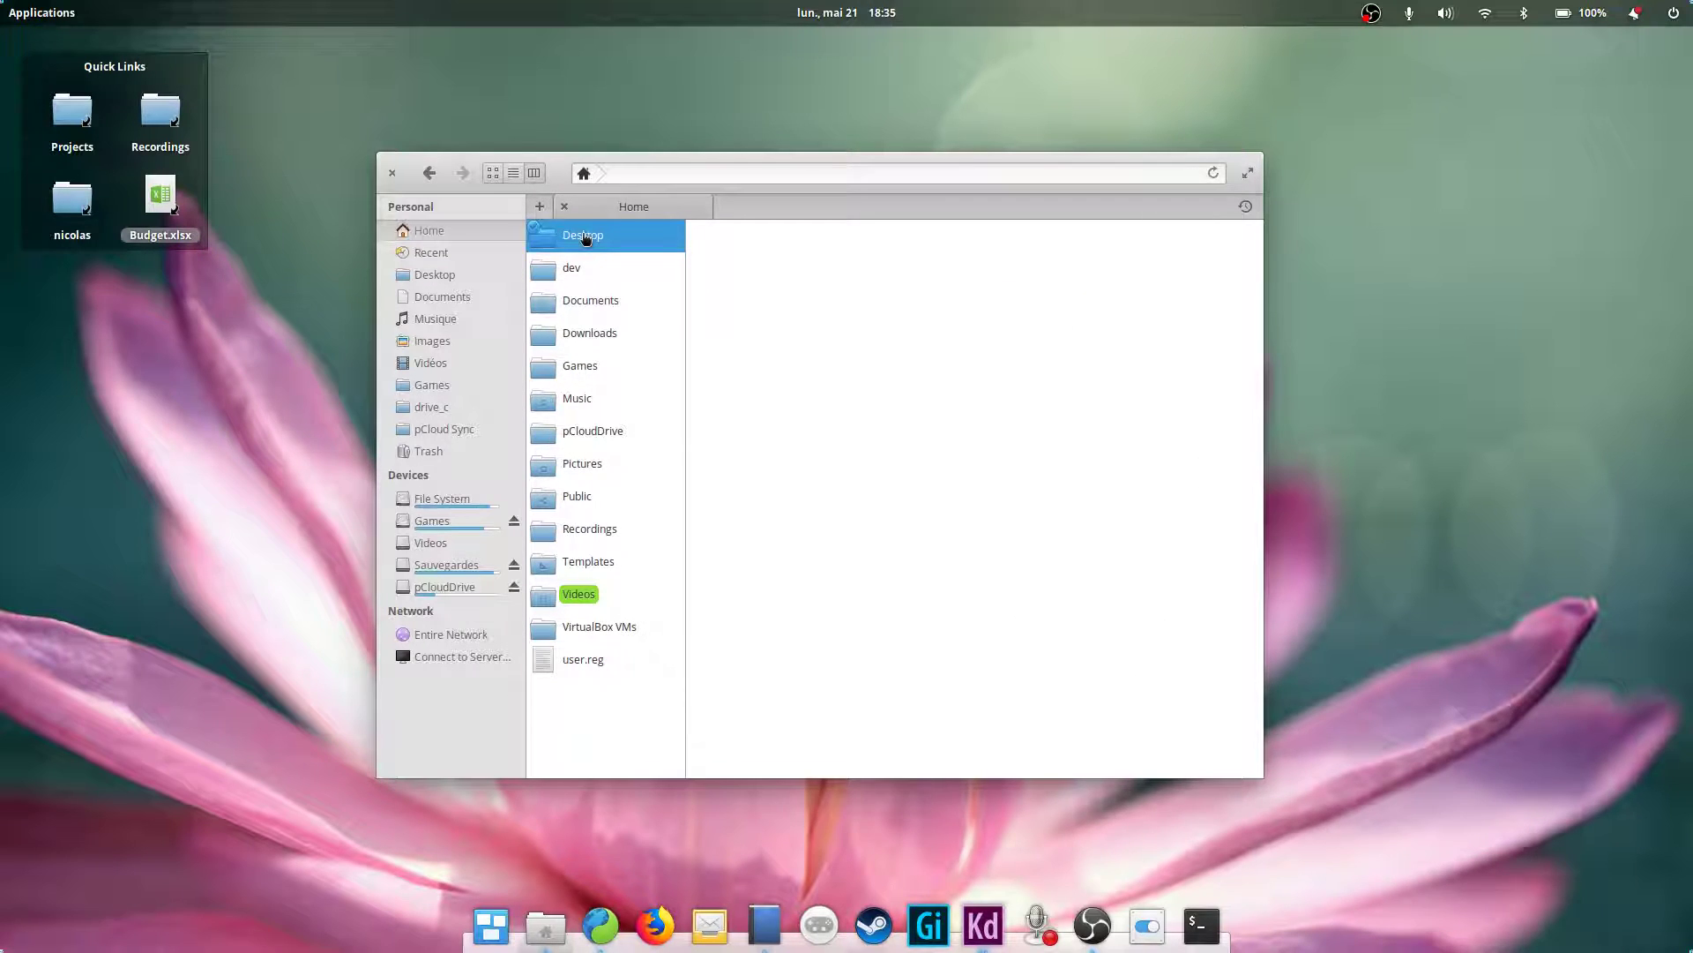
click(660, 245)
click(745, 234)
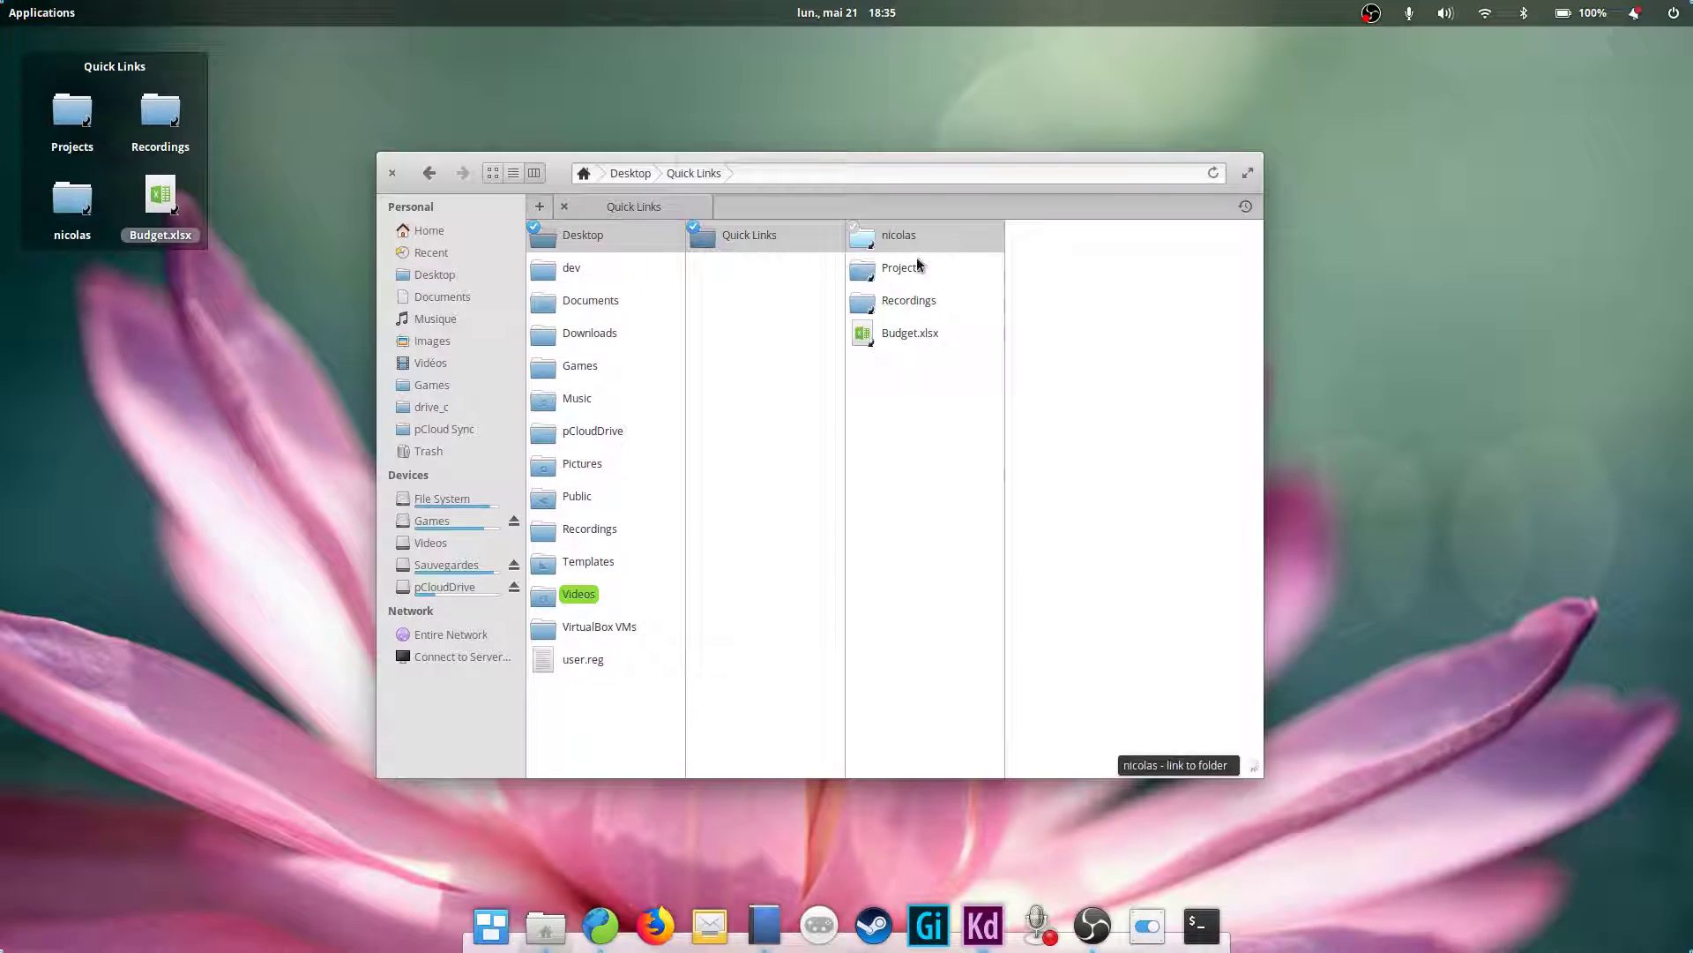
Open File System in icon view, then boot and its efi folder
click(442, 498)
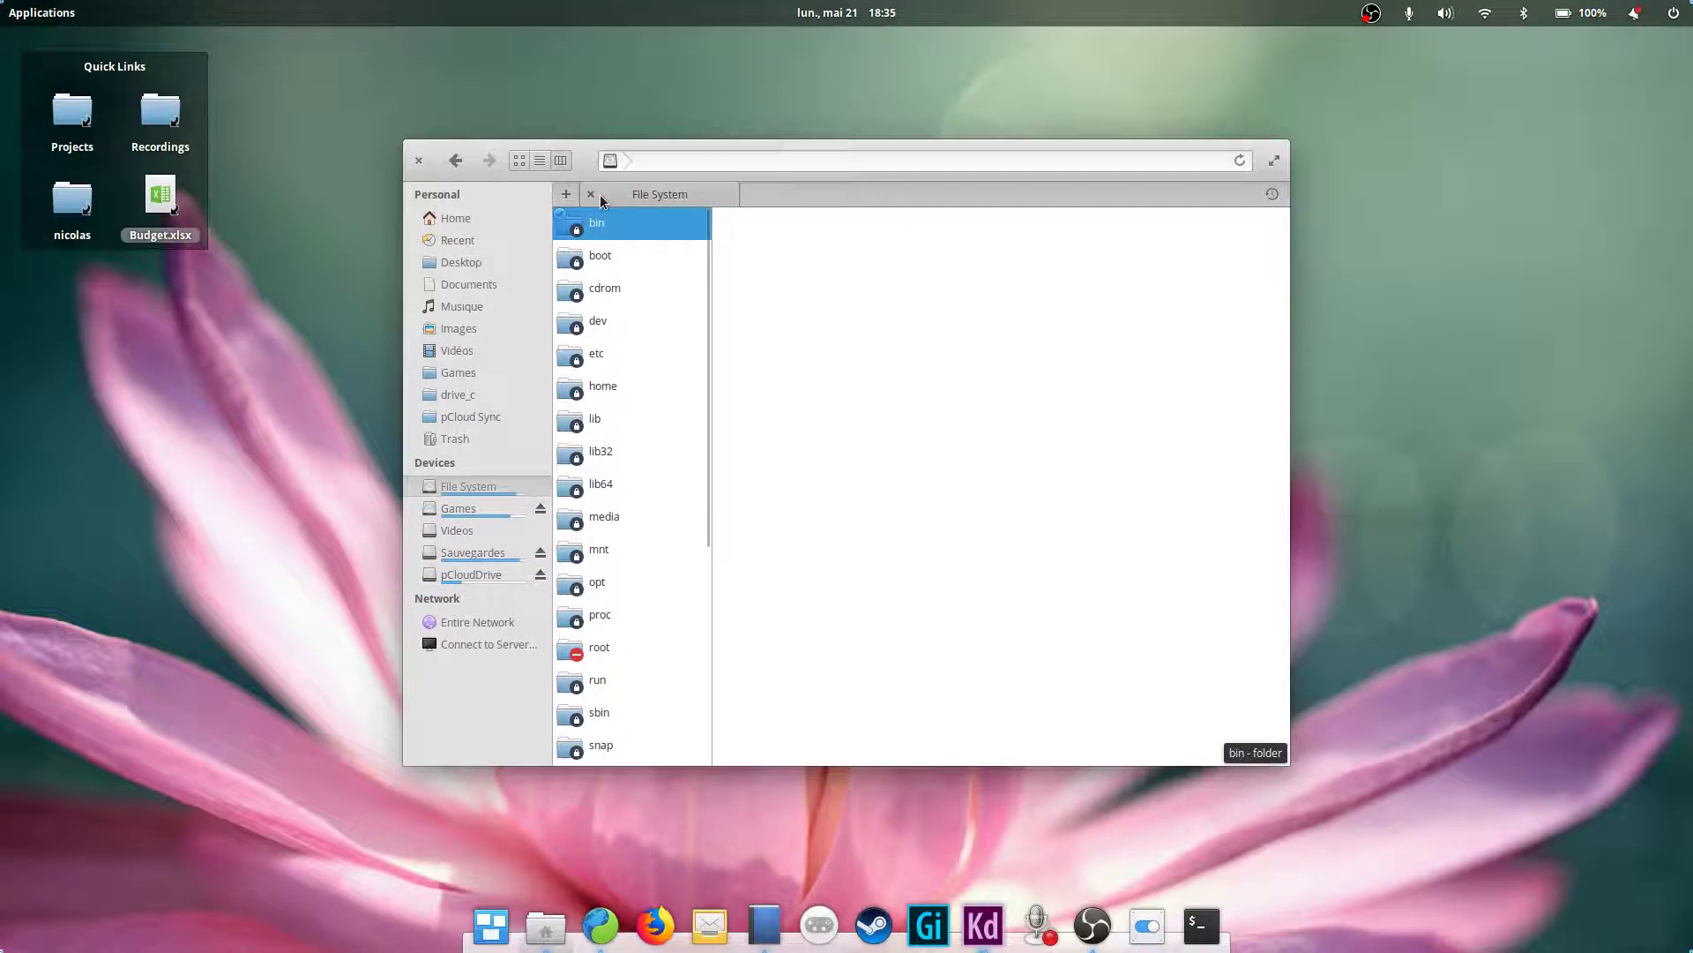
click(520, 159)
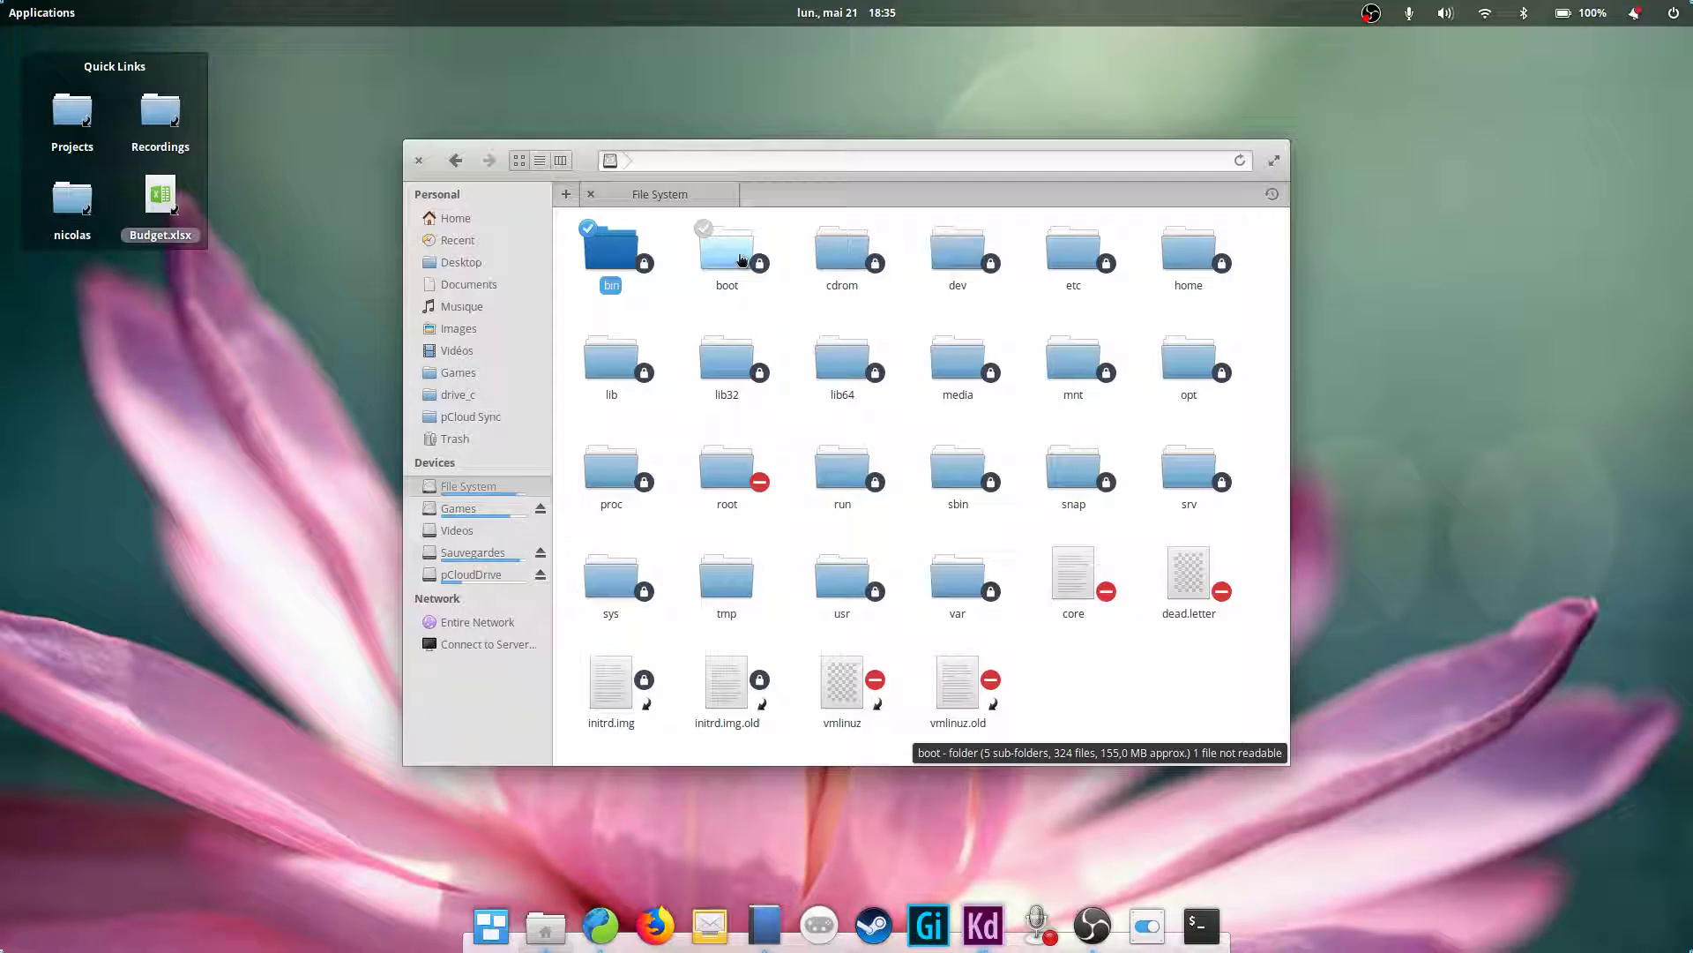
click(741, 261)
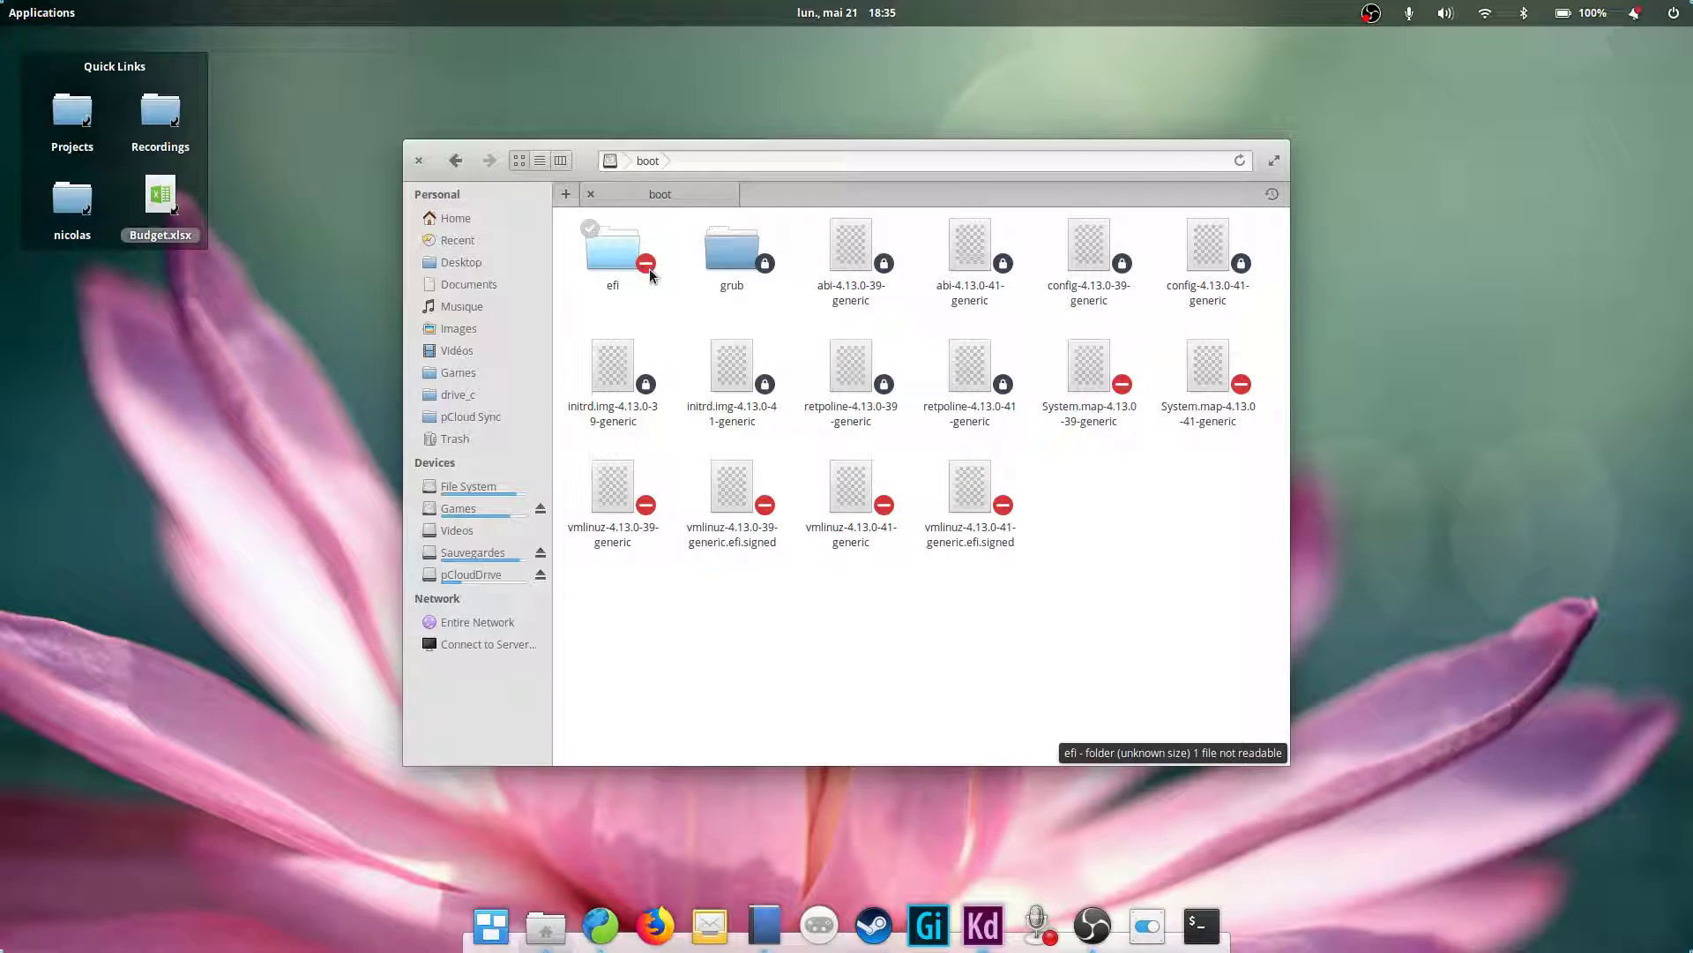
click(624, 264)
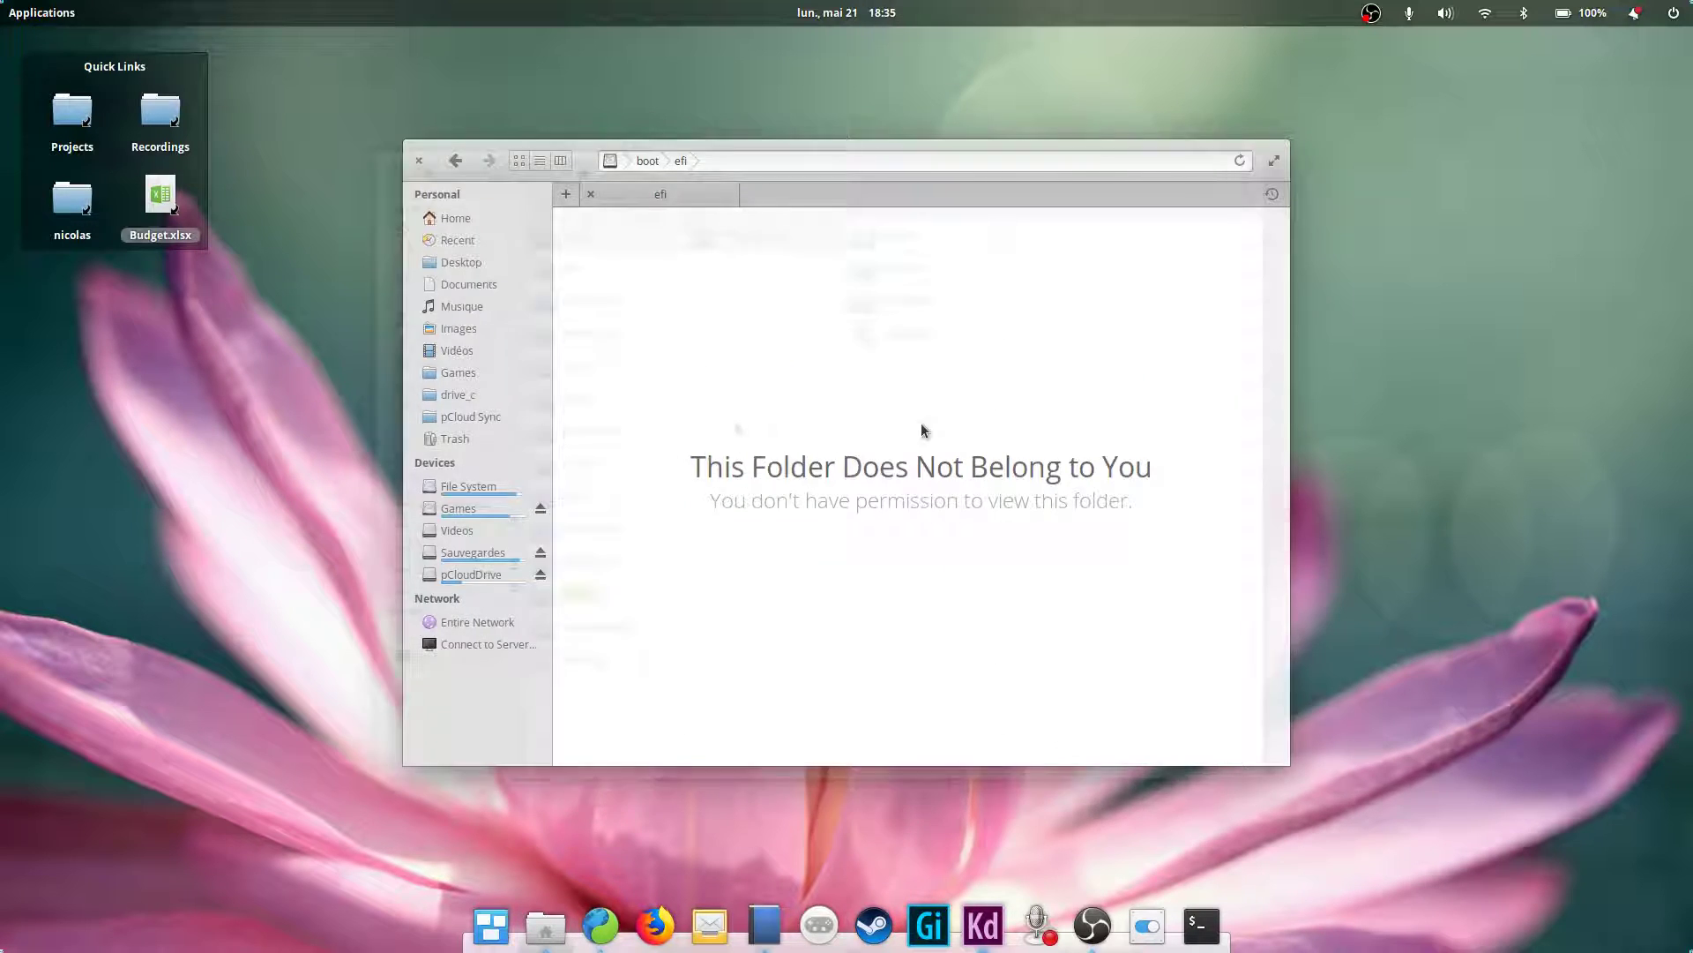
Open extra Files windows, quit them all with Ctrl+Q, and relaunch Files at Home
key(ctrl+w)
key(ctrl+n)
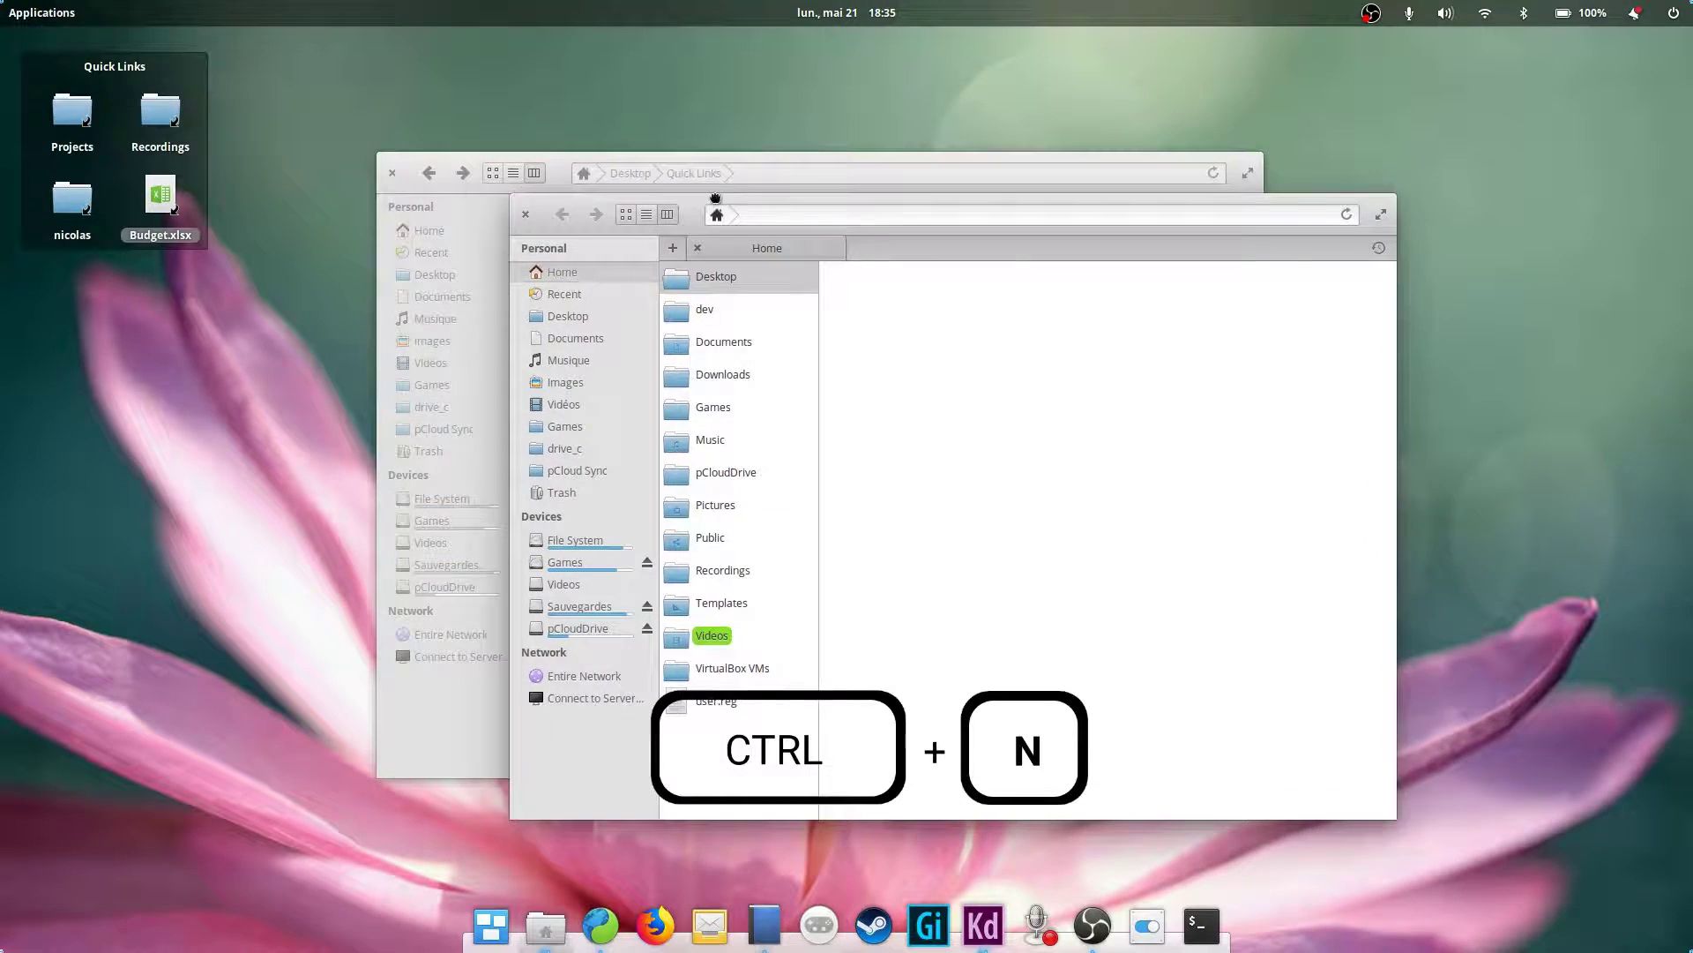
click(666, 220)
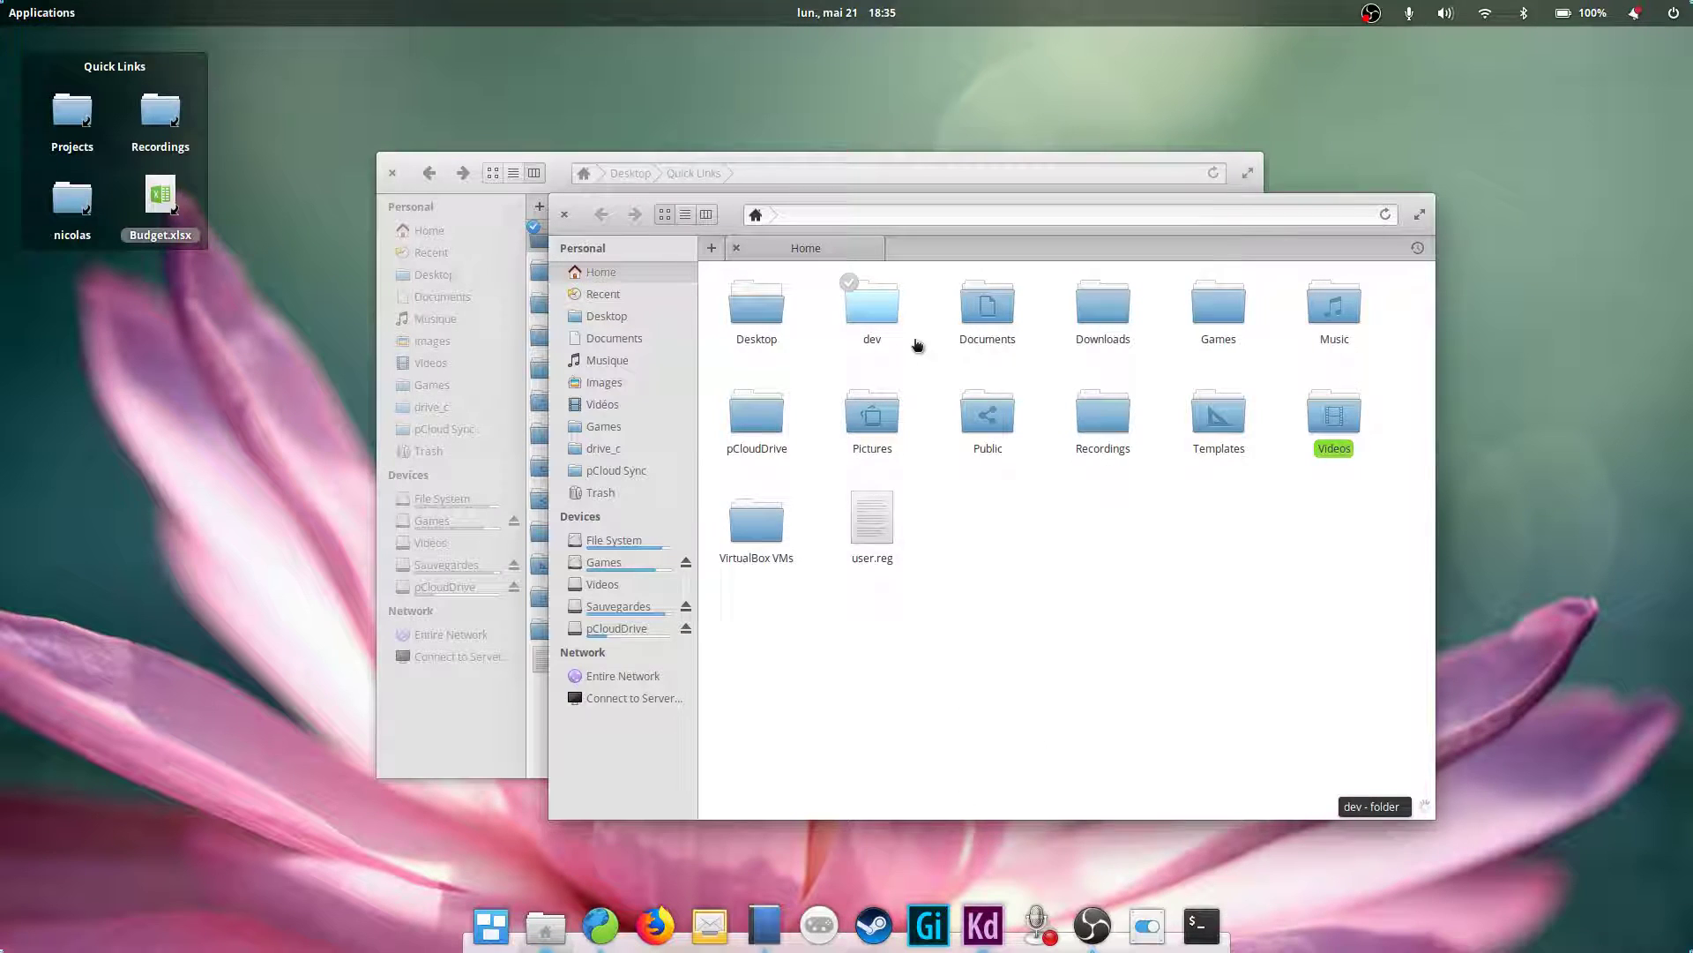
key(ctrl+n)
key(ctrl+q)
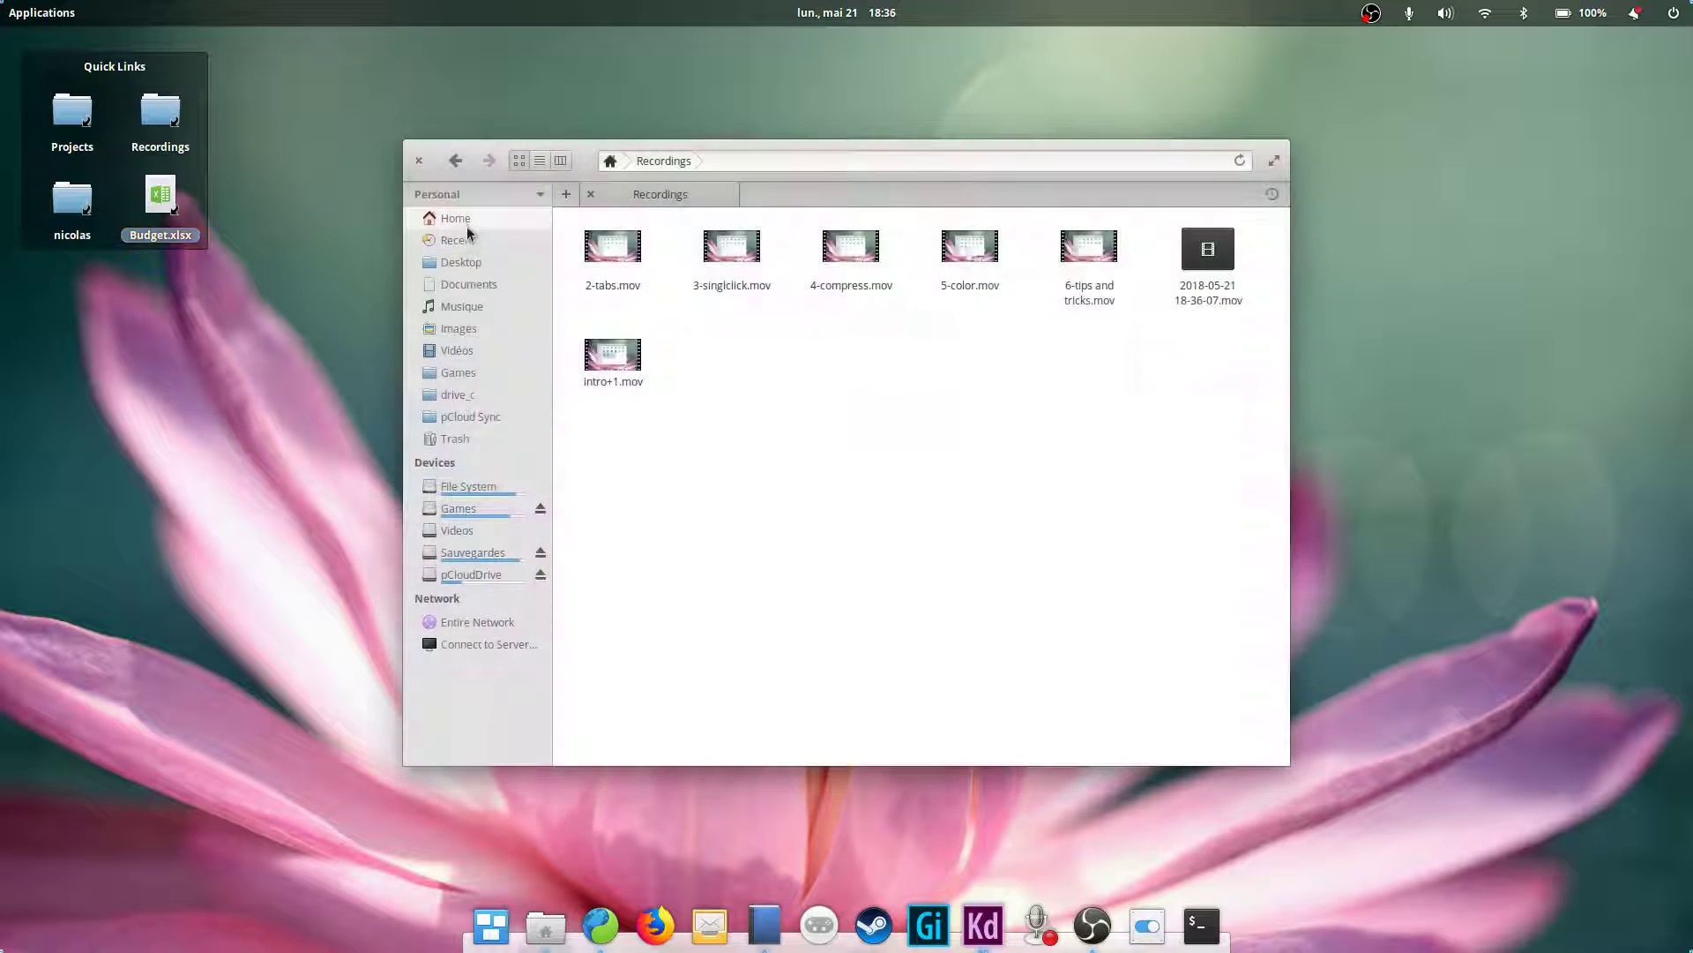
click(457, 220)
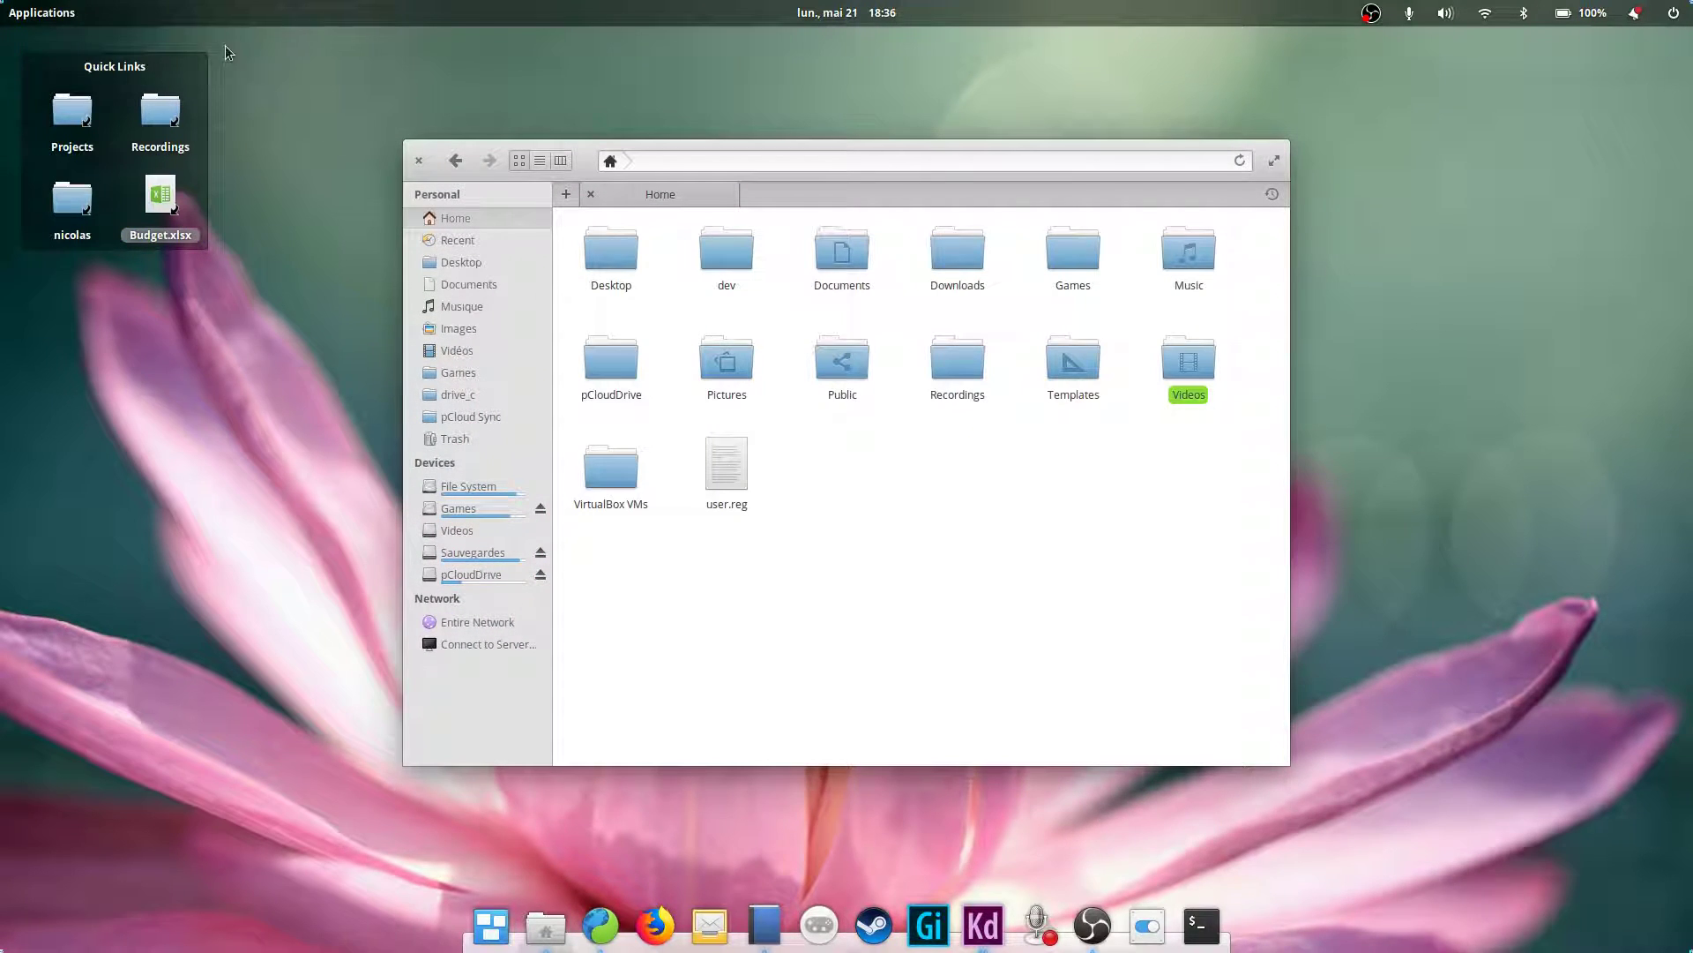
click(76, 15)
click(205, 145)
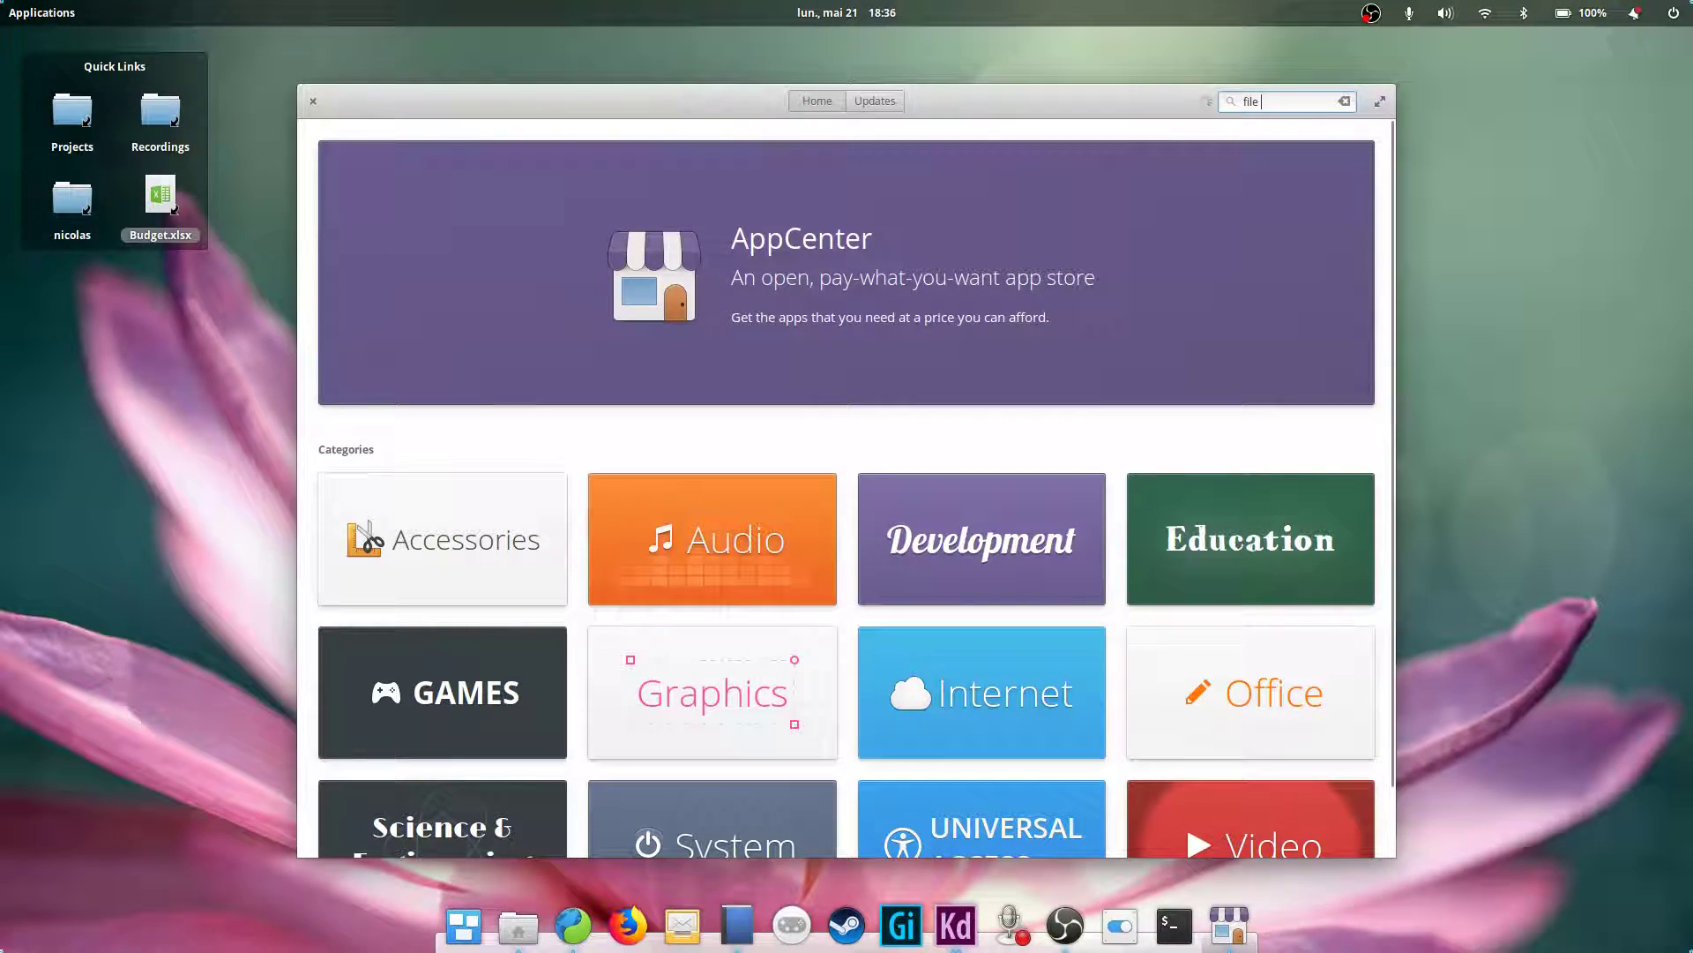
text(manager)
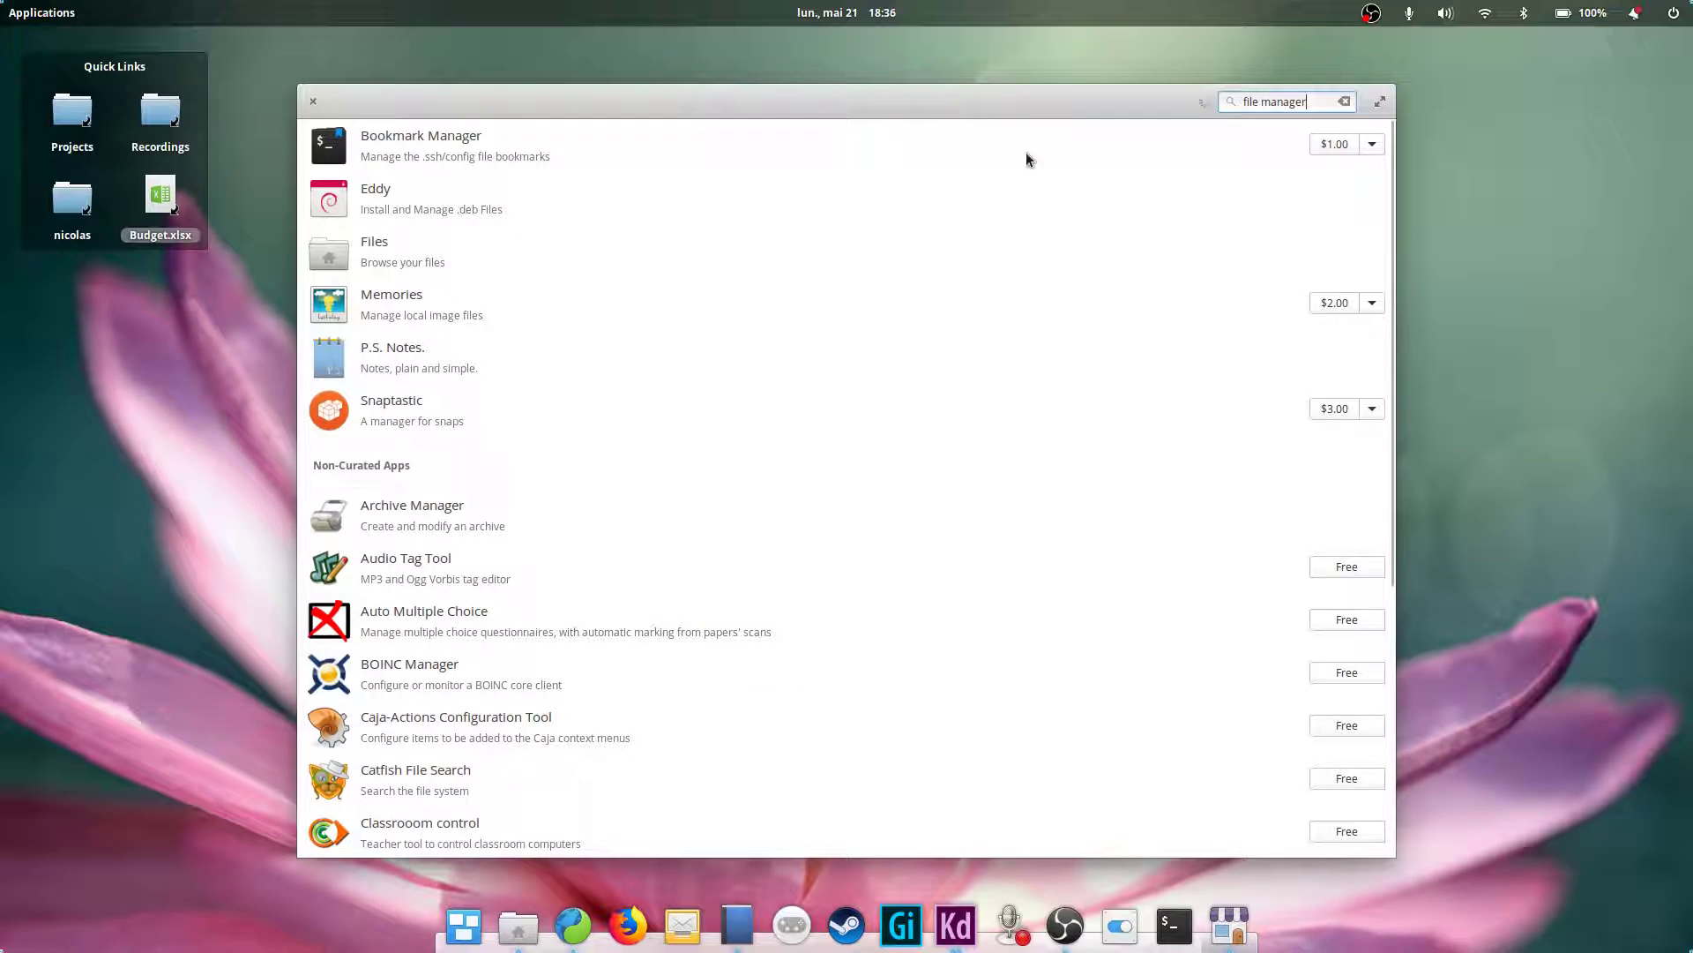
scroll(652, 256, down, 5)
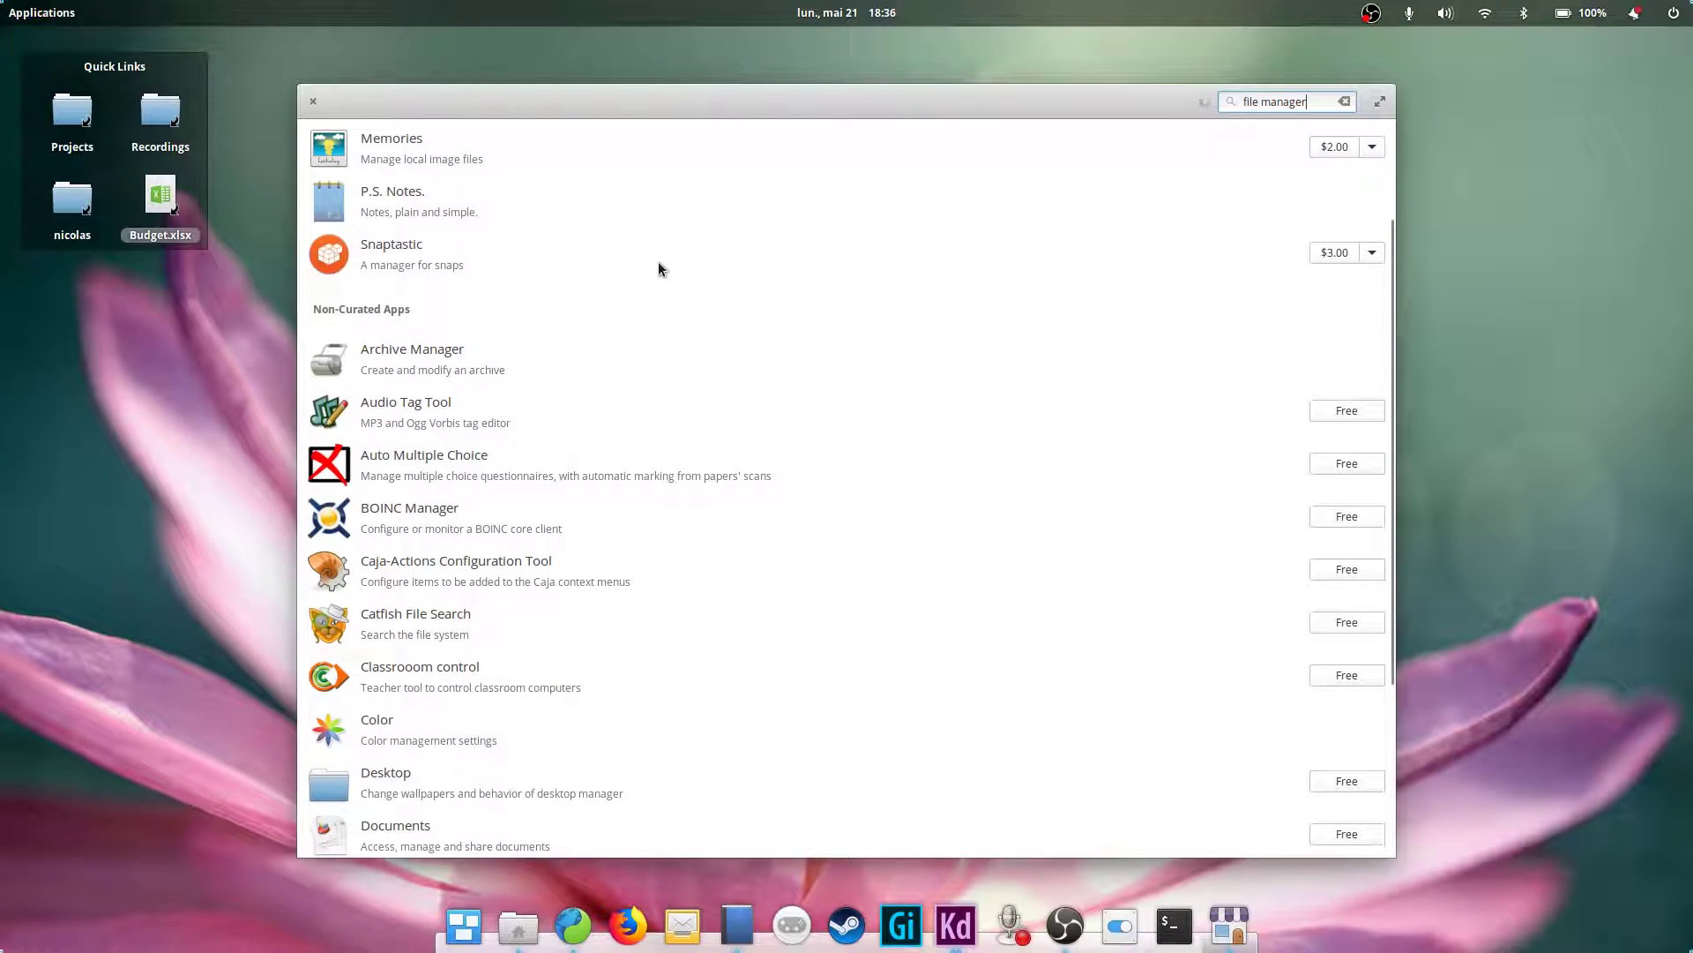
scroll(390, 669, down, 1)
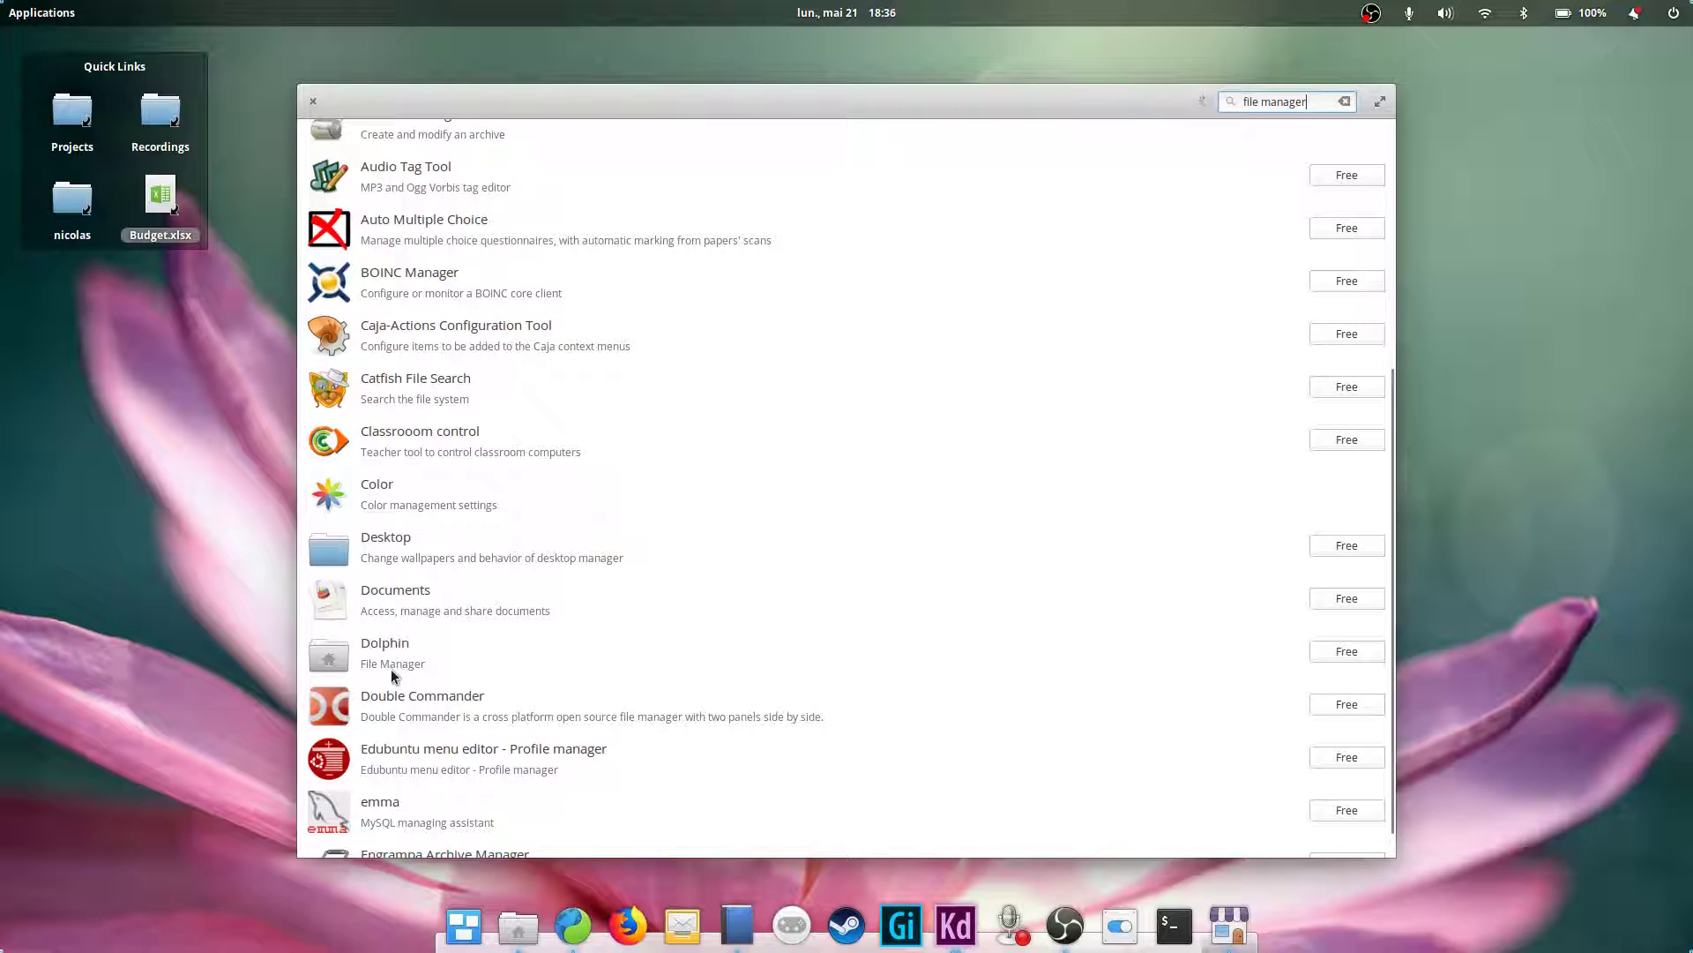
scroll(461, 628, down, 4)
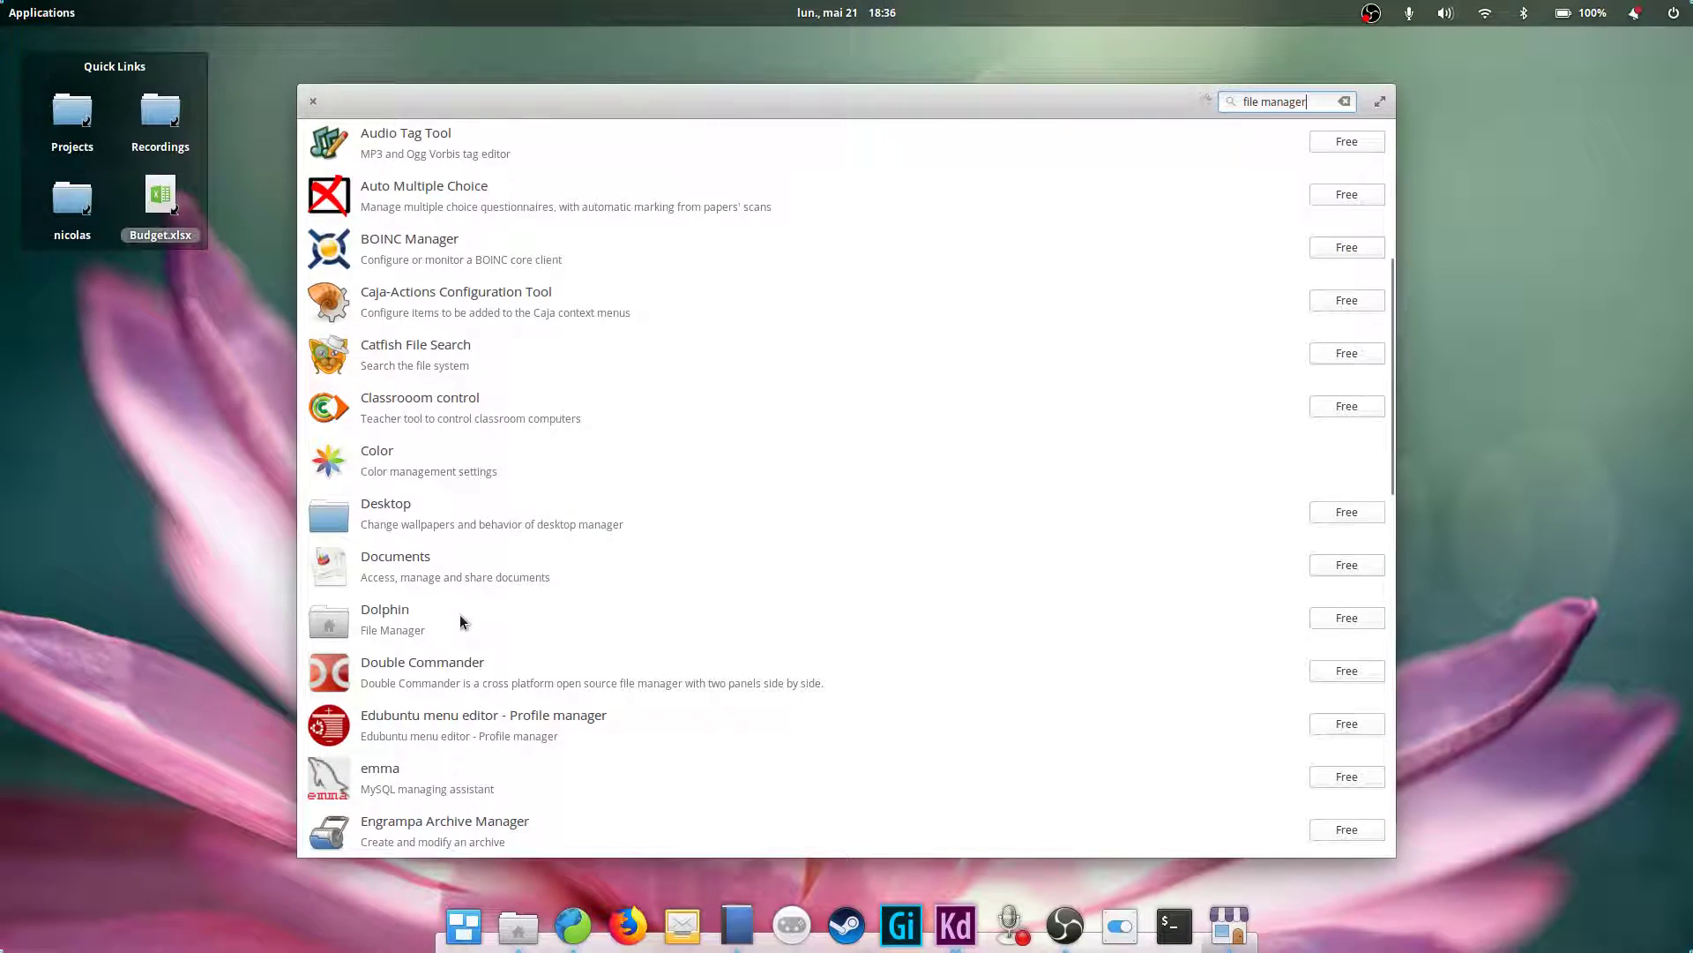
scroll(462, 608, down, 1)
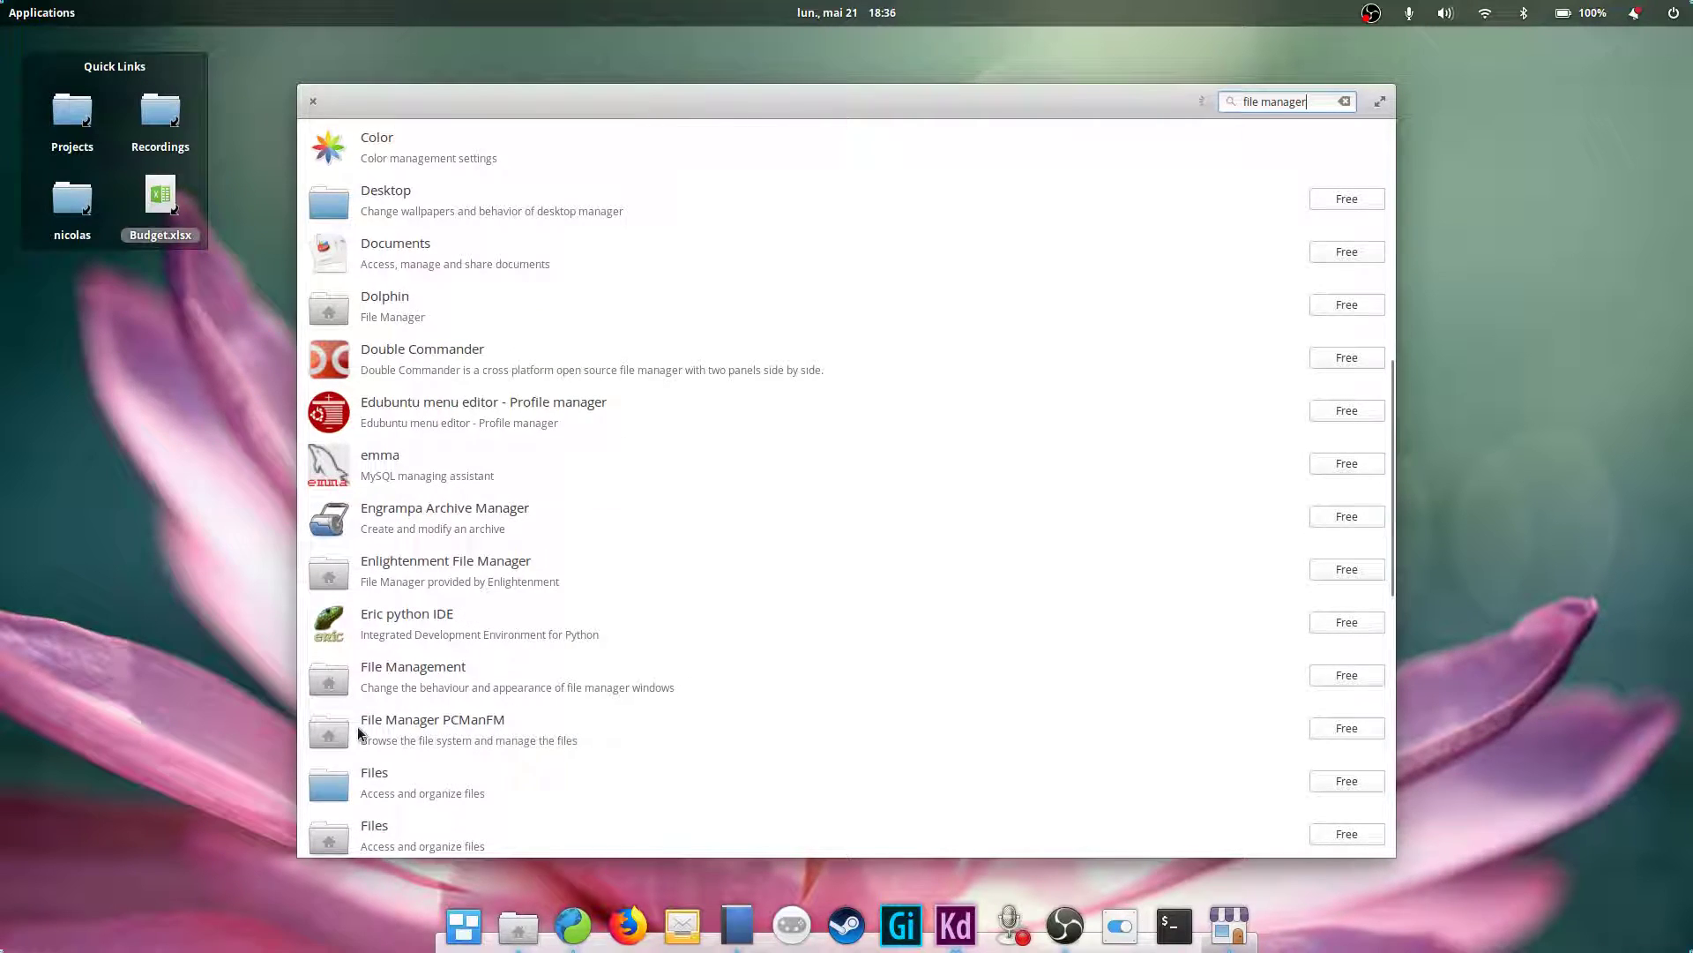
click(313, 101)
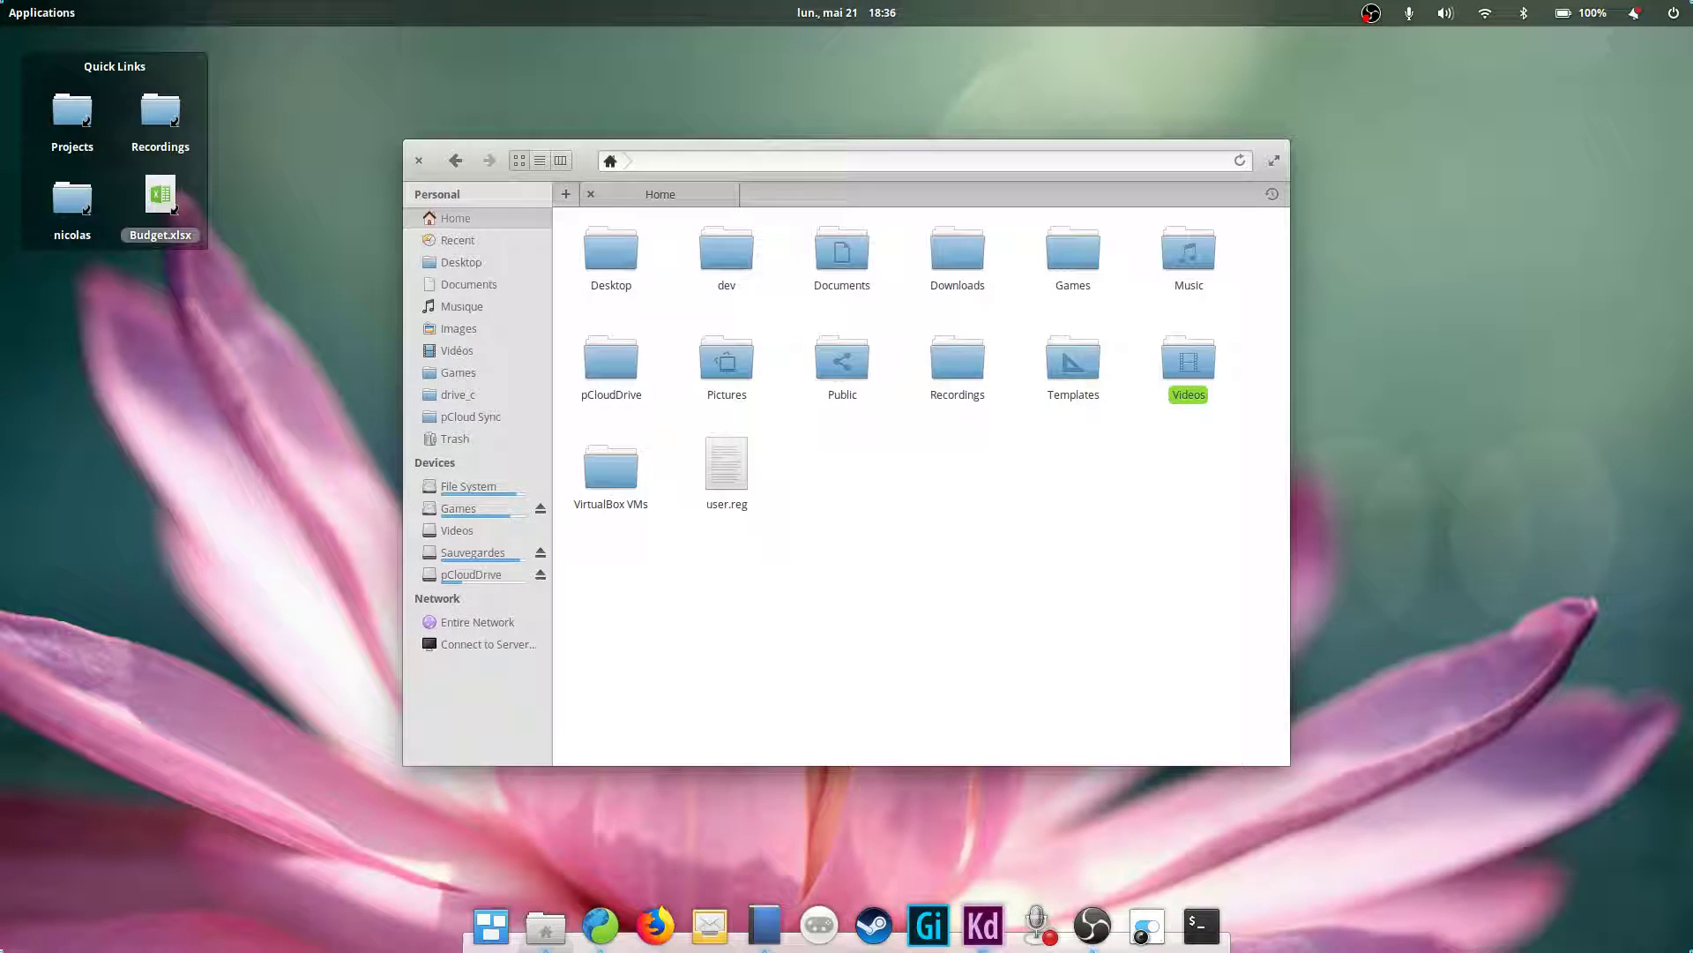
In System Settings' Applications defaults, confirm Files as the File Browser choice
click(1144, 928)
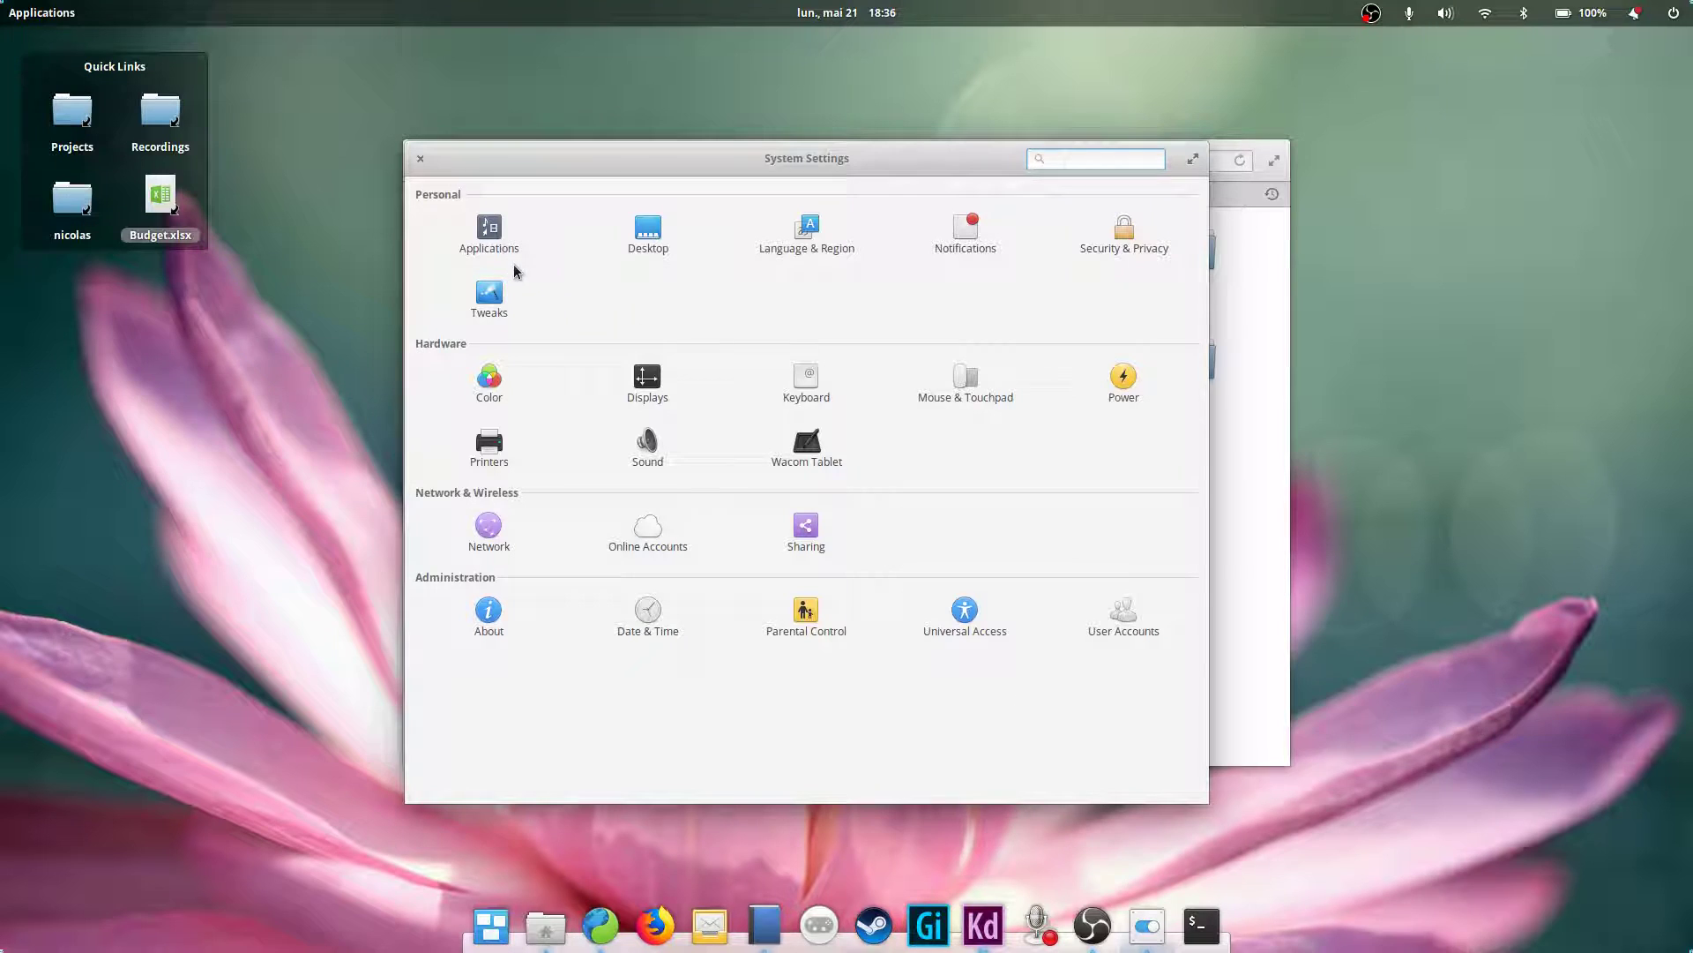
click(488, 236)
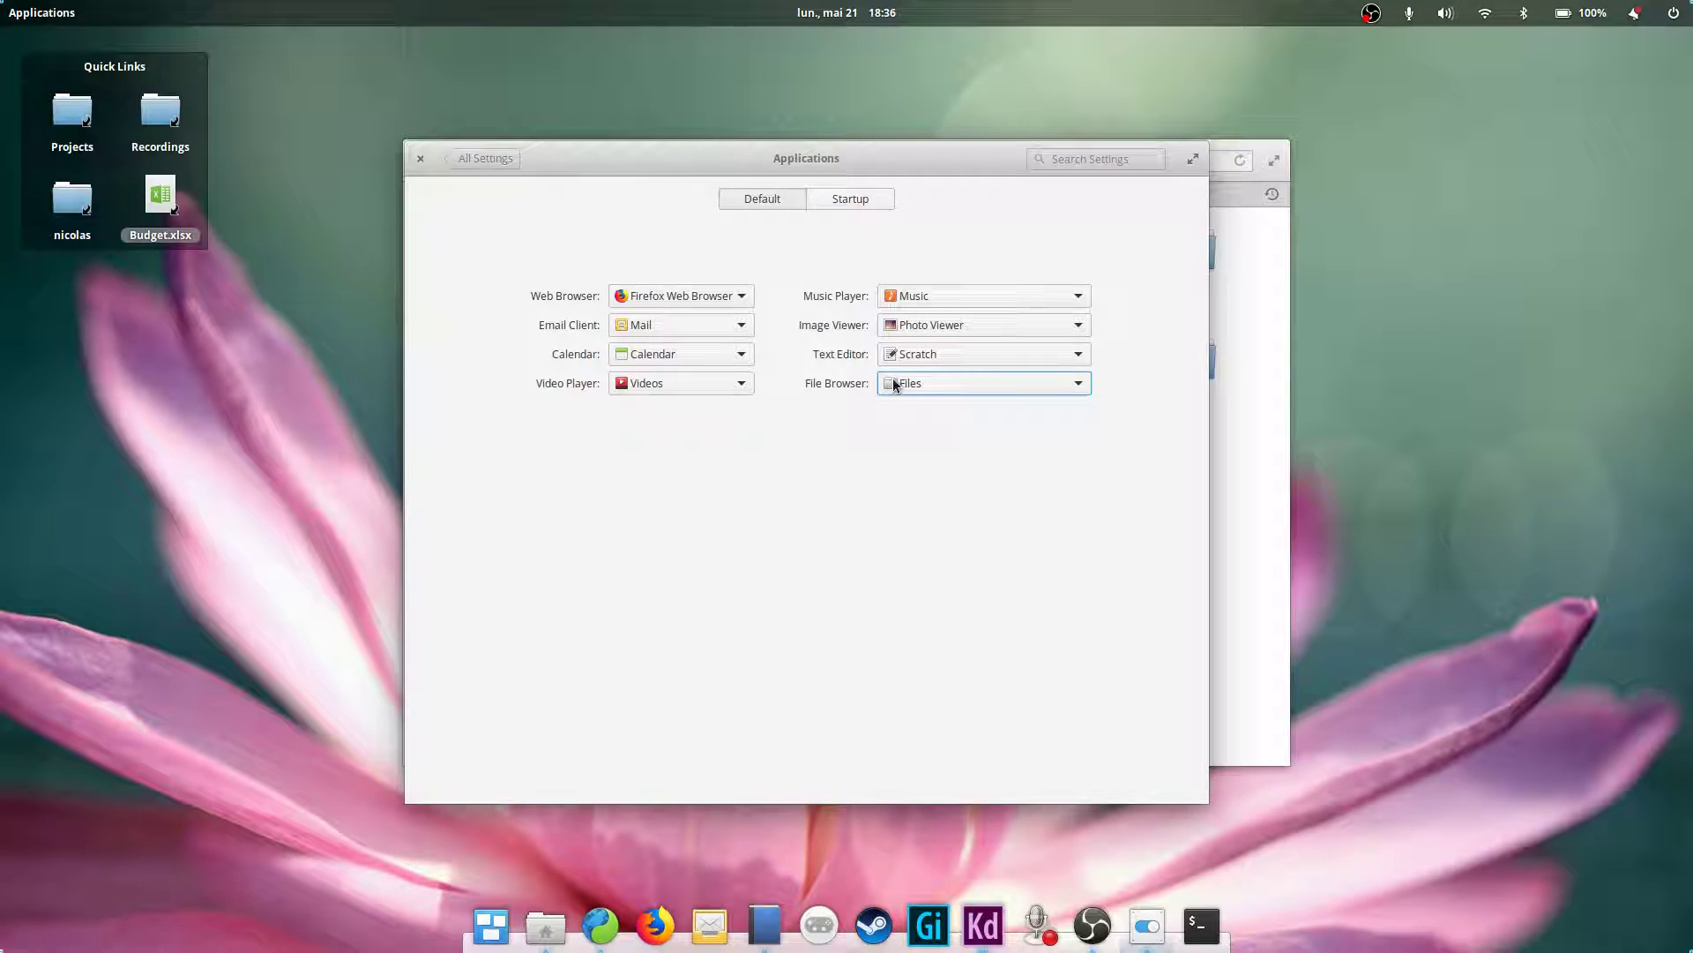
click(895, 385)
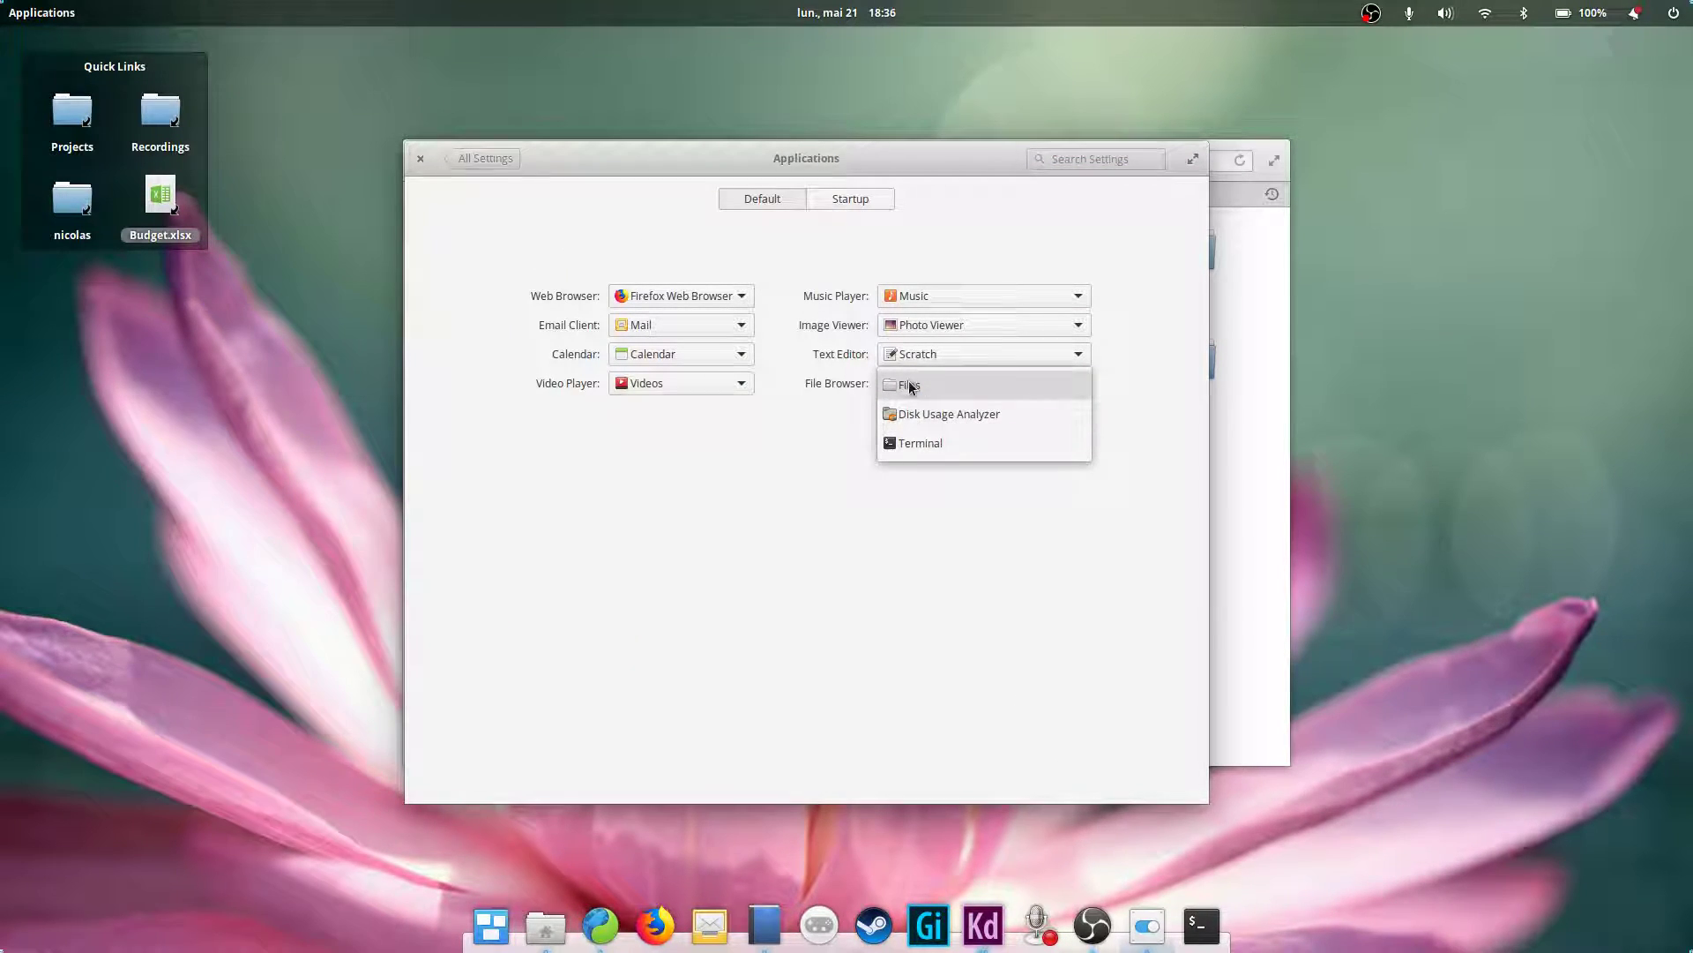
click(1130, 390)
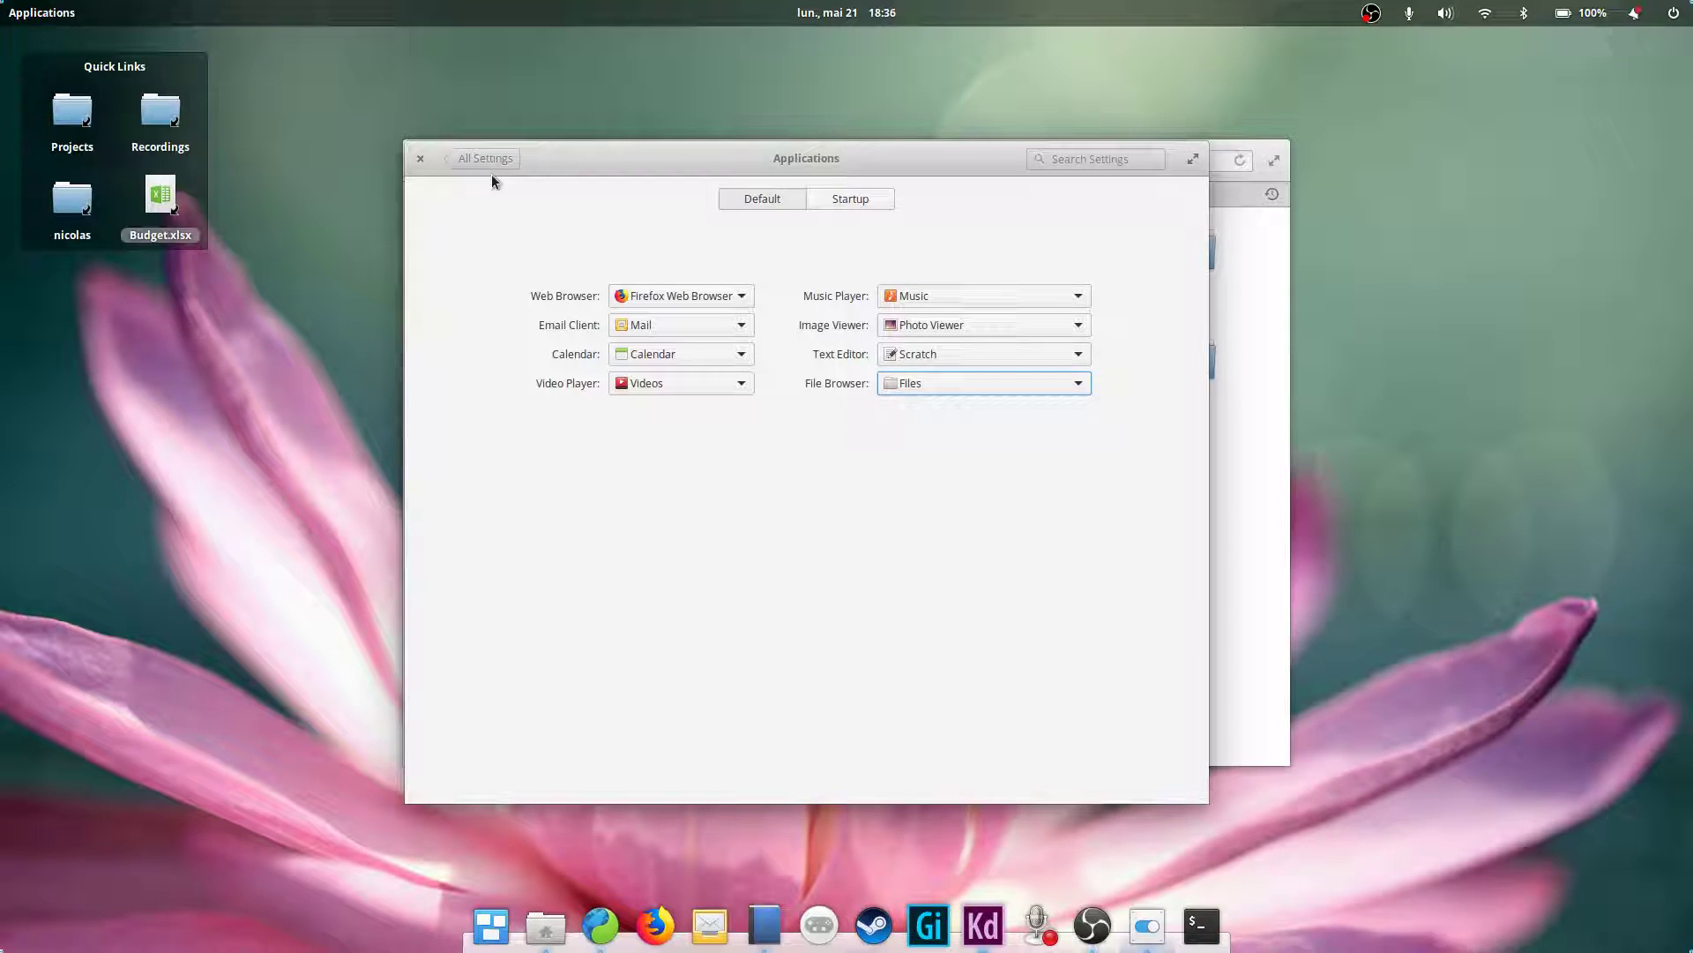